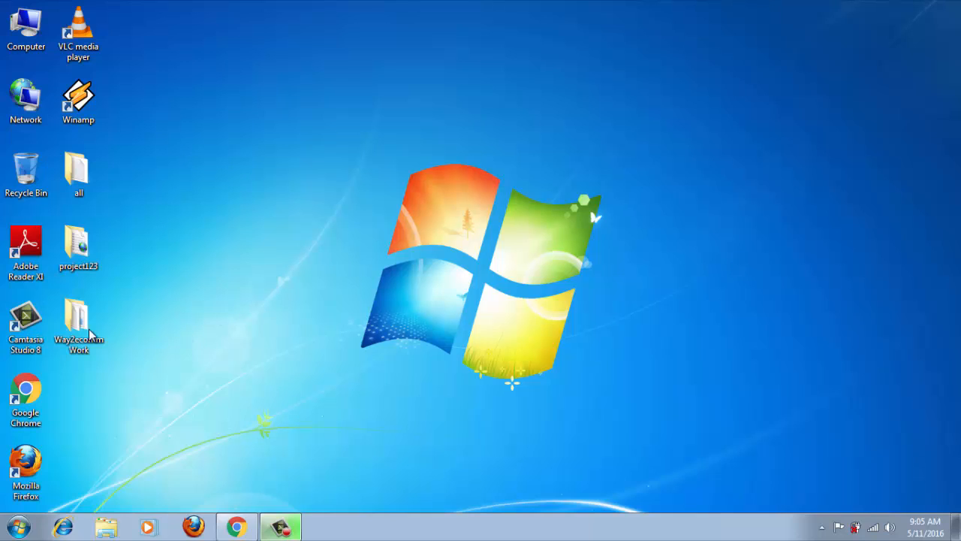
Open the Way2ecomm Work folder from the desktop and maximize its window.
{"action": "left_click", "coordinate": [88, 347]}
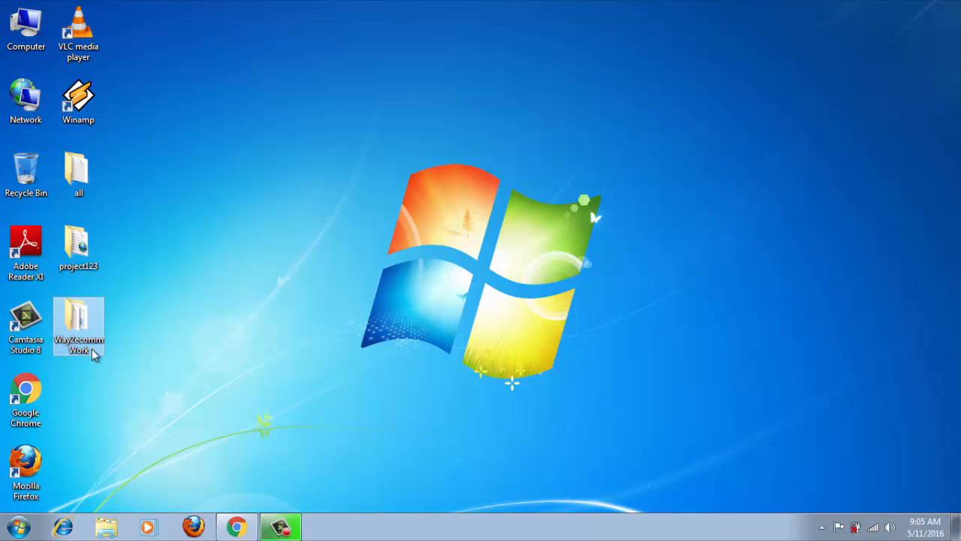
{"action": "double_click", "coordinate": [82, 330]}
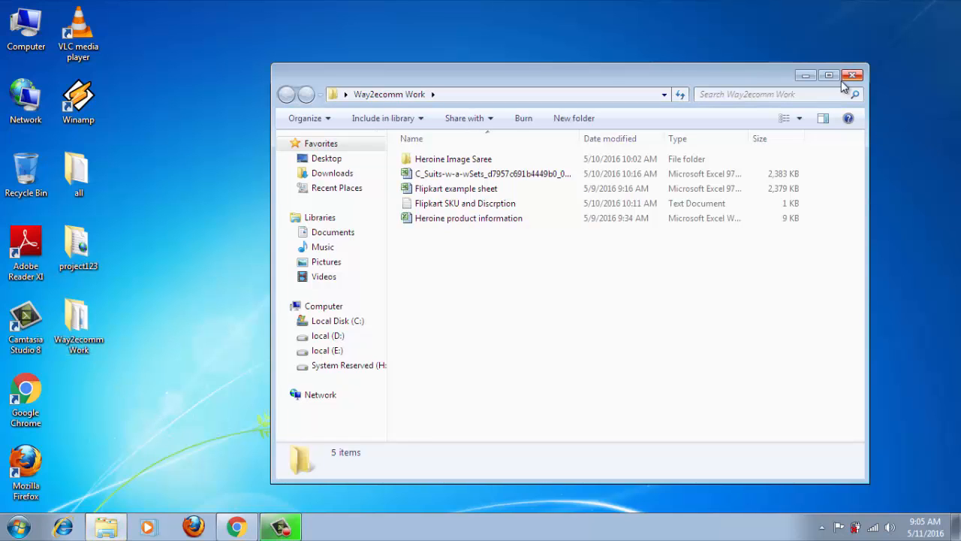
{"action": "key", "text": "super+Up"}
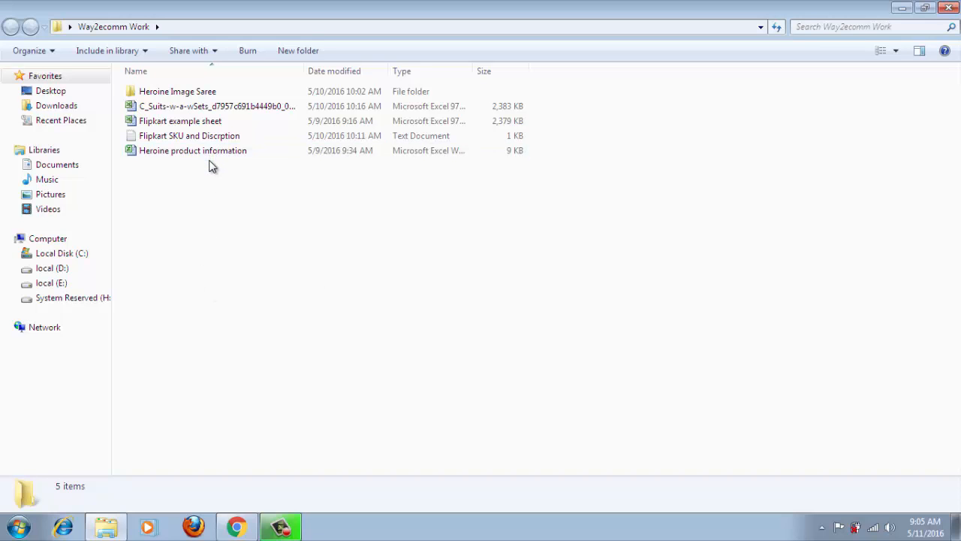
View the product images in the Heroine Image Saree folder and return to the Way2ecomm Work folder.
{"action": "left_click", "coordinate": [181, 93]}
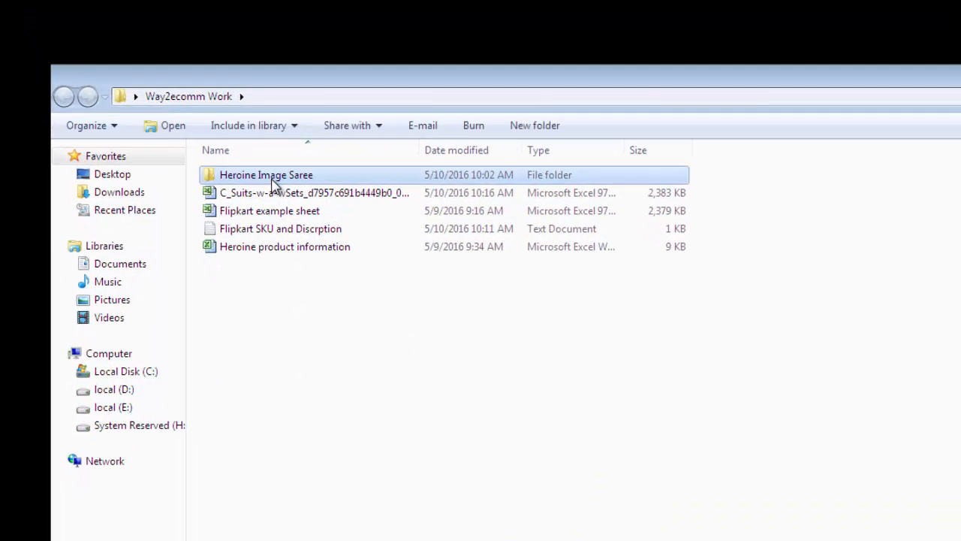
{"action": "key", "text": "Return"}
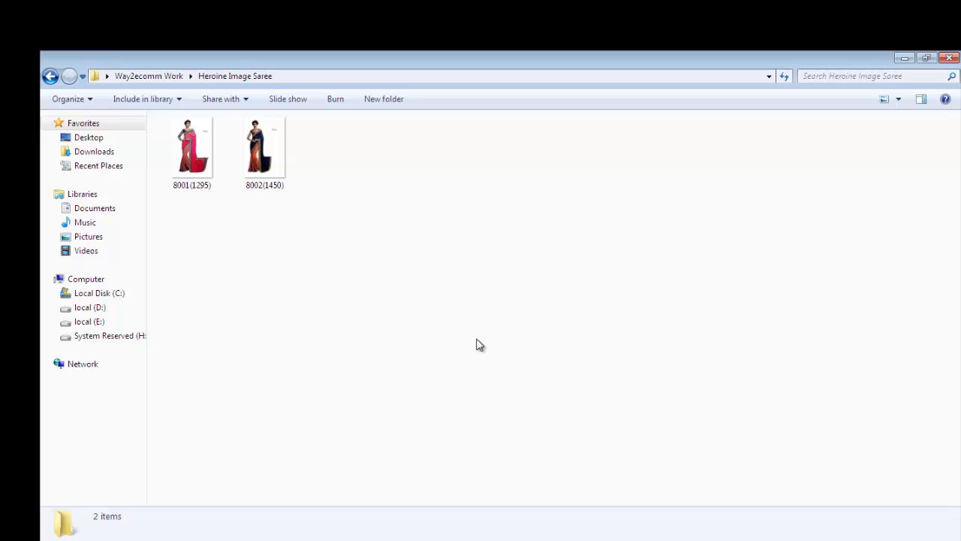
{"action": "key", "text": "BackSpace"}
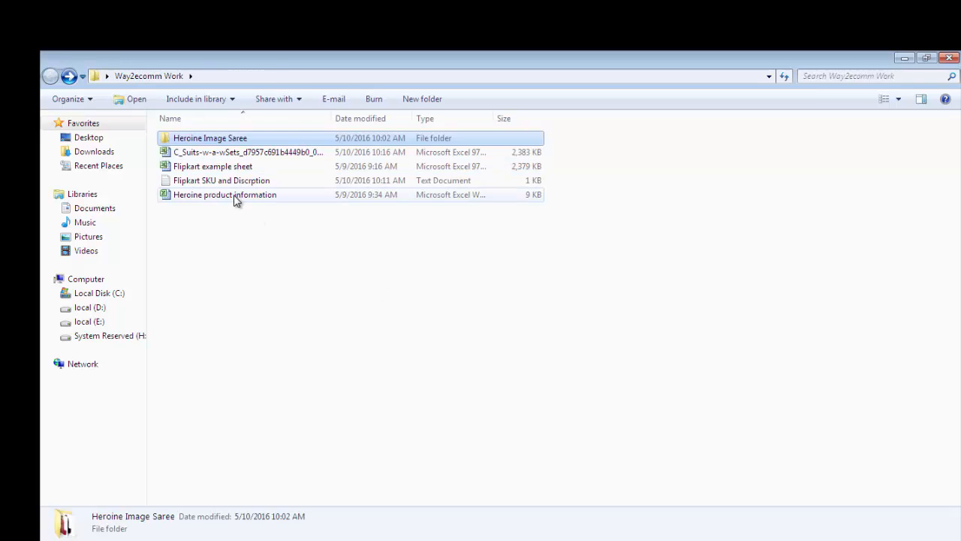
Open the Heroine product information workbook, review its design numbers, rates and fabrics, and minimize it.
{"action": "left_click", "coordinate": [225, 196]}
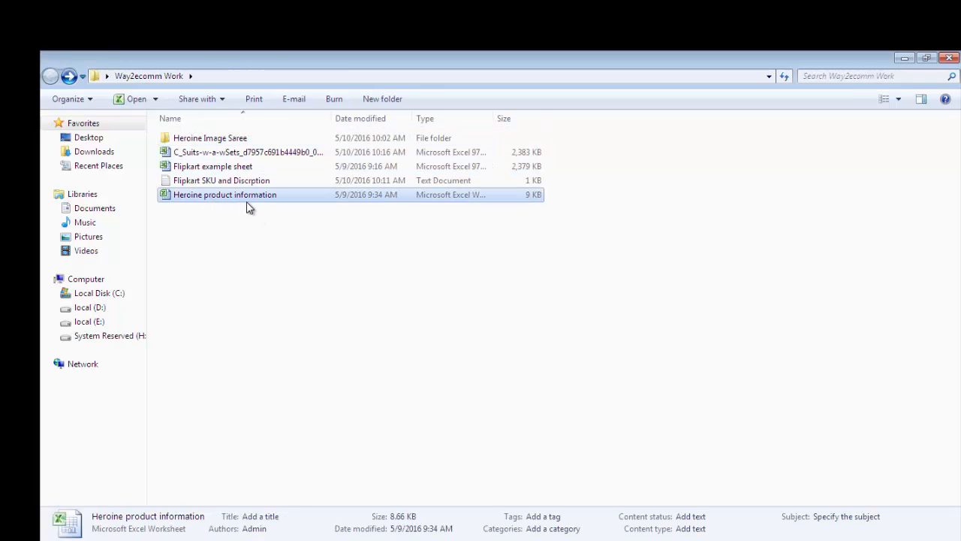
{"action": "double_click", "coordinate": [246, 198]}
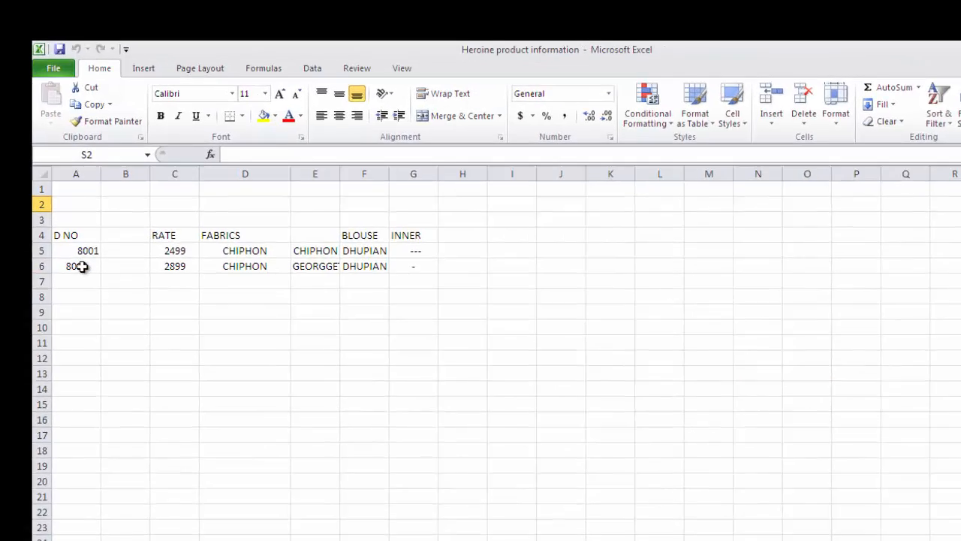
{"action": "left_click", "coordinate": [91, 250]}
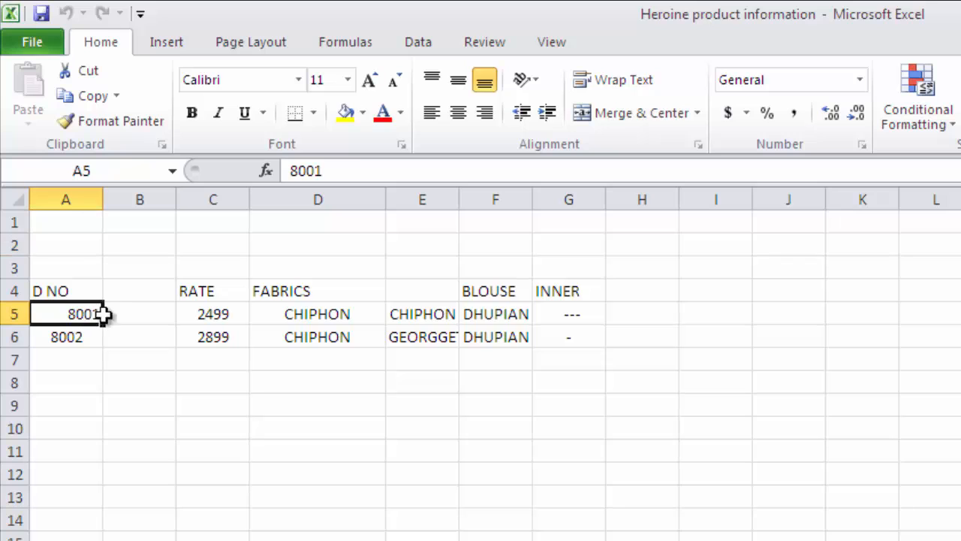
{"action": "left_click_drag", "start_coordinate": [226, 315], "coordinate": [229, 338]}
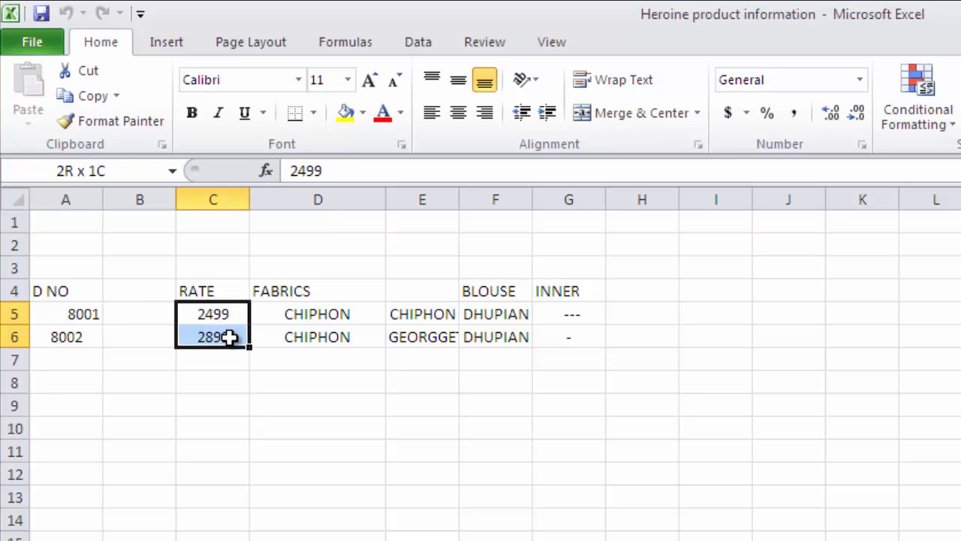
{"action": "left_click", "coordinate": [317, 287]}
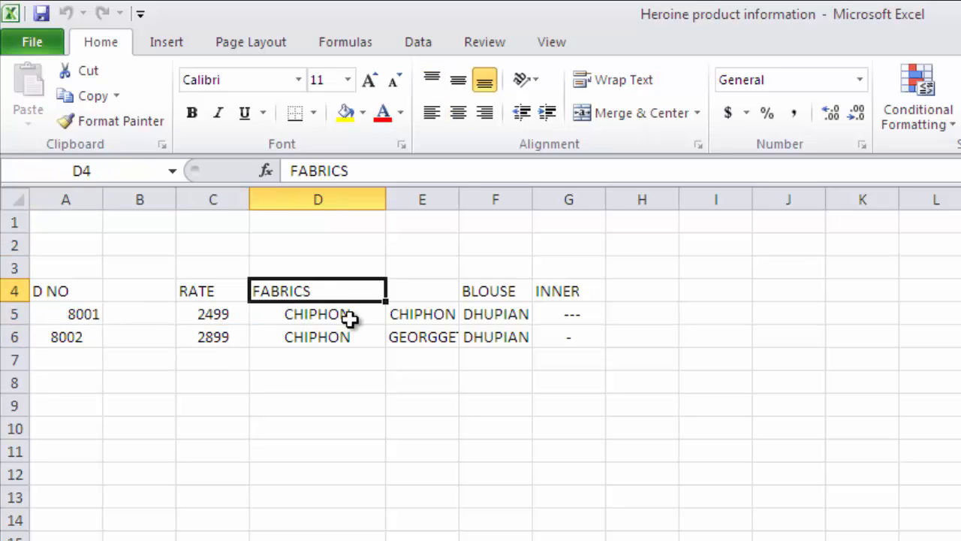
{"action": "left_click_drag", "start_coordinate": [348, 317], "coordinate": [357, 340]}
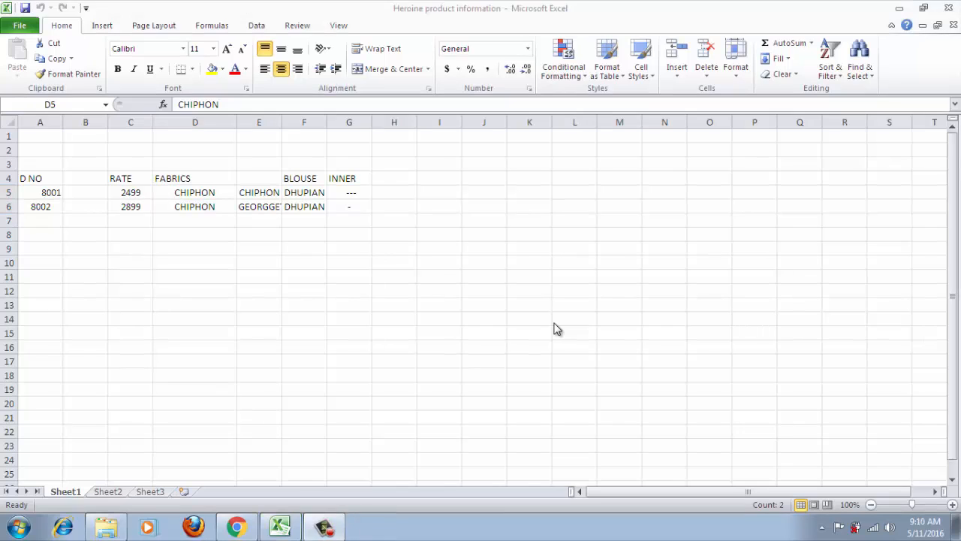
{"action": "left_click", "coordinate": [904, 12]}
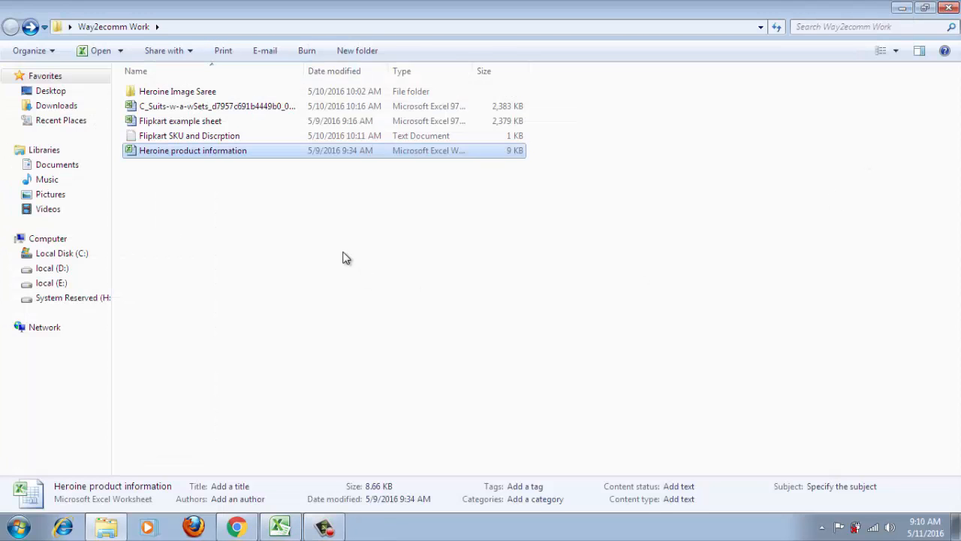
Open the Flipkart SKU and Discrption text file, review its account details, SKU range and product description, and minimize it.
{"action": "left_click", "coordinate": [345, 255]}
{"action": "left_click", "coordinate": [209, 142]}
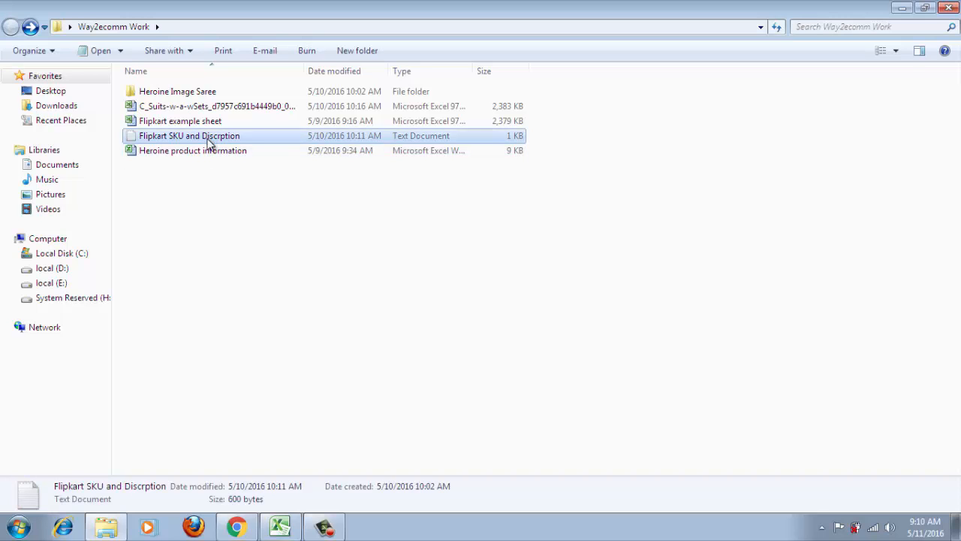
{"action": "double_click", "coordinate": [209, 141]}
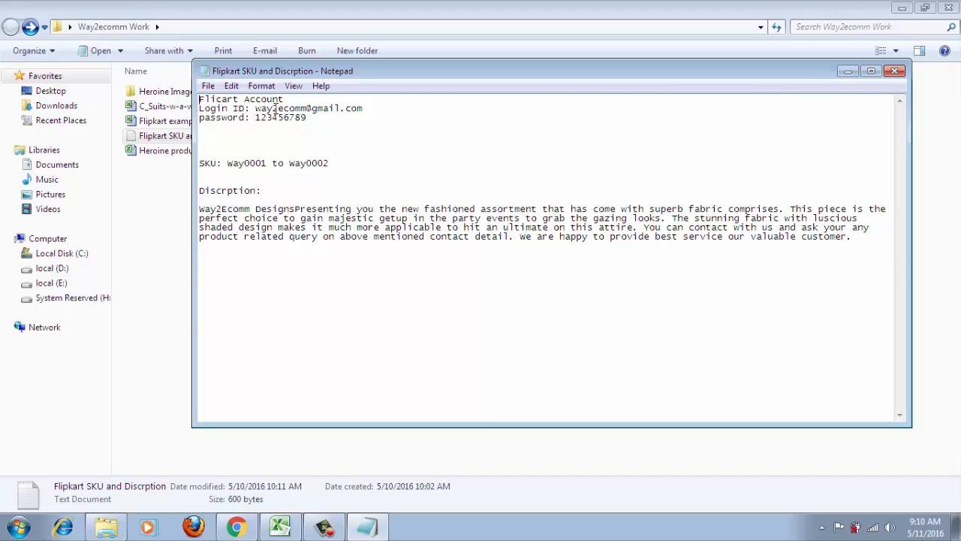
{"action": "left_click_drag", "start_coordinate": [289, 100], "coordinate": [201, 100]}
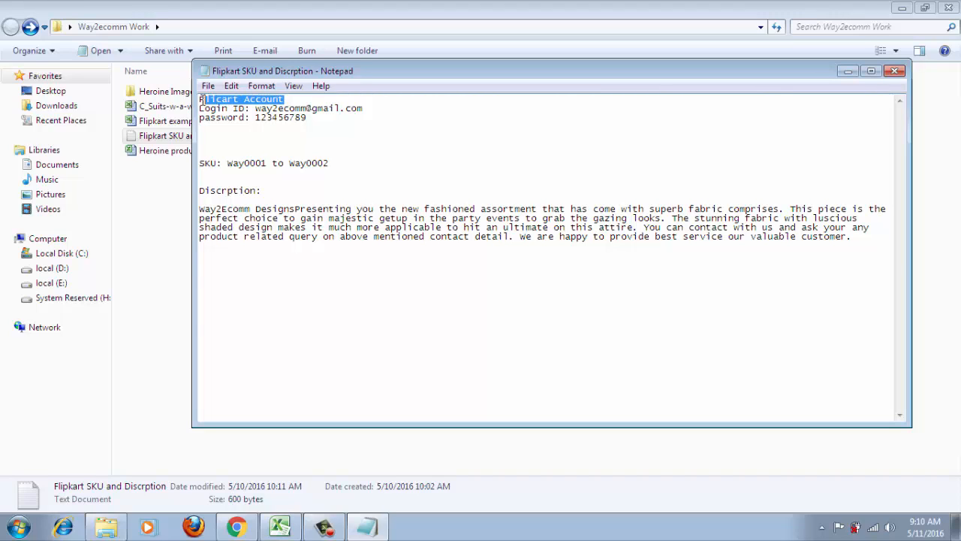
{"action": "left_click", "coordinate": [249, 136]}
{"action": "left_click_drag", "start_coordinate": [256, 107], "coordinate": [313, 126]}
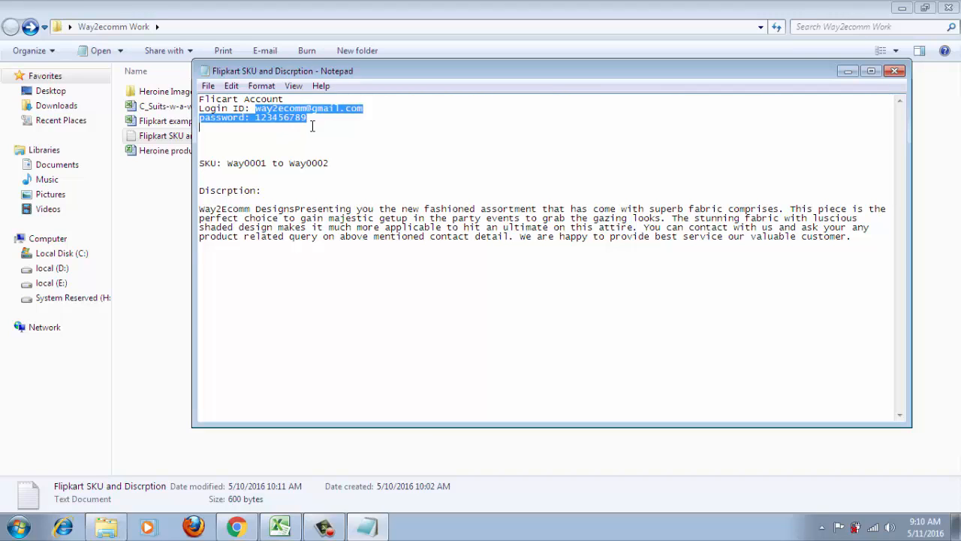
{"action": "left_click", "coordinate": [361, 146]}
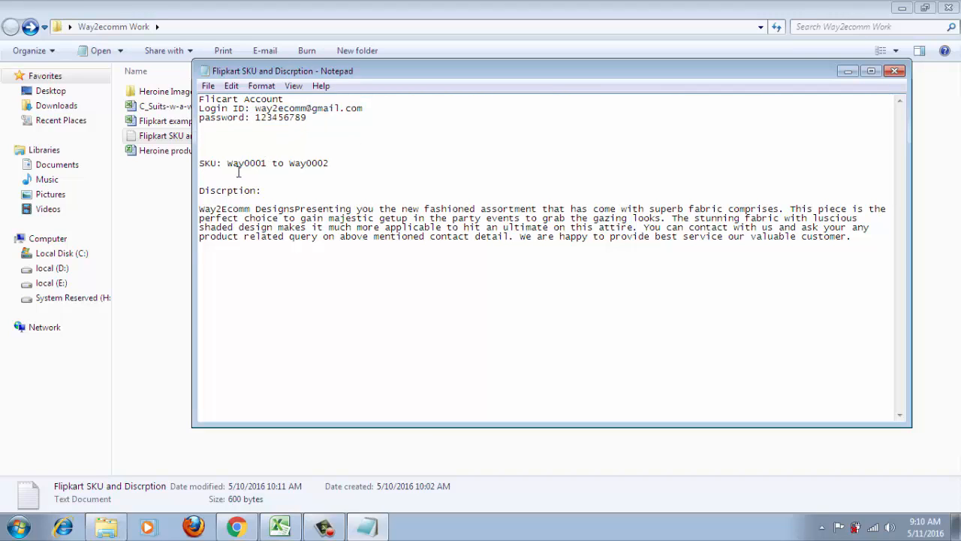
{"action": "left_click_drag", "start_coordinate": [237, 163], "coordinate": [330, 164]}
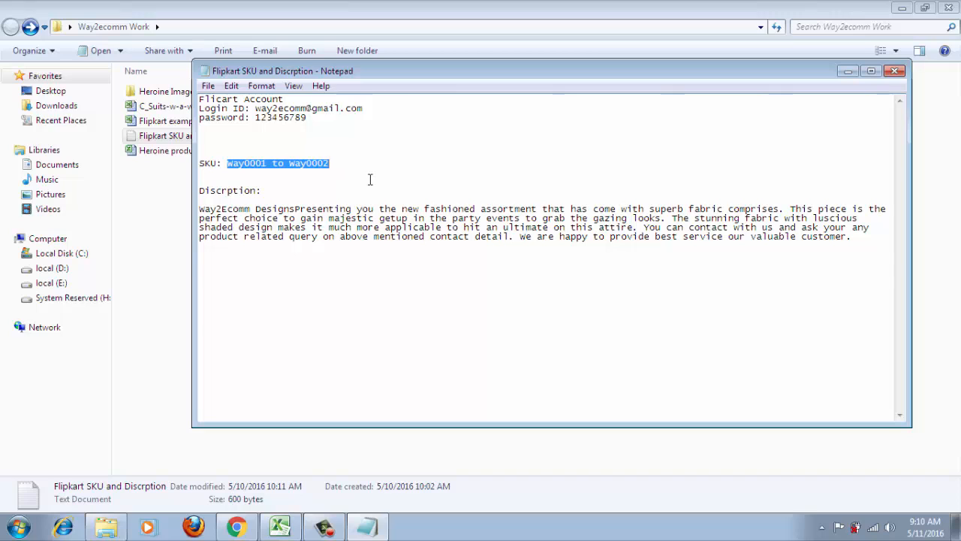
{"action": "left_click", "coordinate": [374, 180]}
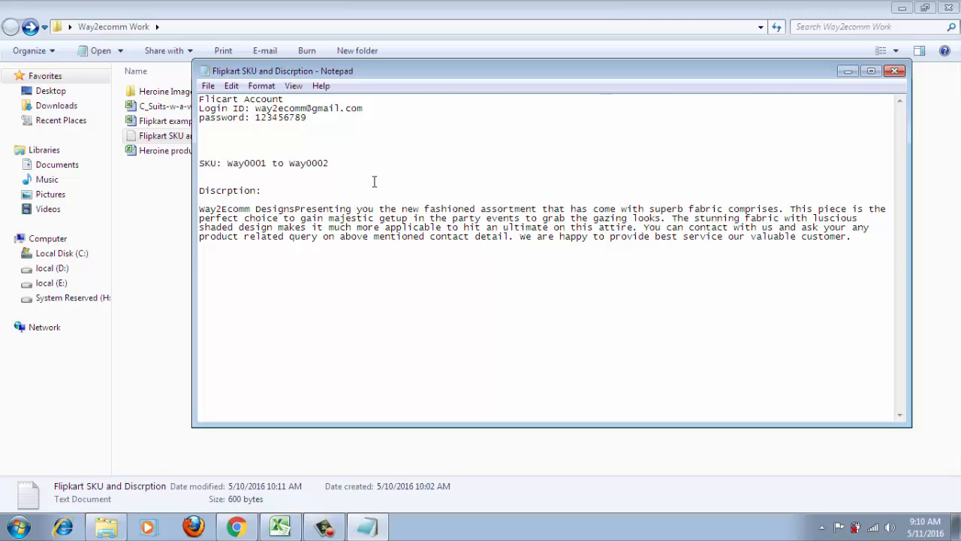
{"action": "left_click_drag", "start_coordinate": [200, 209], "coordinate": [805, 251]}
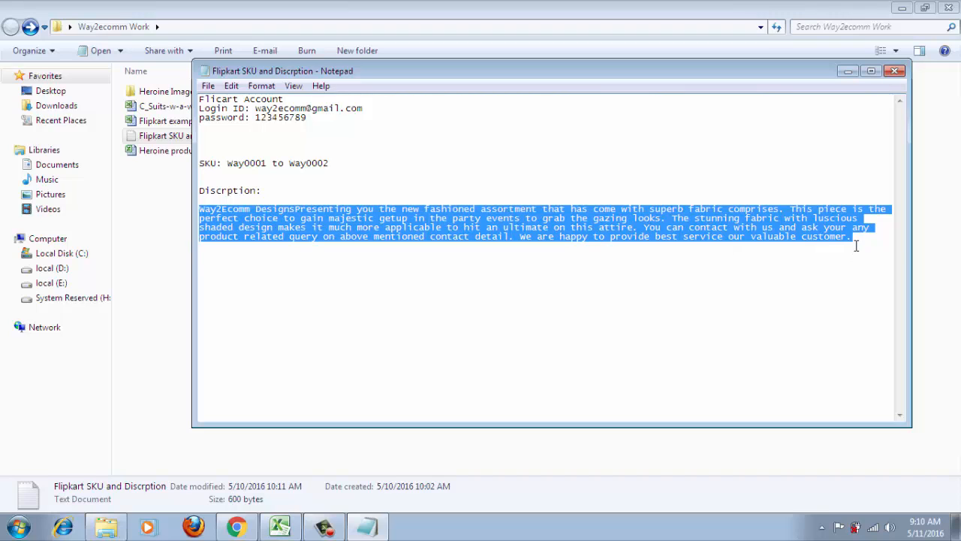
{"action": "left_click", "coordinate": [853, 74]}
Open the Flipkart example sheet workbook from the Way2ecomm Work folder.
{"action": "left_click", "coordinate": [287, 276]}
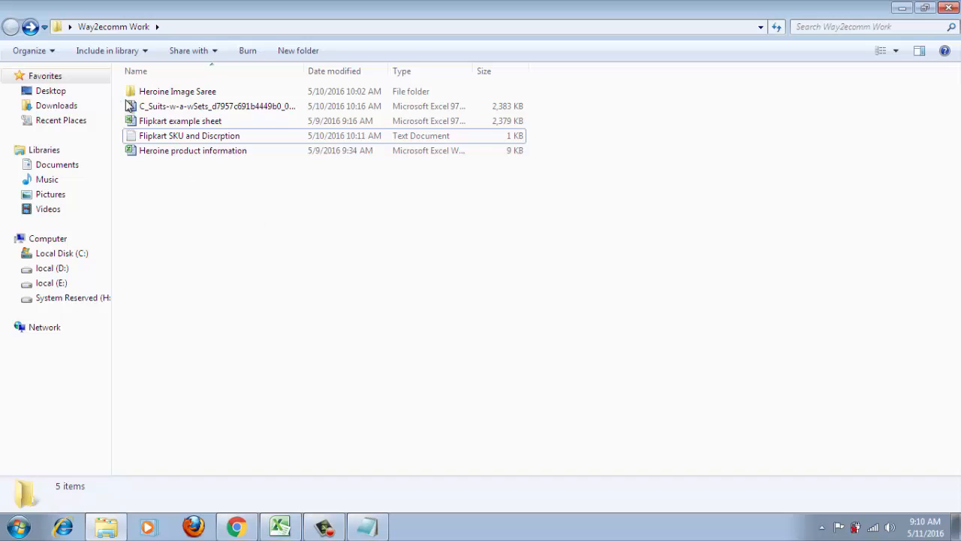
{"action": "left_click", "coordinate": [159, 121]}
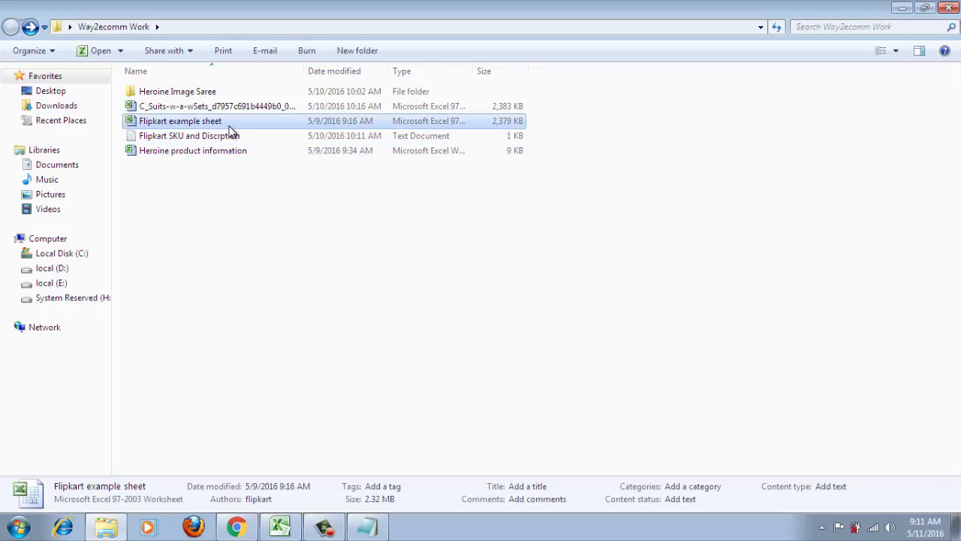
{"action": "double_click", "coordinate": [229, 121]}
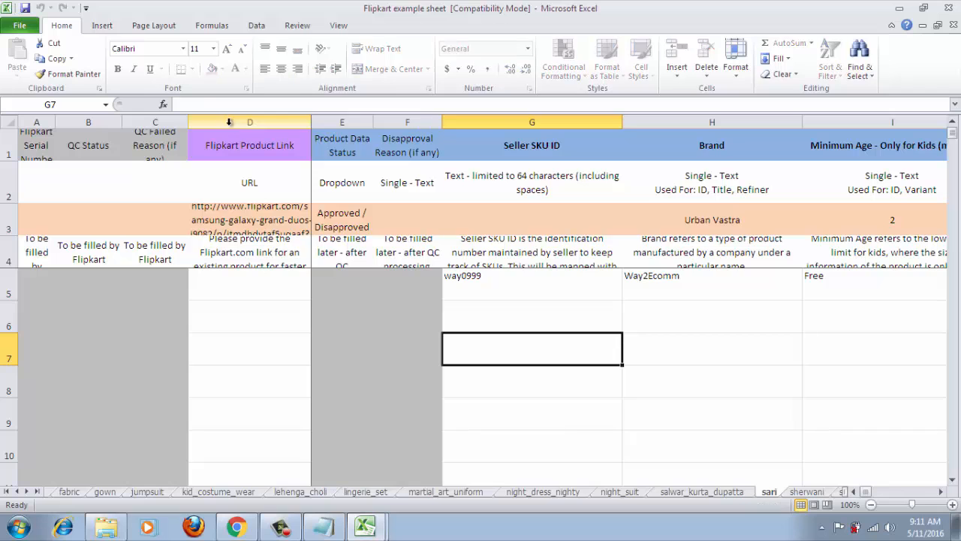
Examine the example product's attributes across row 5 of the sari sheet, starting at Seller SKU ID, and minimize the workbook.
{"action": "left_click", "coordinate": [575, 288]}
{"action": "key", "text": "Right"}
{"action": "key", "text": "Right"}
{"action": "key", "text": "Right"}
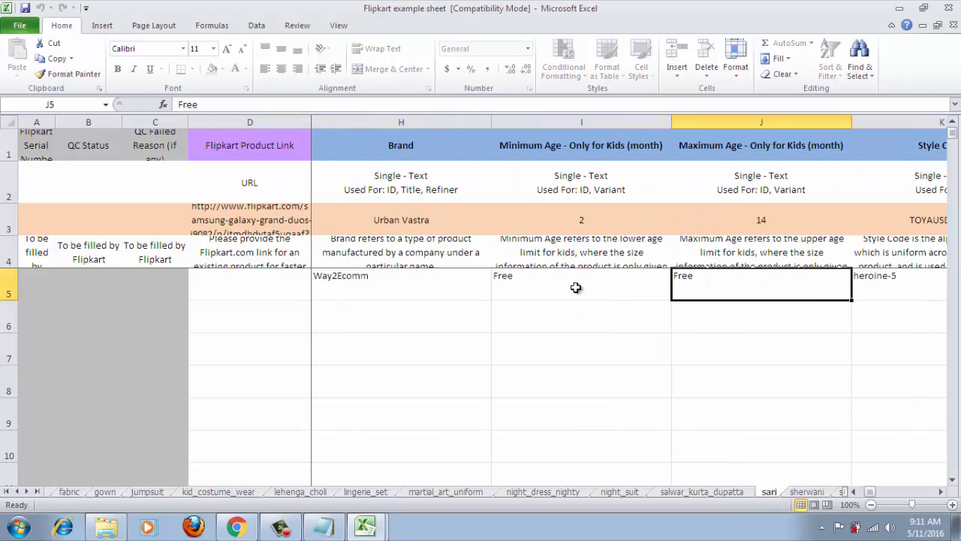
{"action": "key", "text": "Left"}
{"action": "key", "text": "Left"}
{"action": "key", "text": "Left"}
{"action": "key", "text": "Right"}
{"action": "key", "text": "Right"}
{"action": "key", "text": "Right"}
{"action": "key", "text": "Right"}
{"action": "key", "text": "Right"}
{"action": "key", "text": "Right"}
{"action": "key", "text": "Right"}
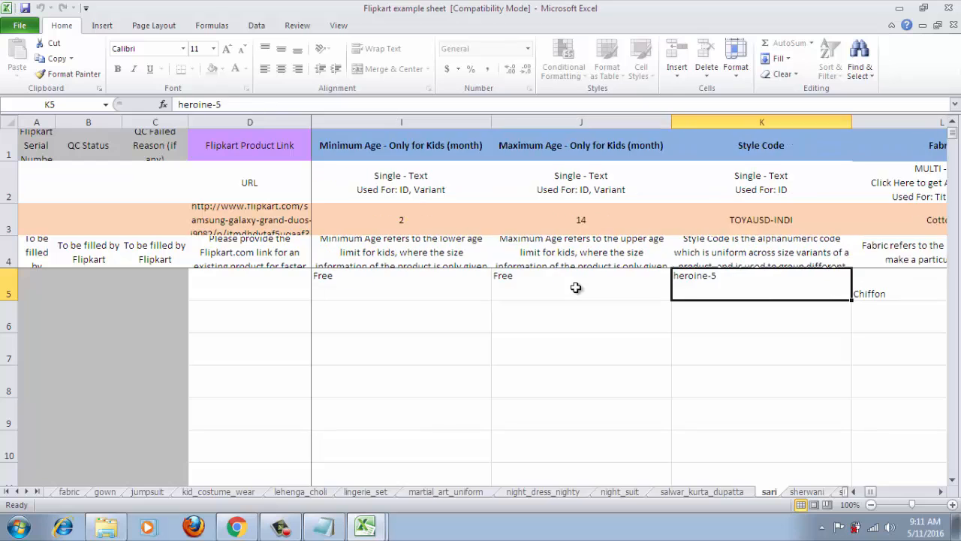
{"action": "key", "text": "Right"}
{"action": "key", "text": "Right"}
{"action": "key", "text": "Right"}
{"action": "key", "text": "Right"}
{"action": "key", "text": "Right"}
{"action": "key", "text": "Left"}
{"action": "key", "text": "Left"}
{"action": "key", "text": "Left"}
{"action": "key", "text": "Left"}
{"action": "key", "text": "Left"}
{"action": "key", "text": "Left"}
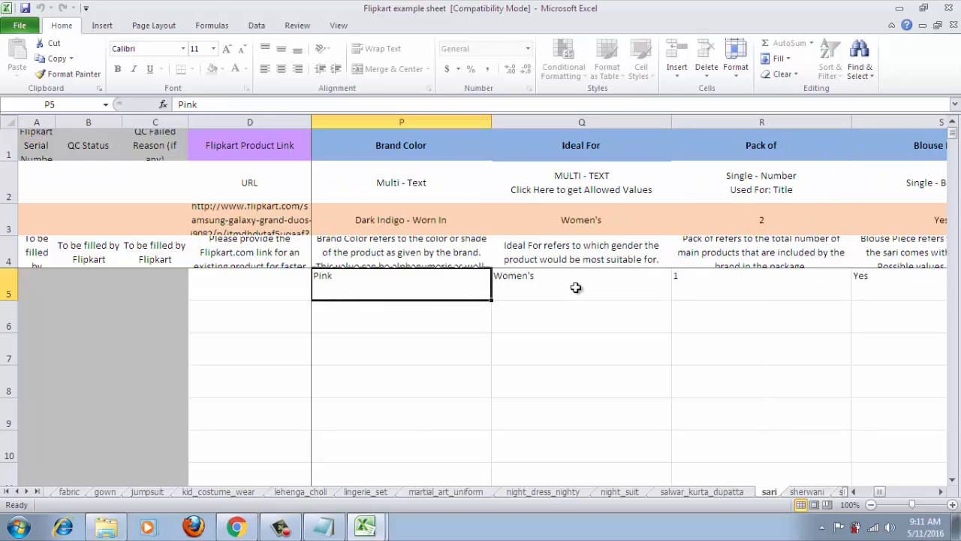
{"action": "key", "text": "Left"}
{"action": "key", "text": "Left"}
{"action": "key", "text": "Left"}
{"action": "key", "text": "Left"}
{"action": "key", "text": "Left"}
{"action": "key", "text": "Left"}
{"action": "key", "text": "Left"}
{"action": "key", "text": "Left"}
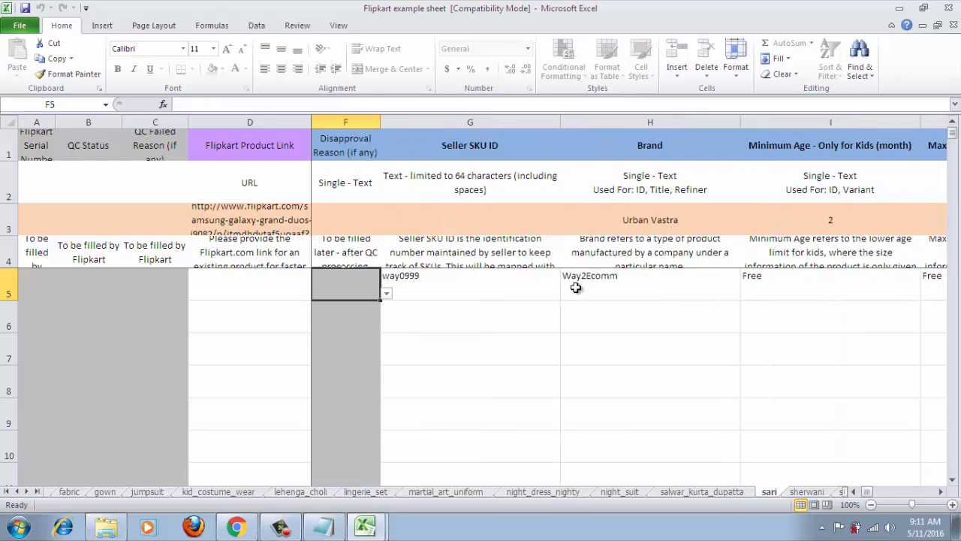
{"action": "key", "text": "Right"}
{"action": "key", "text": "Right"}
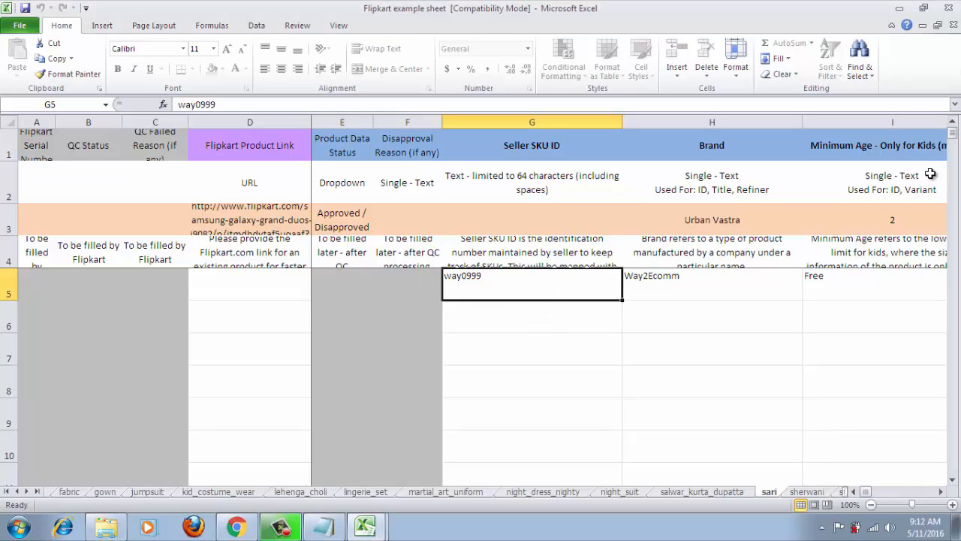
{"action": "left_click", "coordinate": [899, 8]}
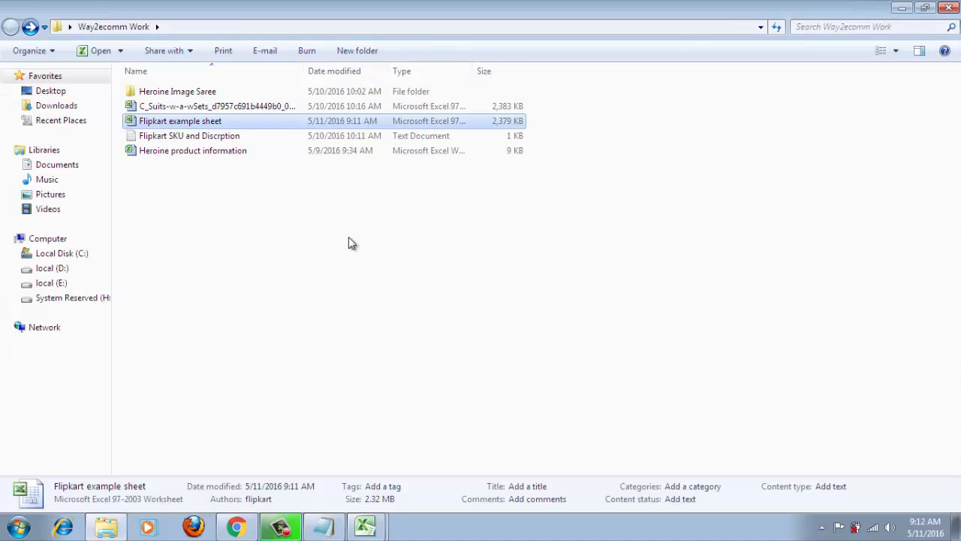
Open the Flipkart template workbook whose name starts with C_Suits-w-a-wSets, check its sari sheet, and minimize it.
{"action": "left_click", "coordinate": [186, 106]}
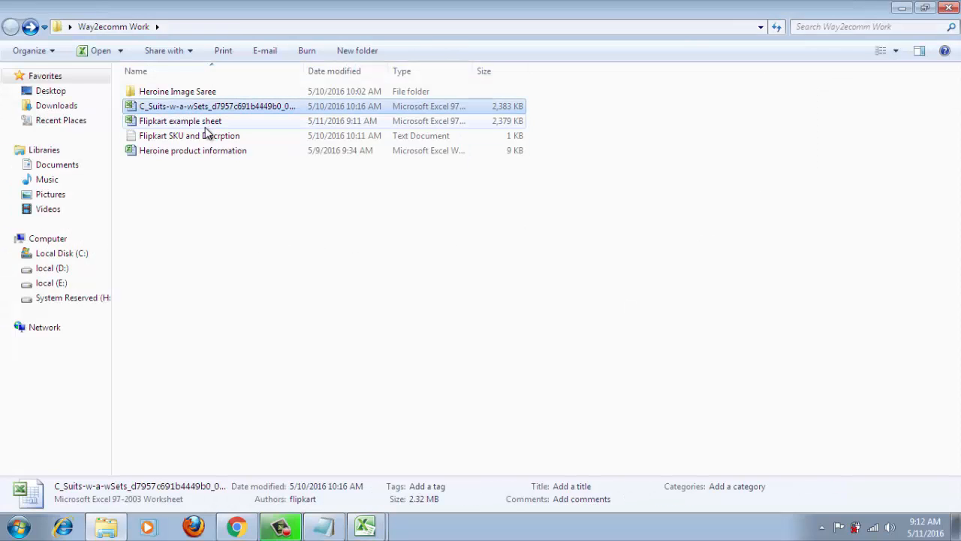
{"action": "key", "text": "Return"}
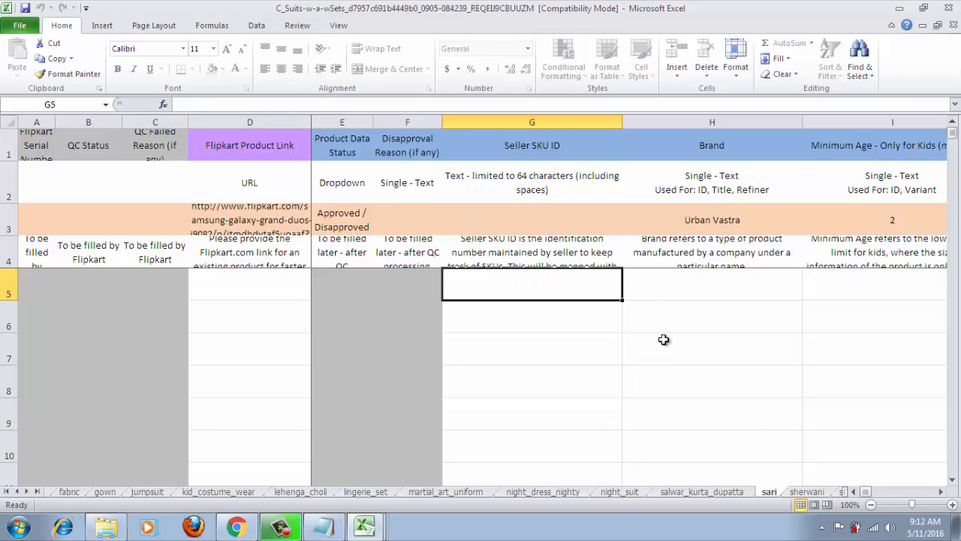
{"action": "left_click", "coordinate": [903, 14]}
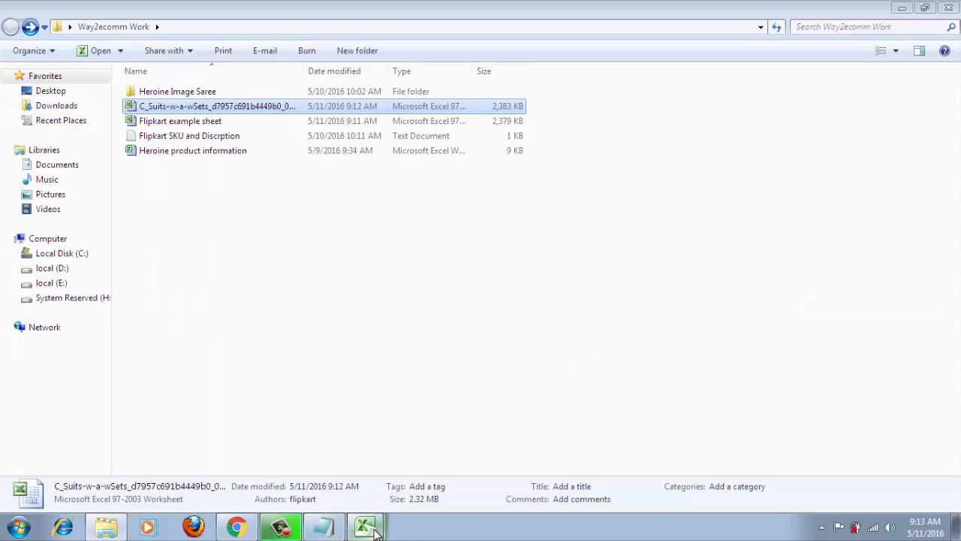
Return to the Flipkart example sheet and copy the example product row from Seller SKU ID through Embroidery Method (G5:BD5).
{"action": "left_click", "coordinate": [376, 531]}
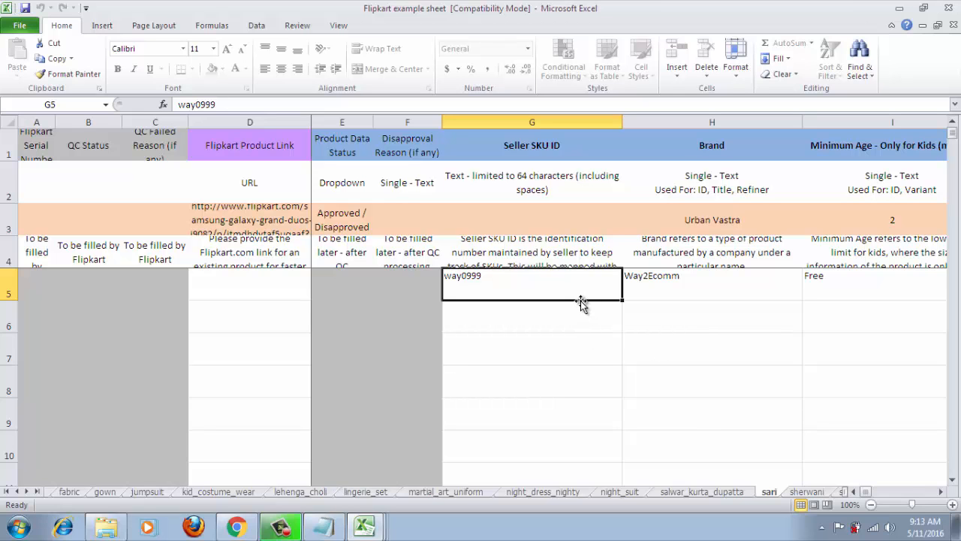
{"action": "left_click_drag", "start_coordinate": [582, 302], "coordinate": [584, 307]}
{"action": "key", "text": "ctrl+c"}
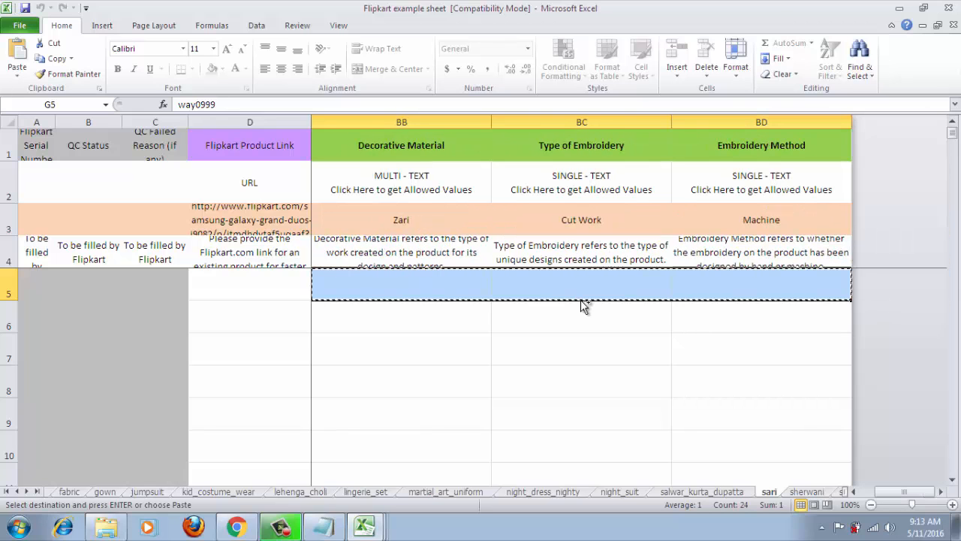
Paste the copied example row into rows 5 and 6 of the C_Suits-w-a-wSets template's sari sheet, starting at Seller SKU ID.
{"action": "left_click", "coordinate": [377, 530]}
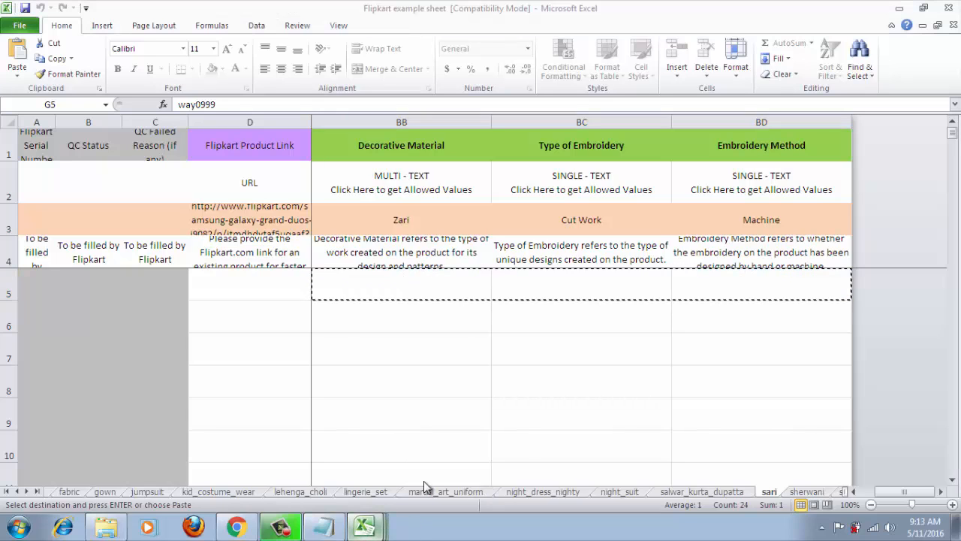
{"action": "left_click", "coordinate": [339, 498]}
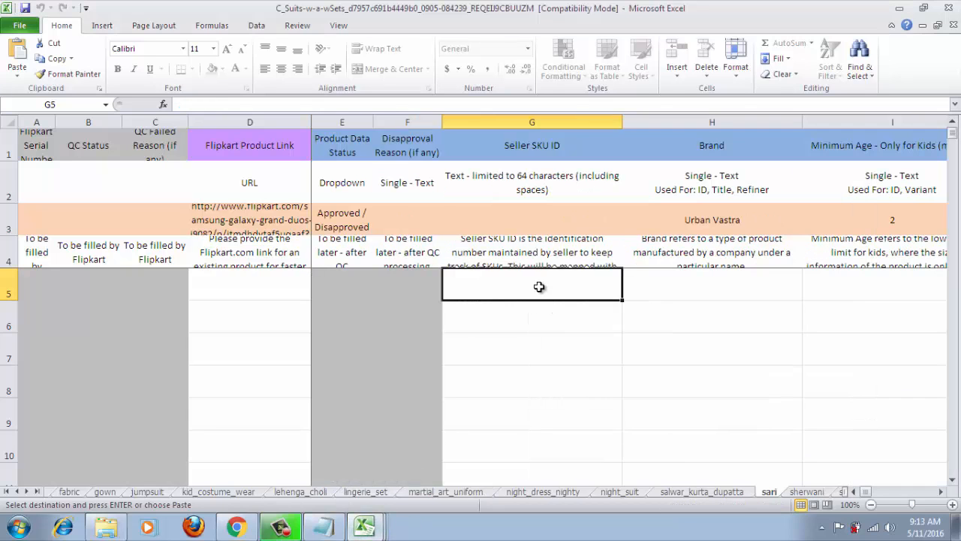
{"action": "key", "text": "ctrl+v"}
{"action": "left_click", "coordinate": [543, 311]}
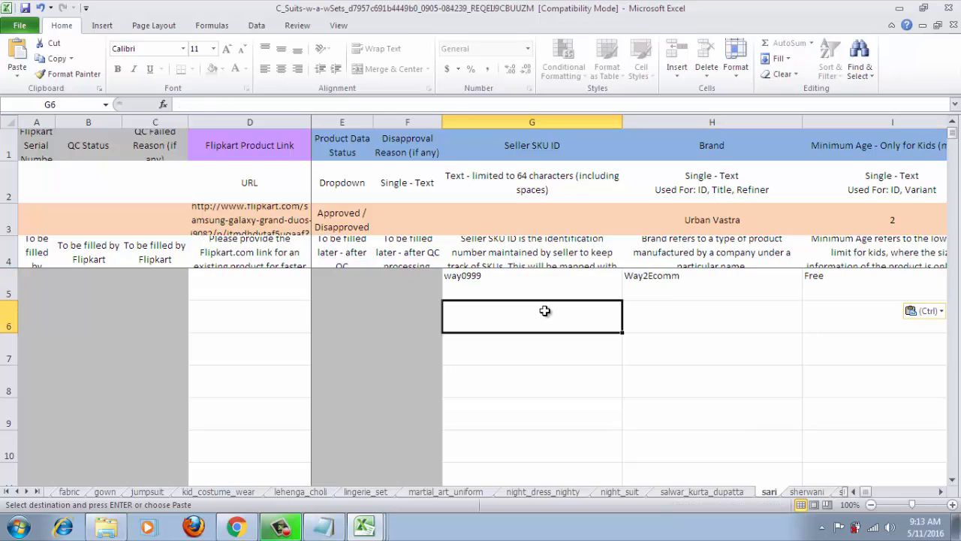
{"action": "key", "text": "ctrl+v"}
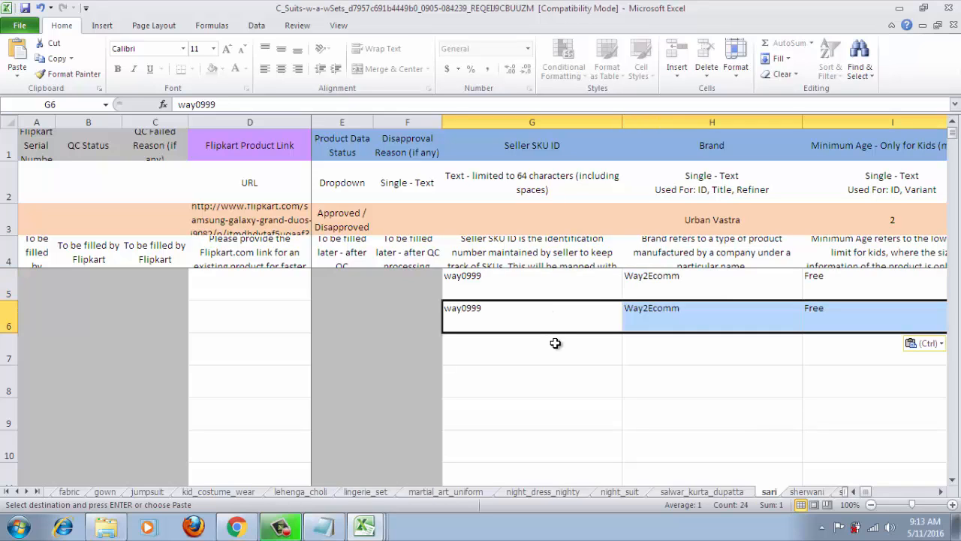
{"action": "left_click", "coordinate": [555, 349]}
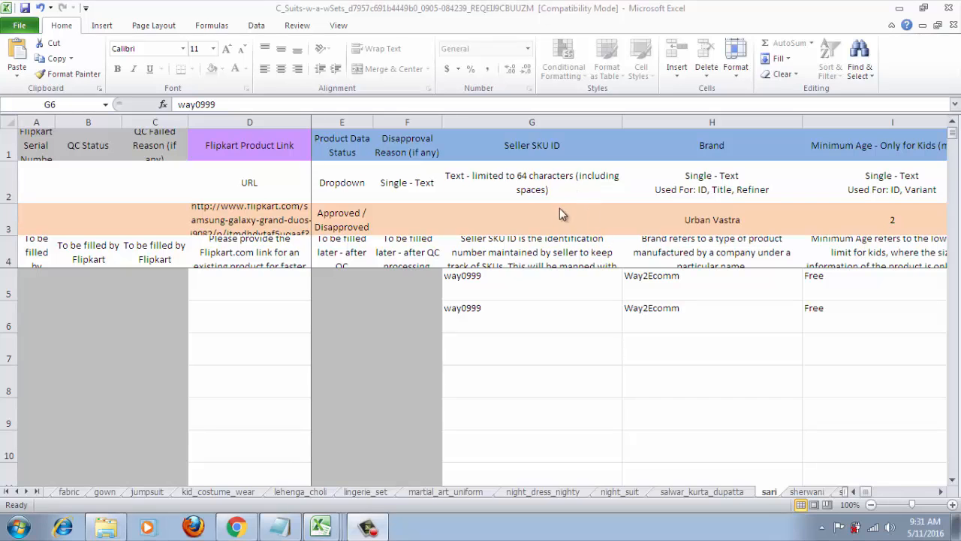
Copy the first SKU from the Flipkart SKU and Discrption notes and enter it as Way0001 in Seller SKU ID cell G5.
{"action": "left_click", "coordinate": [529, 145]}
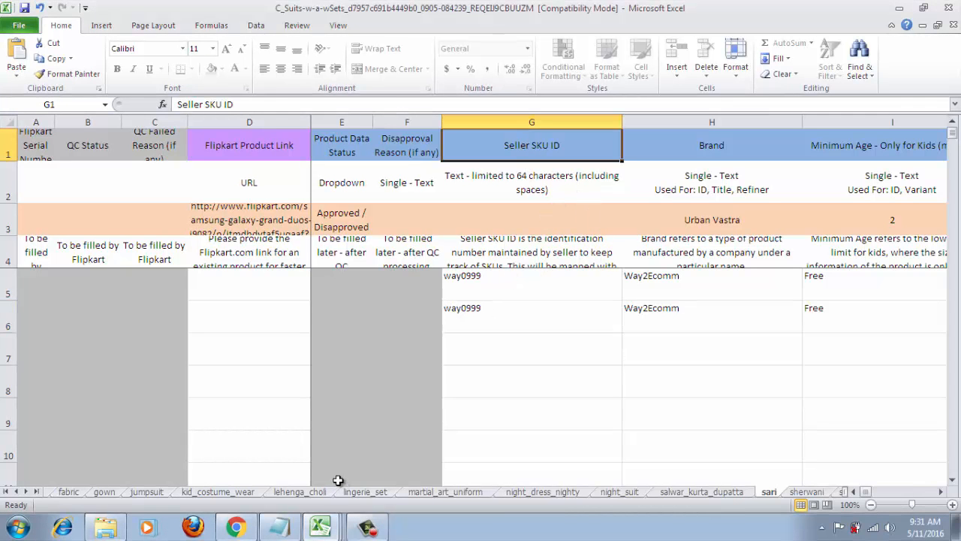
{"action": "left_click", "coordinate": [295, 528]}
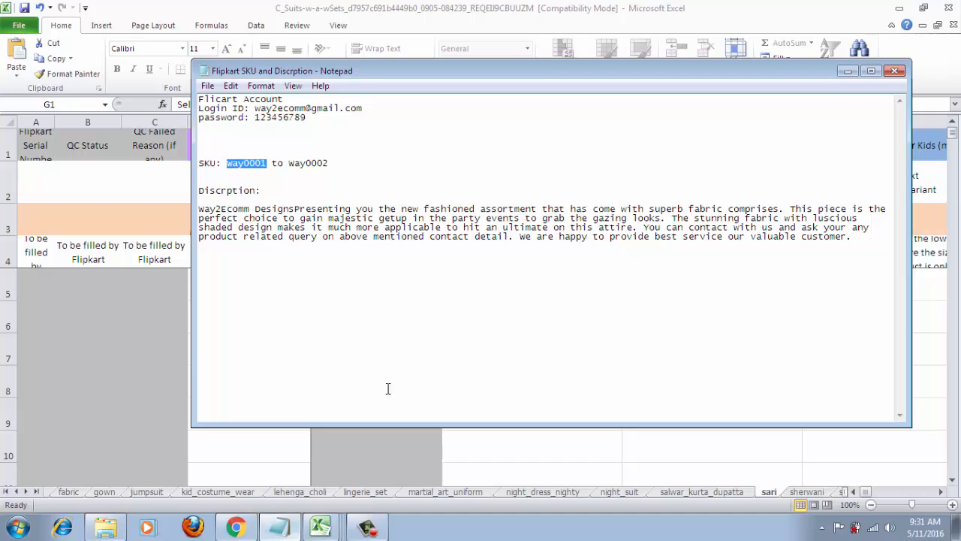
{"action": "left_click", "coordinate": [260, 177]}
{"action": "left_click_drag", "start_coordinate": [222, 164], "coordinate": [328, 164]}
{"action": "left_click", "coordinate": [274, 187]}
{"action": "double_click", "coordinate": [254, 162]}
{"action": "left_click", "coordinate": [843, 72]}
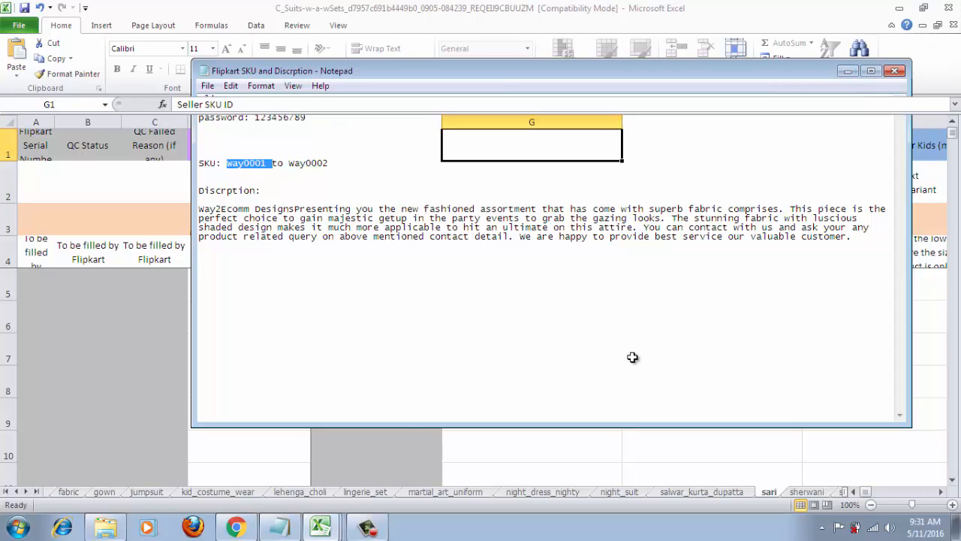
{"action": "left_click", "coordinate": [544, 289]}
{"action": "key", "text": "ctrl+v"}
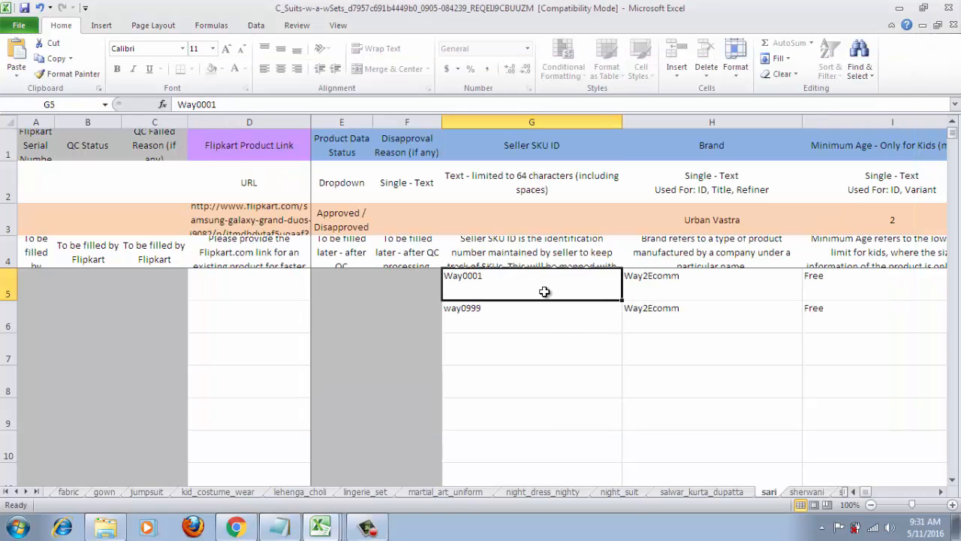
{"action": "double_click", "coordinate": [547, 286]}
Set the second product's Seller SKU ID in G6 to Way0002.
{"action": "left_click", "coordinate": [529, 314]}
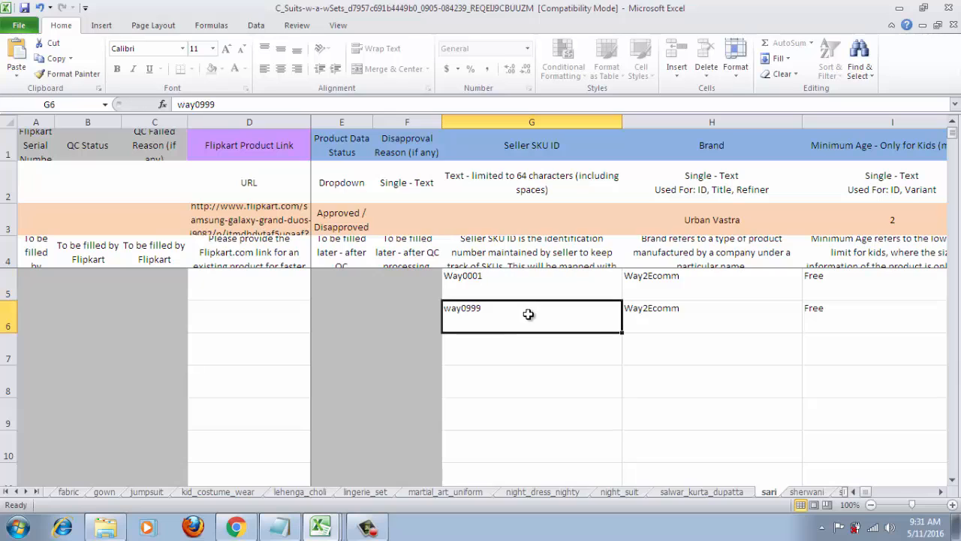
{"action": "key", "text": "ctrl+v"}
{"action": "double_click", "coordinate": [531, 312]}
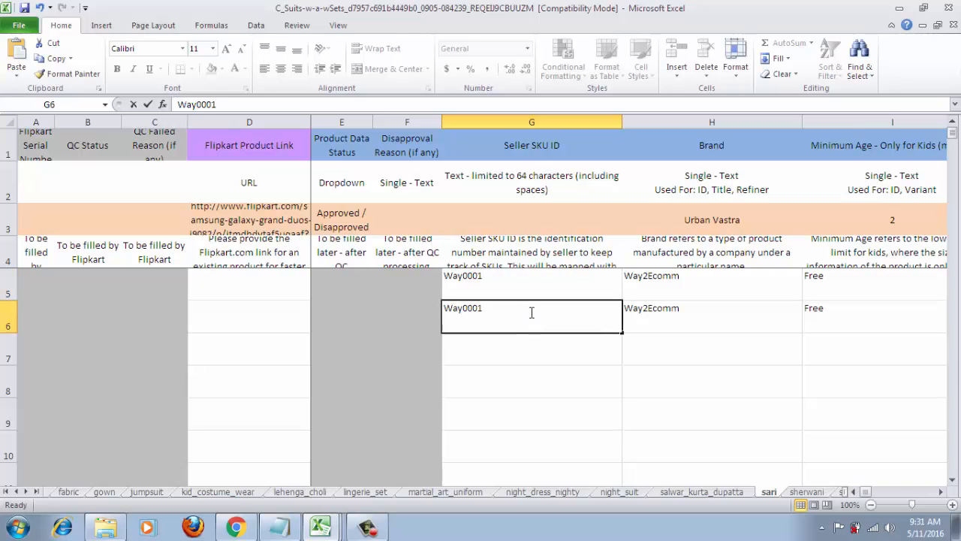
{"action": "key", "text": "BackSpace"}
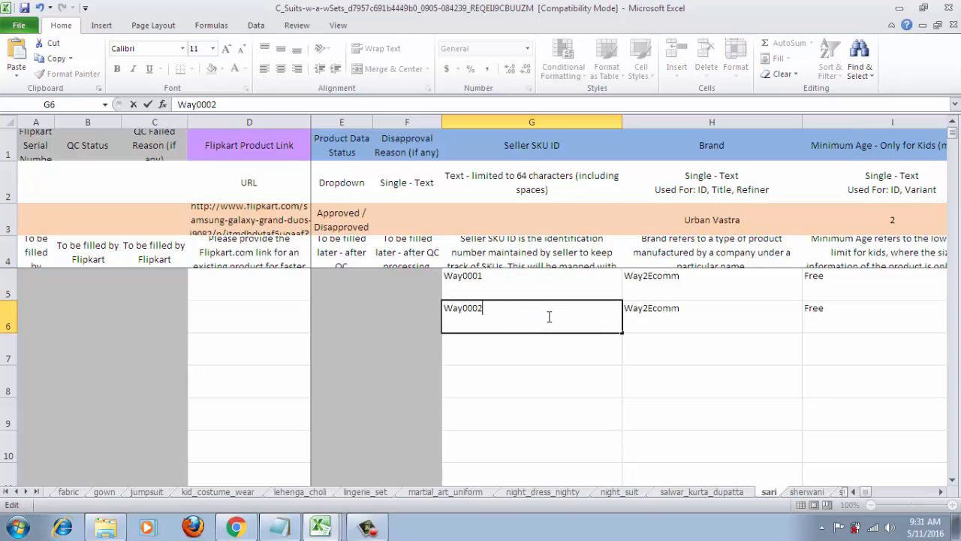
{"action": "type", "text": "2"}
{"action": "left_click", "coordinate": [570, 348]}
{"action": "left_click", "coordinate": [571, 292]}
{"action": "left_click", "coordinate": [566, 319]}
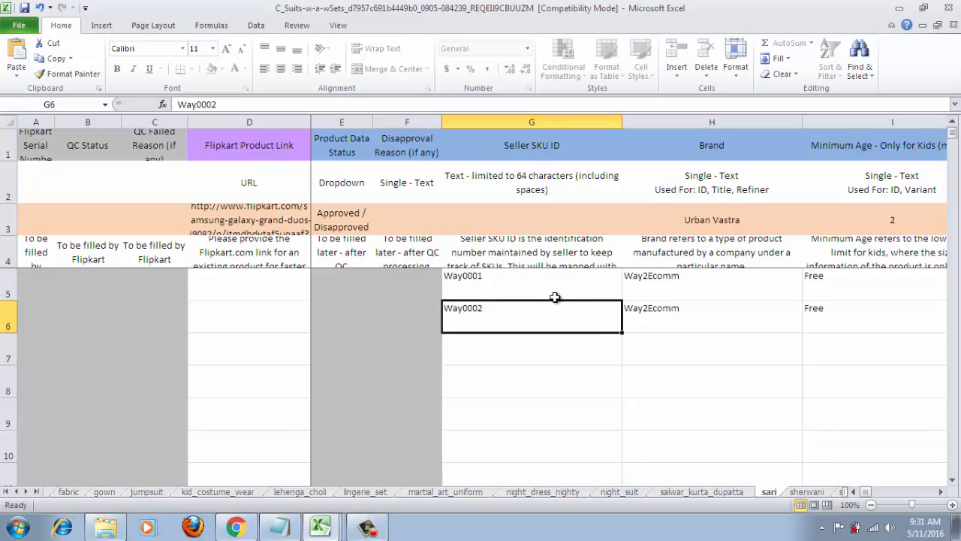
Review the first product's Brand, Minimum Age, Maximum Age and Style Code entries in row 5 against their column headings.
{"action": "key", "text": "Right"}
{"action": "key", "text": "Up"}
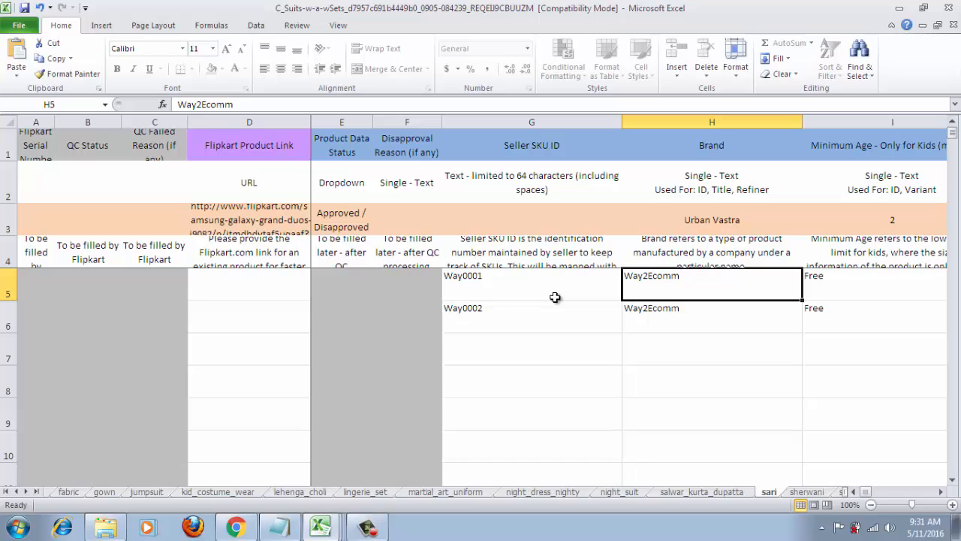
{"action": "key", "text": "Right"}
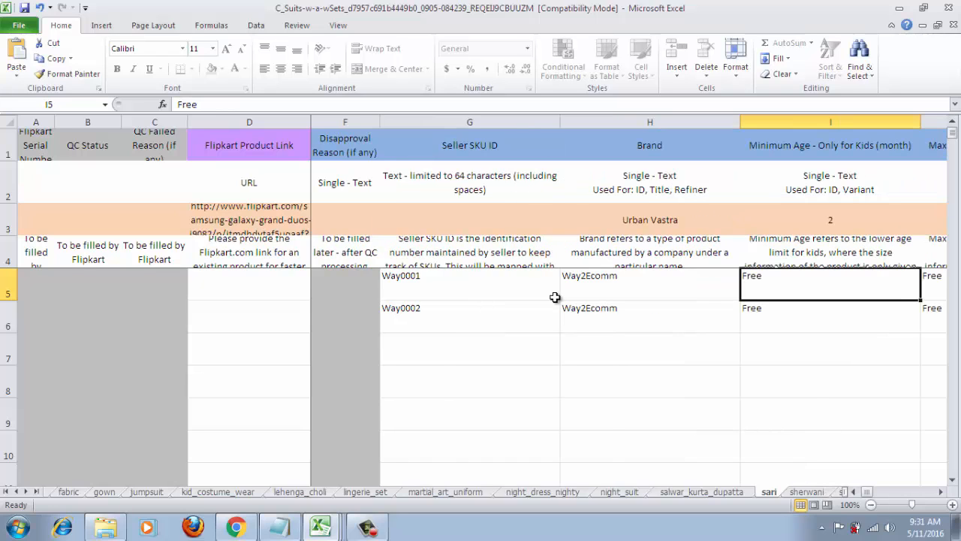
{"action": "left_click", "coordinate": [909, 145]}
{"action": "left_click", "coordinate": [838, 277]}
{"action": "key", "text": "Right"}
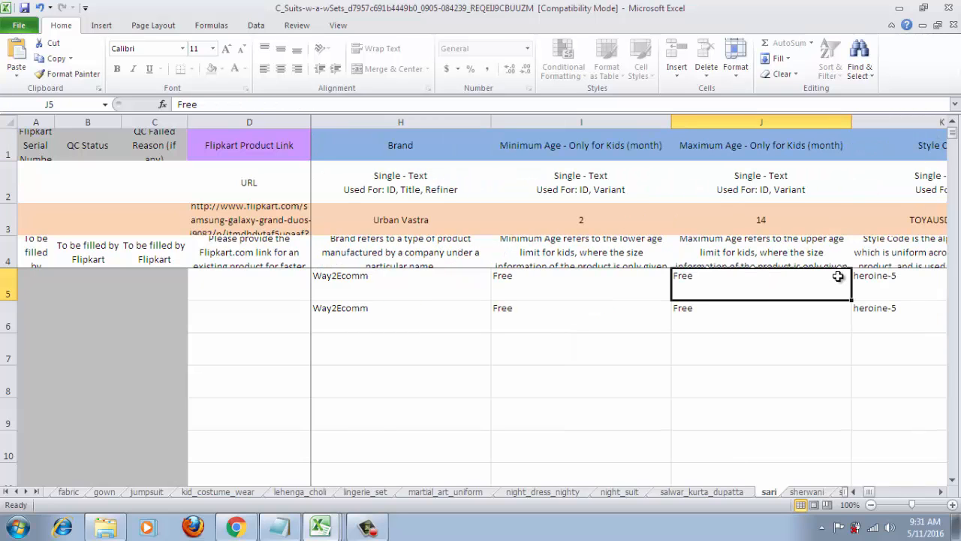
{"action": "key", "text": "Right"}
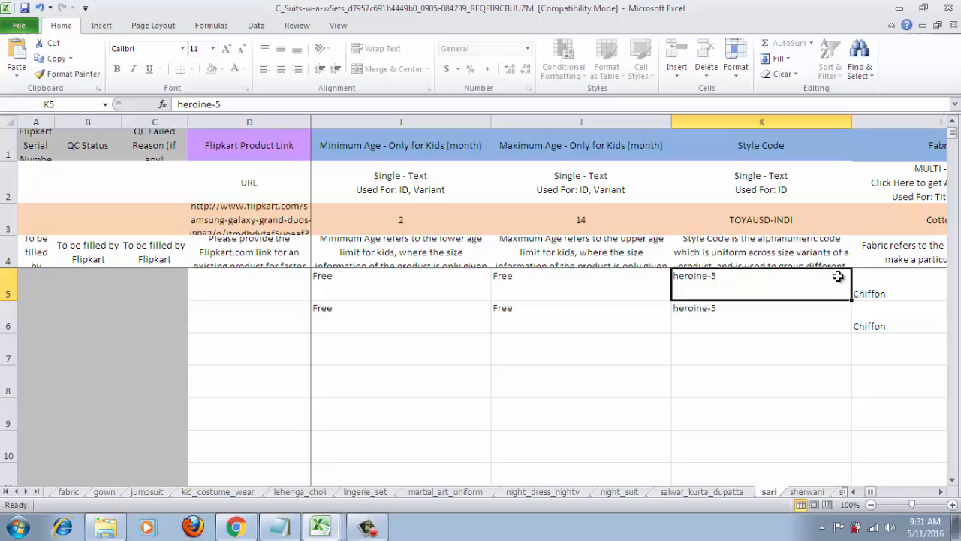
{"action": "left_click", "coordinate": [766, 145]}
{"action": "left_click", "coordinate": [742, 280]}
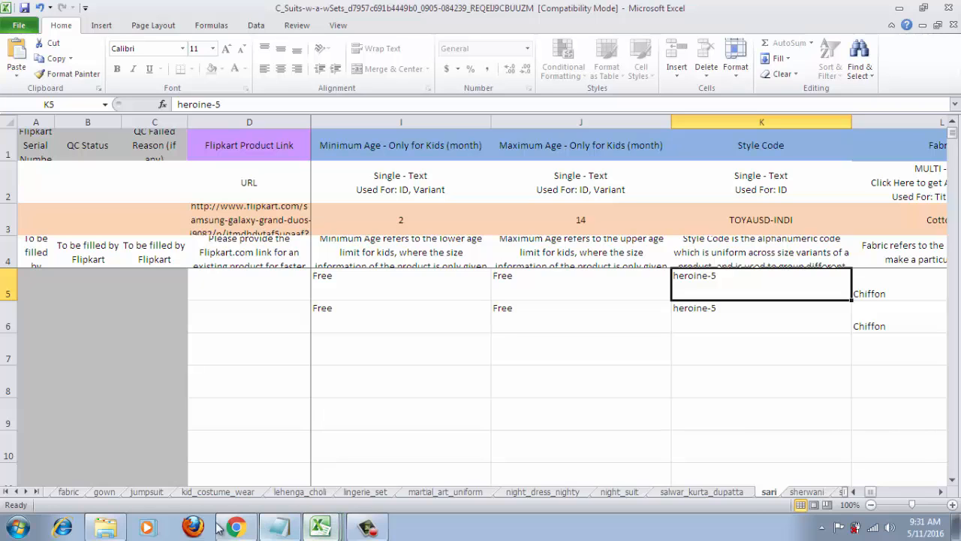
Copy the catalogue name Heroine from the Heroine product information file's name in the Way2ecomm Work folder.
{"action": "left_click", "coordinate": [108, 528]}
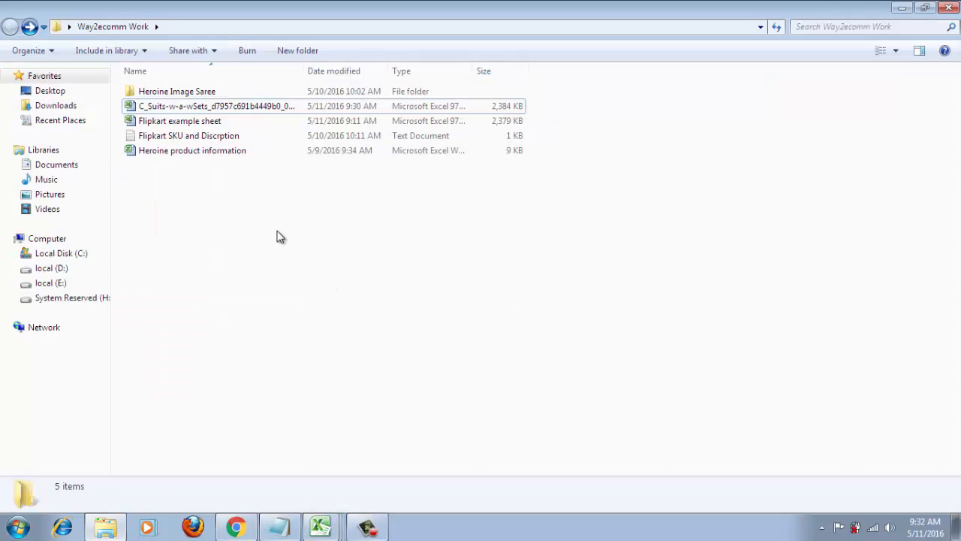
{"action": "left_click", "coordinate": [168, 93]}
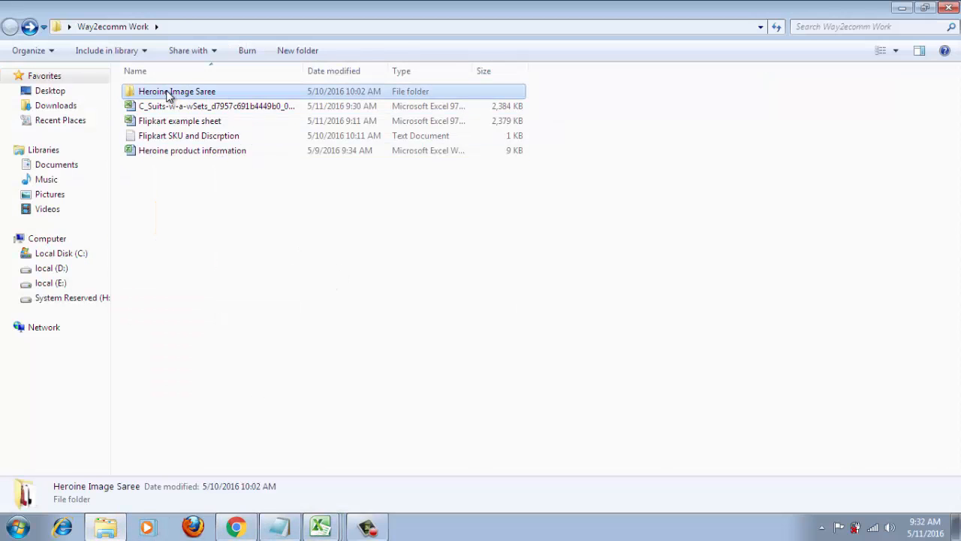
{"action": "left_click", "coordinate": [157, 153]}
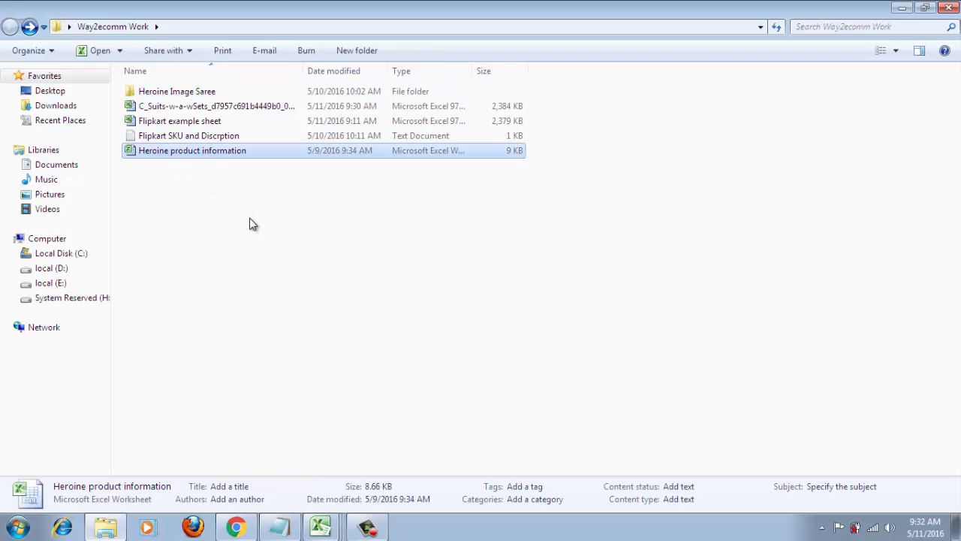
{"action": "key", "text": "F2"}
{"action": "left_click_drag", "start_coordinate": [170, 150], "coordinate": [104, 150]}
{"action": "key", "text": "ctrl+c"}
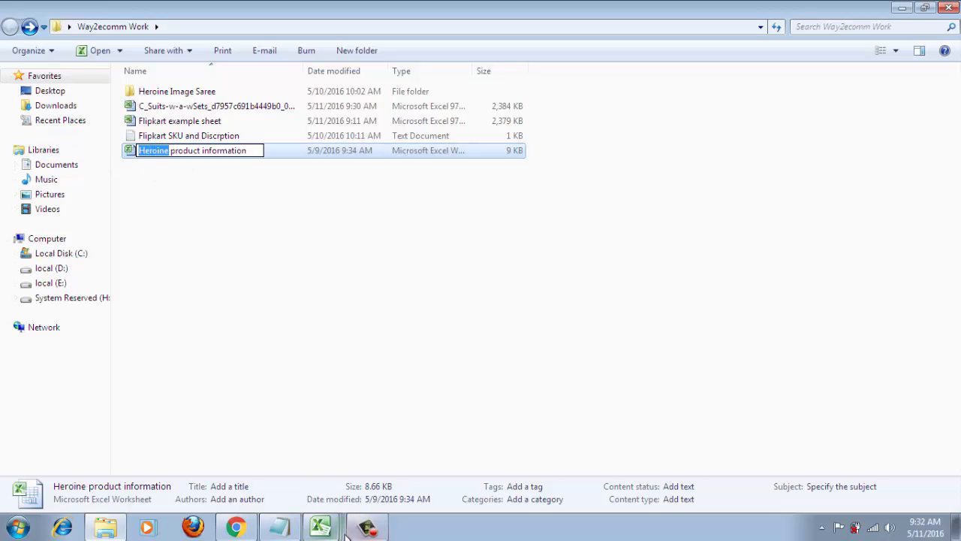
Paste the catalogue name into Style Code cell K5 of the template and complete it as Heroine-1.
{"action": "left_click", "coordinate": [321, 527]}
{"action": "left_click", "coordinate": [333, 501]}
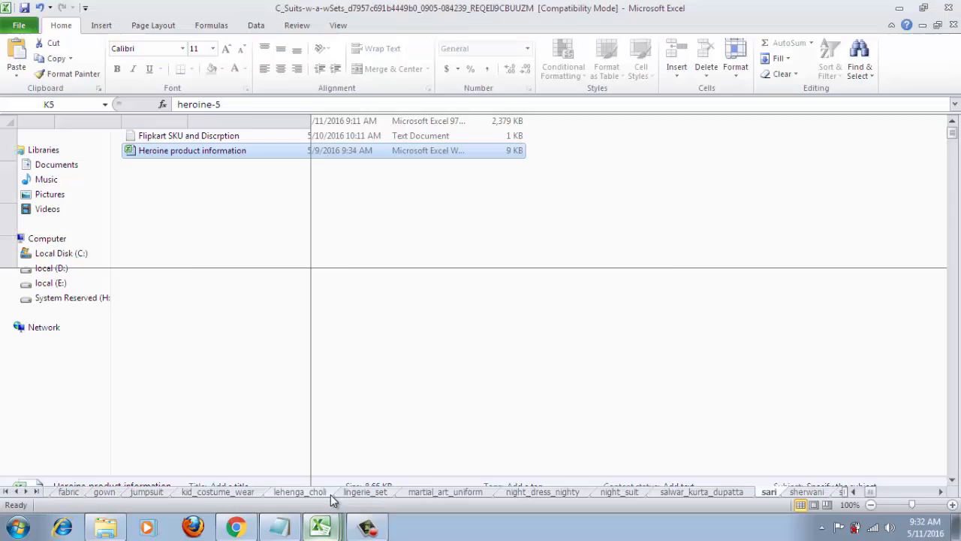
{"action": "key", "text": "ctrl+v"}
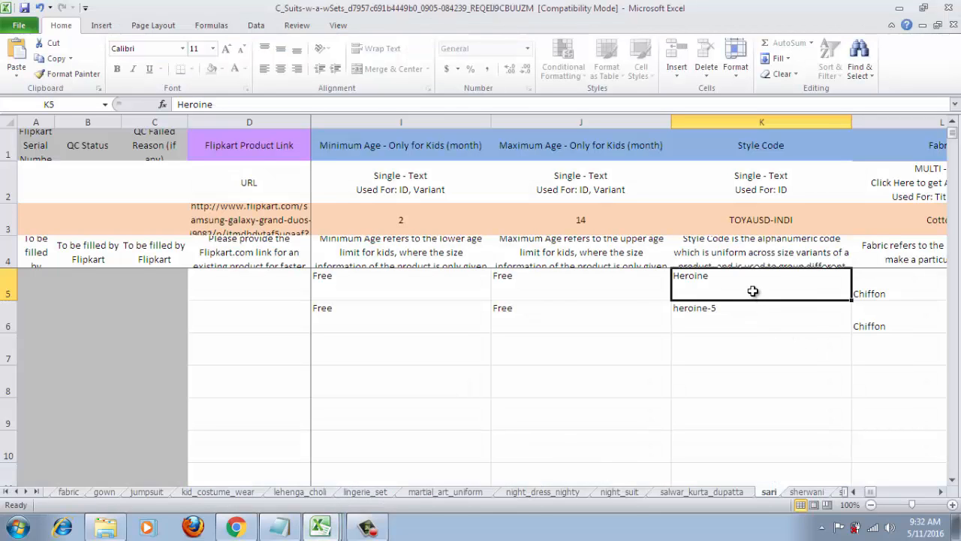
{"action": "double_click", "coordinate": [753, 285]}
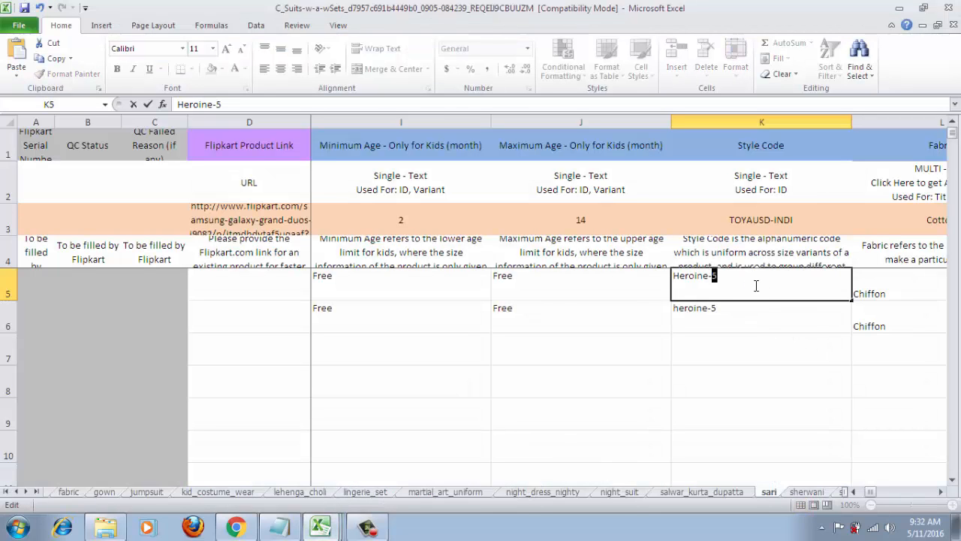
{"action": "type", "text": "1"}
Set the second product's Style Code in K6 to heroine-2.
{"action": "double_click", "coordinate": [761, 308]}
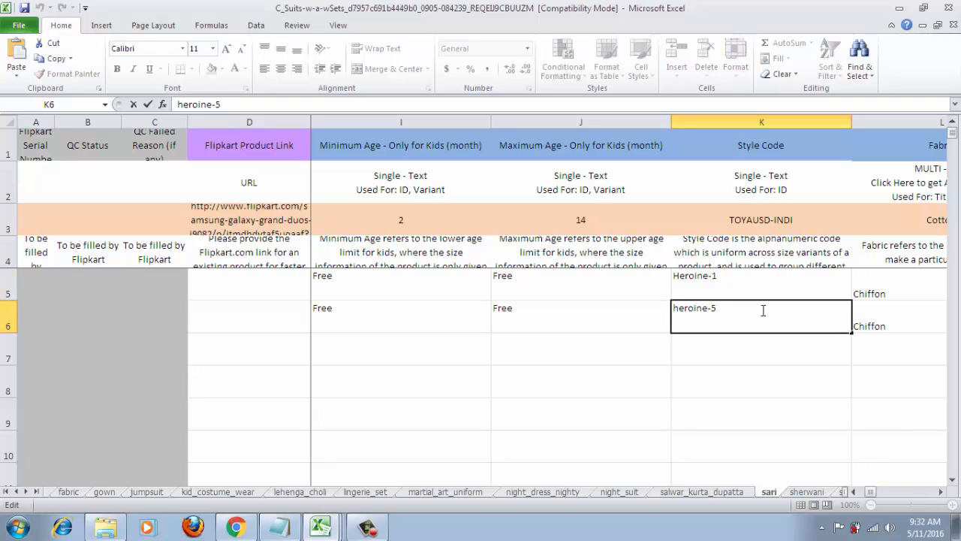
{"action": "left_click", "coordinate": [659, 349]}
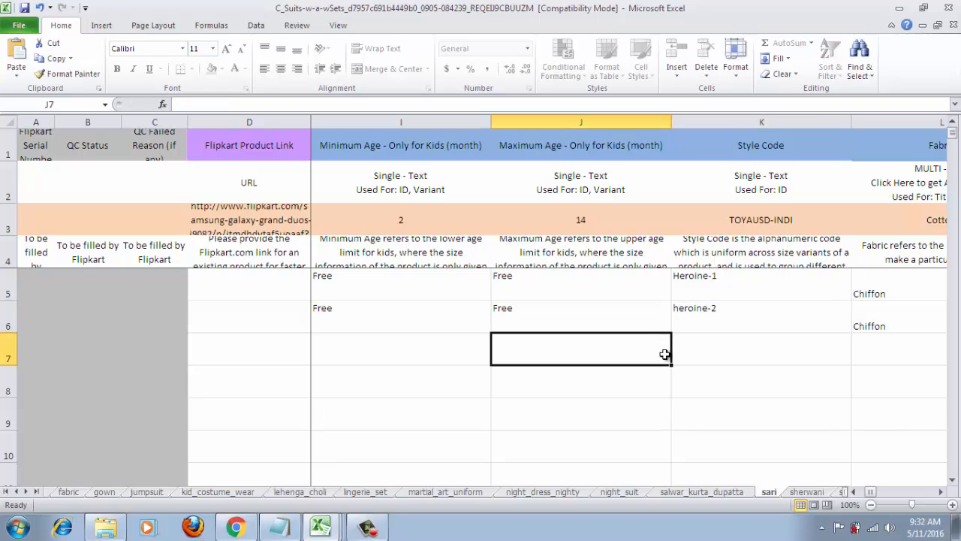
{"action": "left_click", "coordinate": [719, 313]}
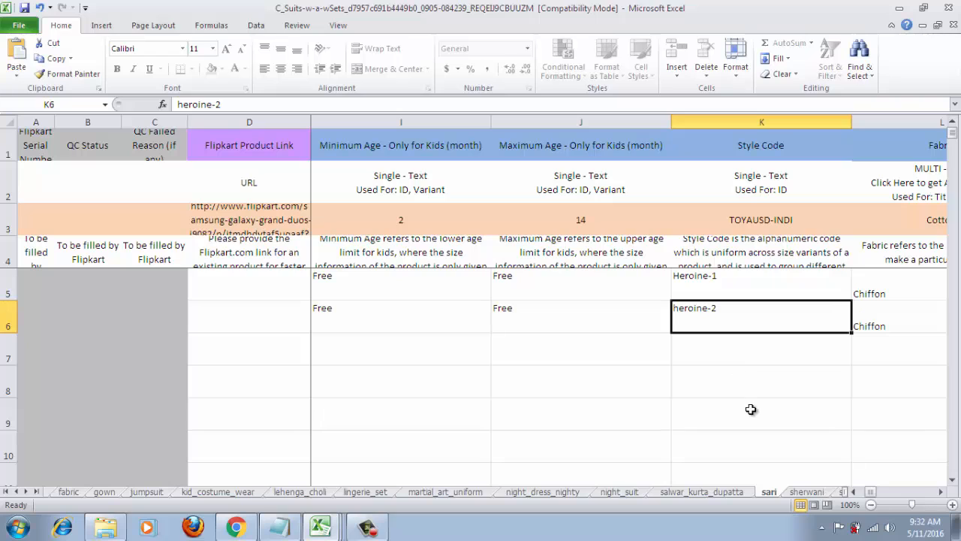
{"action": "left_click", "coordinate": [773, 285]}
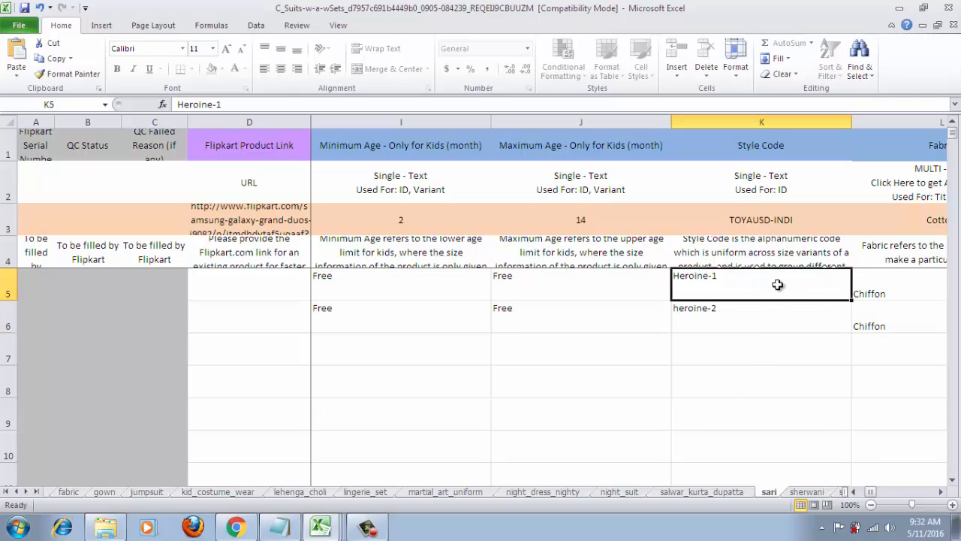
Check the template's Fabric entry in L5 against the FABRICS column, D5:D6, of the Heroine product information workbook.
{"action": "key", "text": "Tab"}
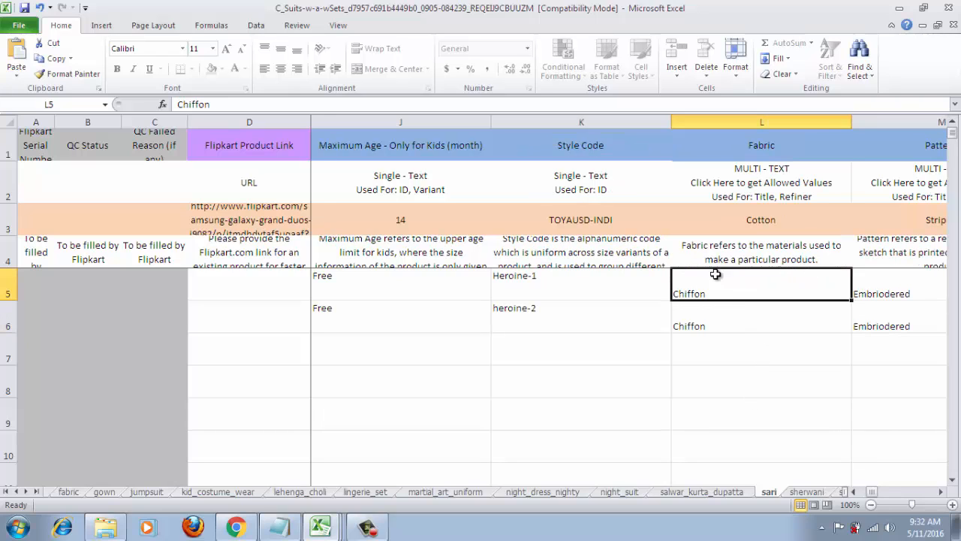
{"action": "left_click", "coordinate": [759, 146]}
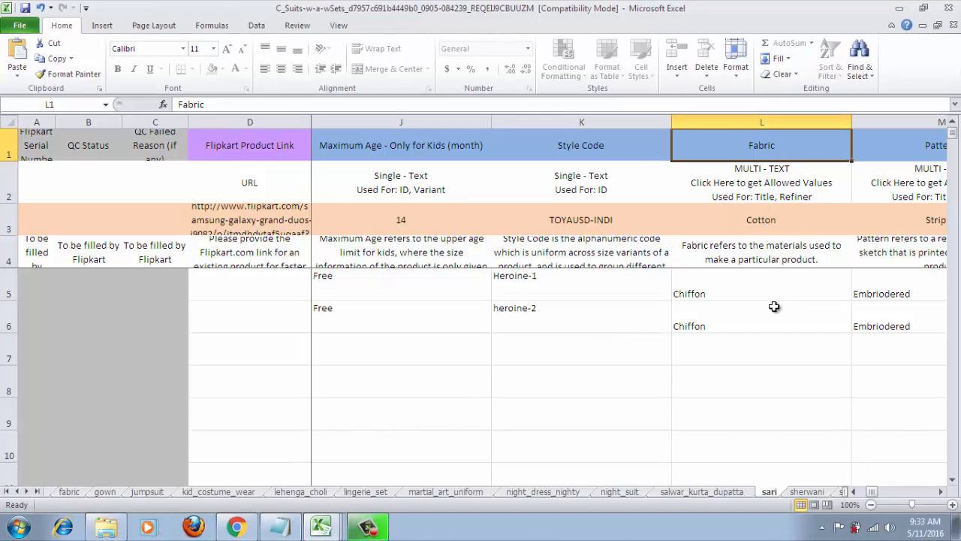
{"action": "left_click", "coordinate": [747, 293]}
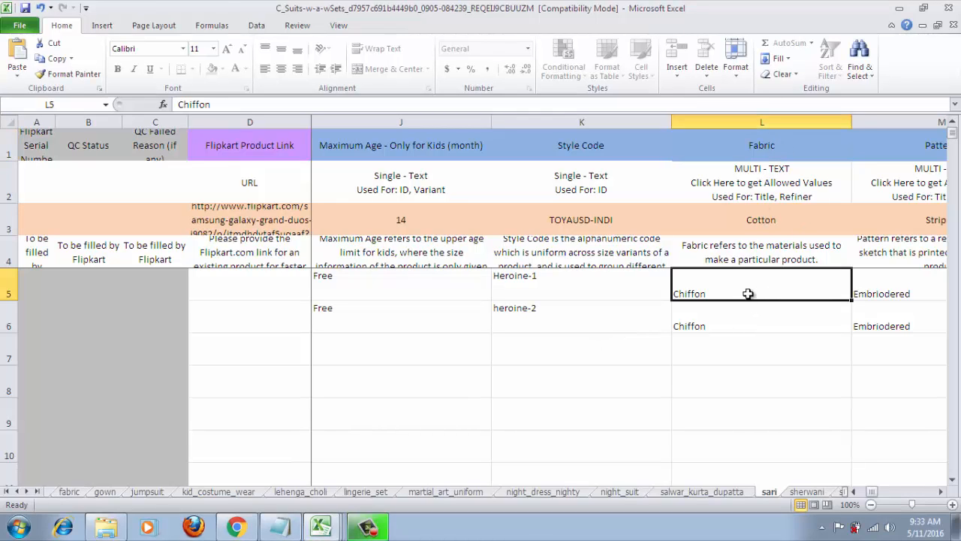
{"action": "left_click", "coordinate": [322, 530]}
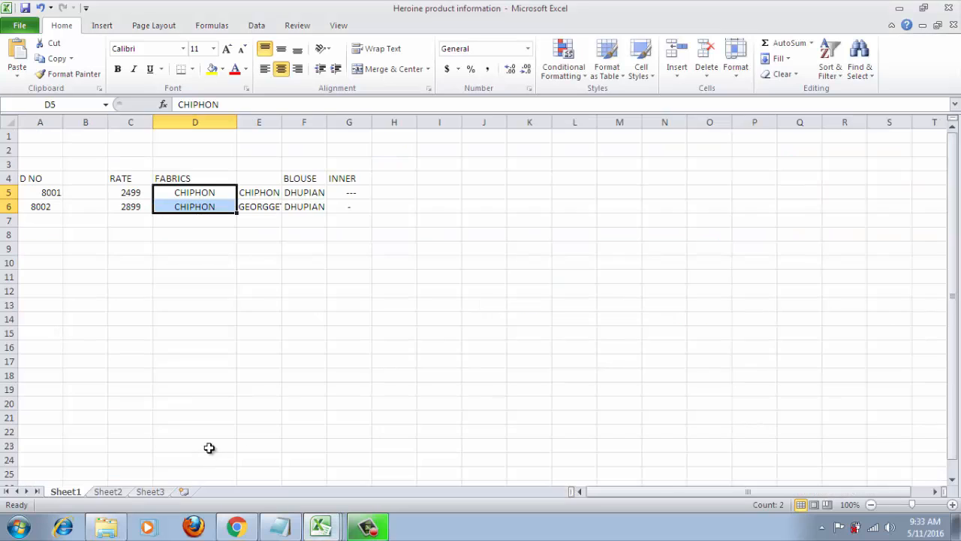
{"action": "left_click", "coordinate": [251, 319]}
{"action": "left_click", "coordinate": [197, 191]}
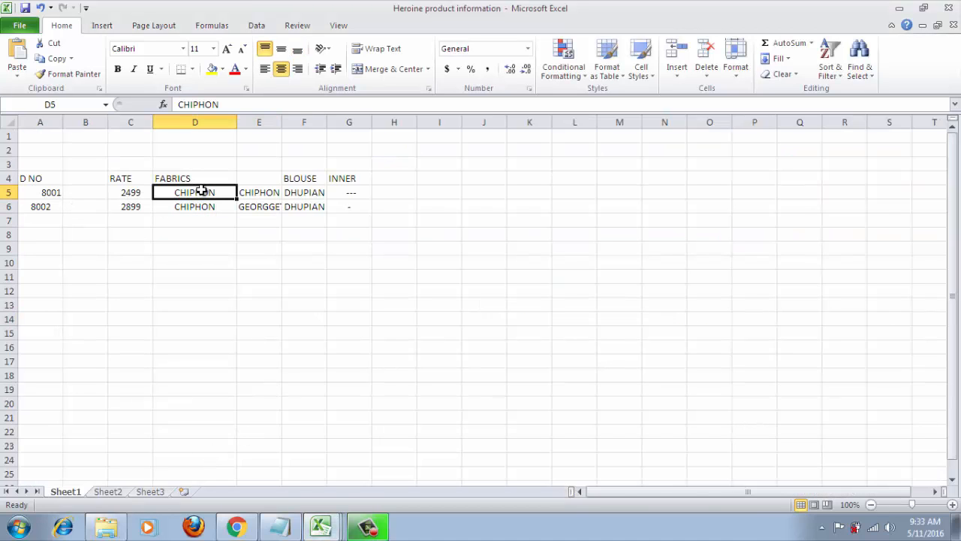
{"action": "left_click_drag", "start_coordinate": [194, 190], "coordinate": [199, 212]}
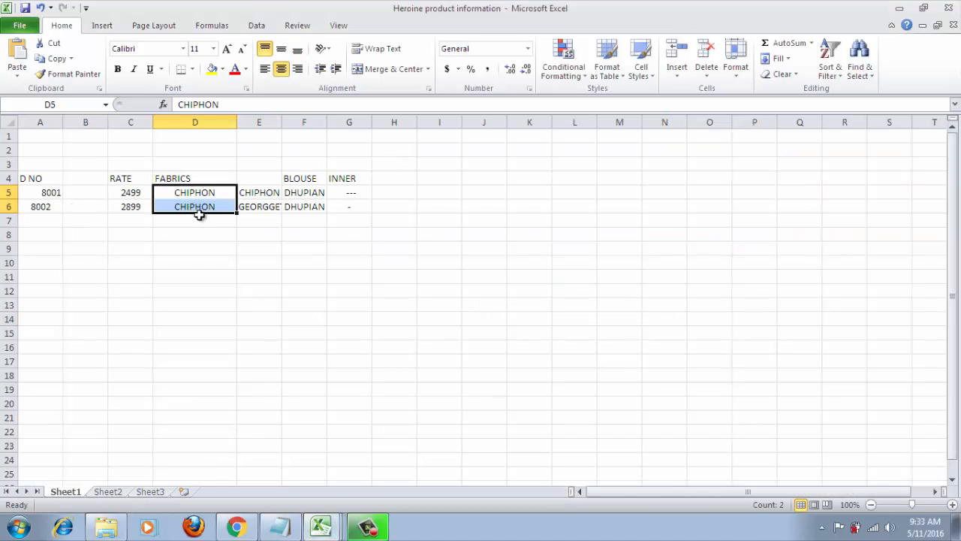
Return to the template's sari sheet and review the Fabric entries in L5 and L6.
{"action": "left_click", "coordinate": [335, 527]}
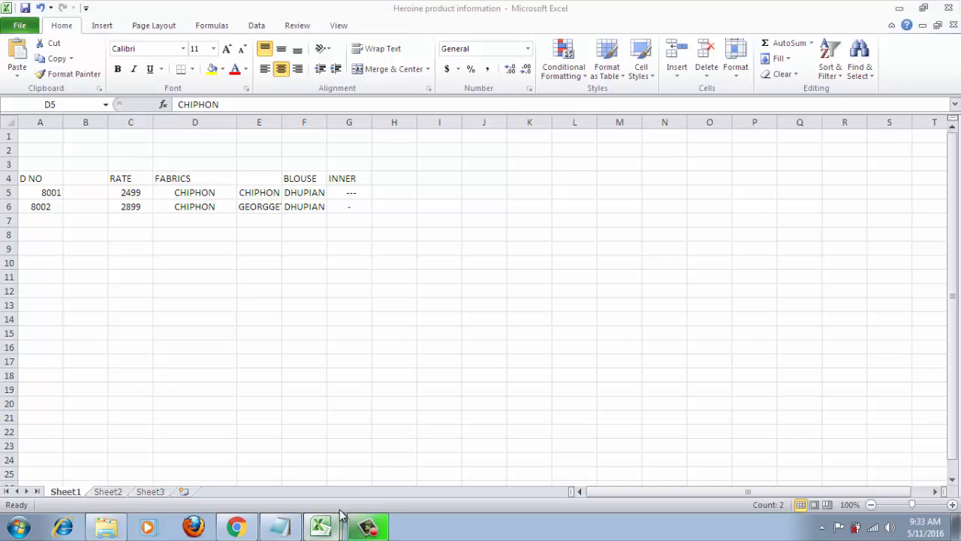
{"action": "left_click", "coordinate": [250, 493]}
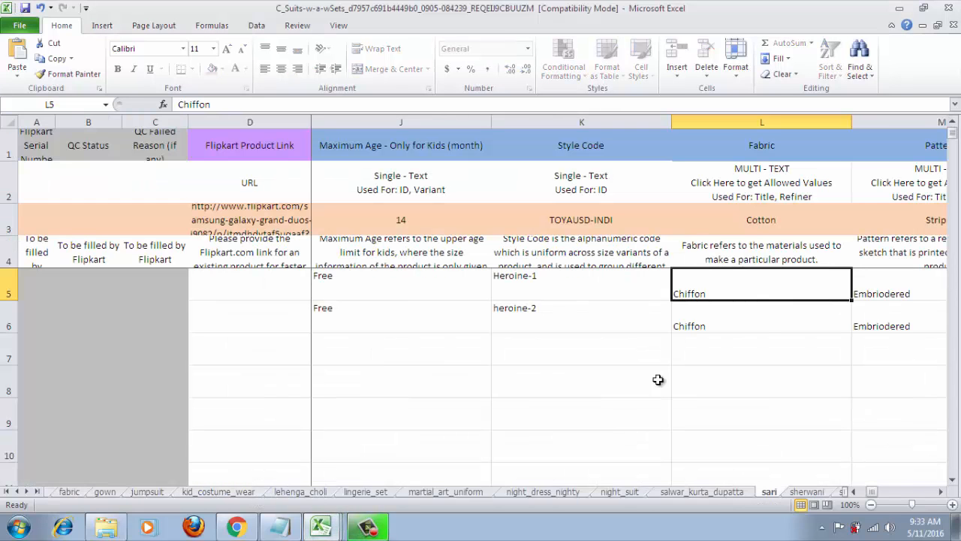
{"action": "left_click", "coordinate": [755, 304]}
{"action": "left_click", "coordinate": [763, 272]}
Check the Pattern entry in M5 against the allowed sari Pattern values on the Index sheet, then return to M5.
{"action": "key", "text": "Right"}
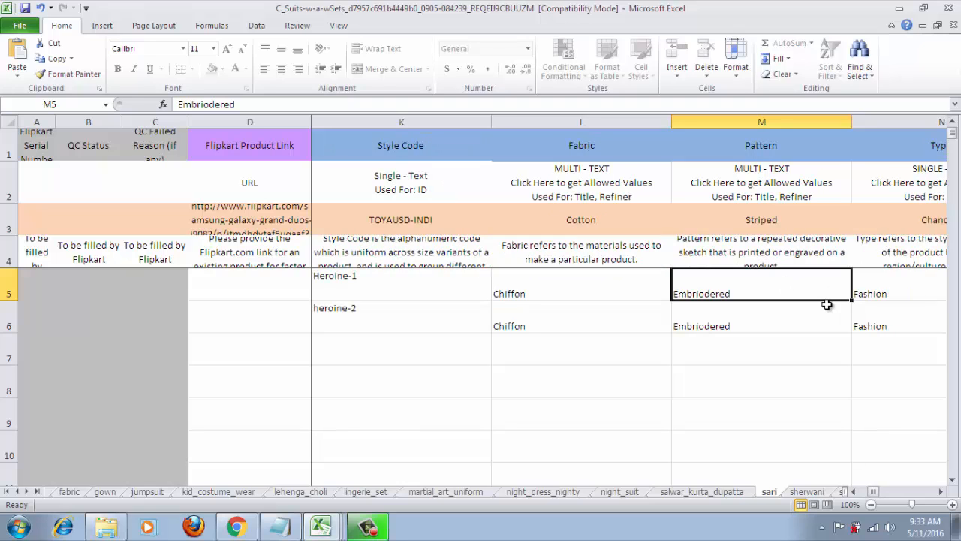
{"action": "left_click", "coordinate": [777, 182]}
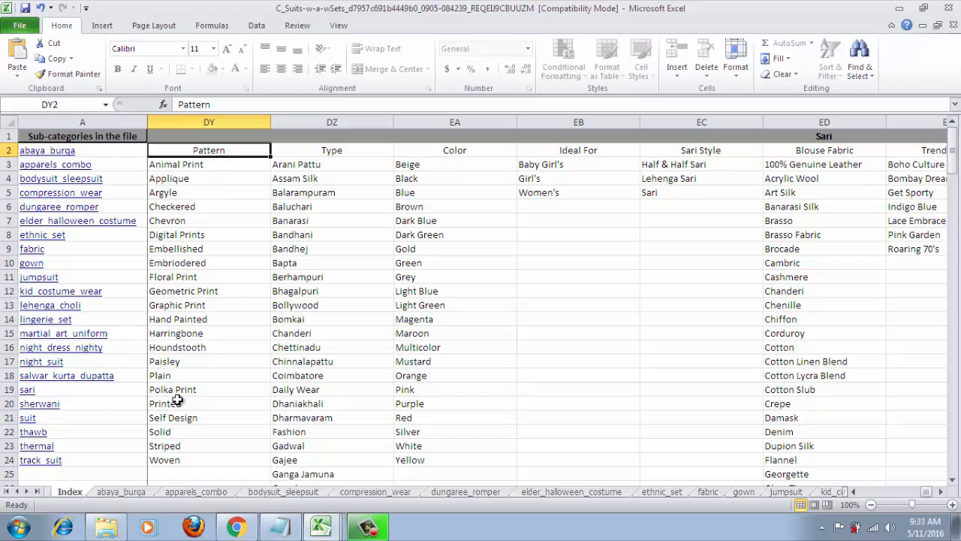
{"action": "left_click", "coordinate": [220, 267]}
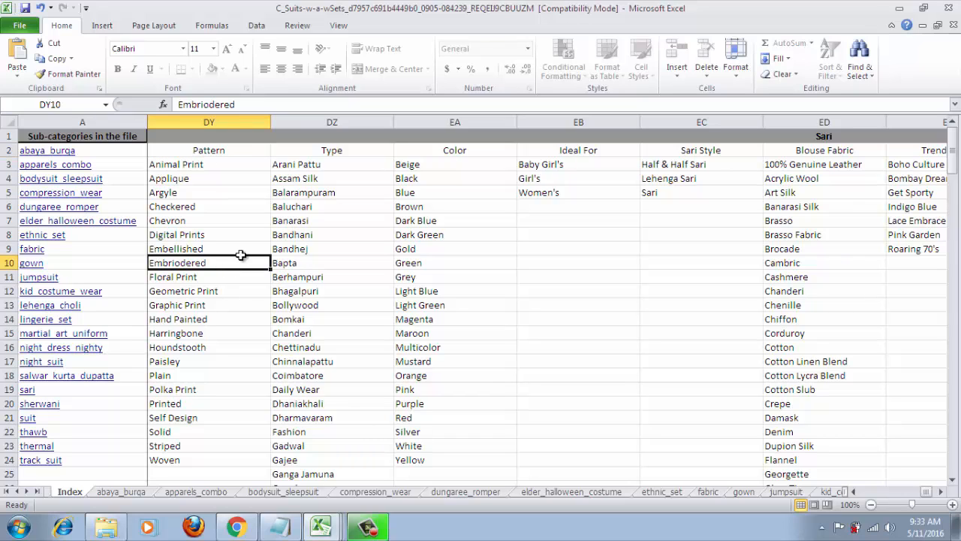
{"action": "left_click", "coordinate": [200, 153]}
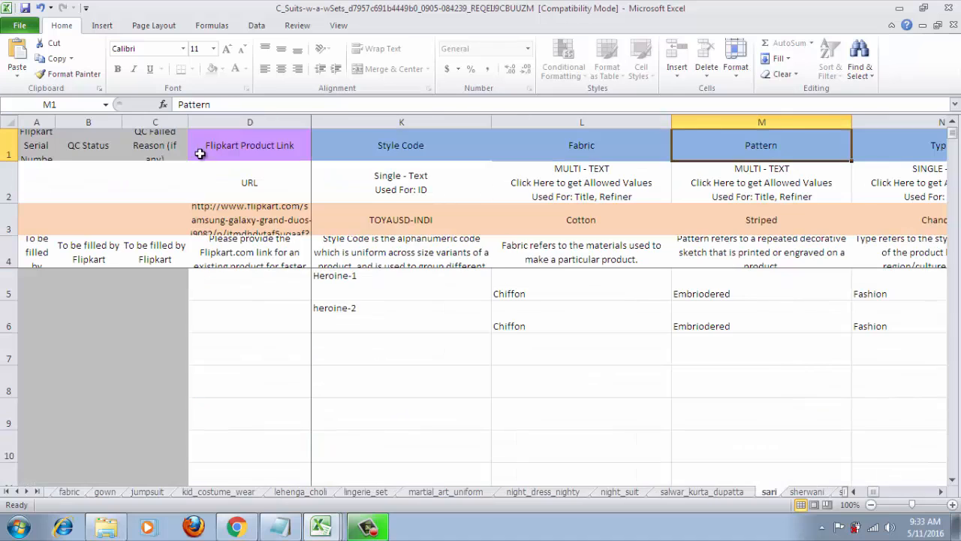
{"action": "left_click", "coordinate": [724, 292]}
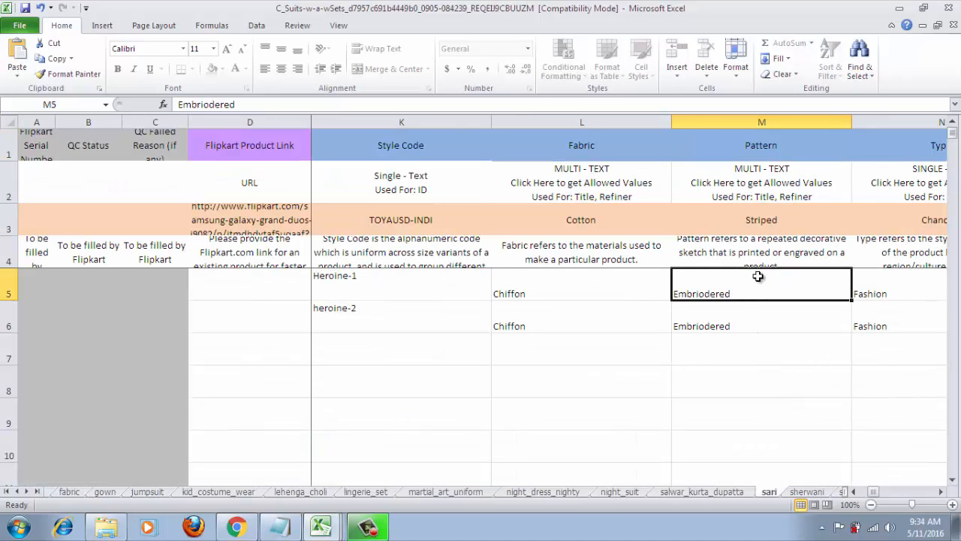
Check the Type entry in N5 against the allowed sari Type values on the Index sheet and return to N5.
{"action": "key", "text": "Right"}
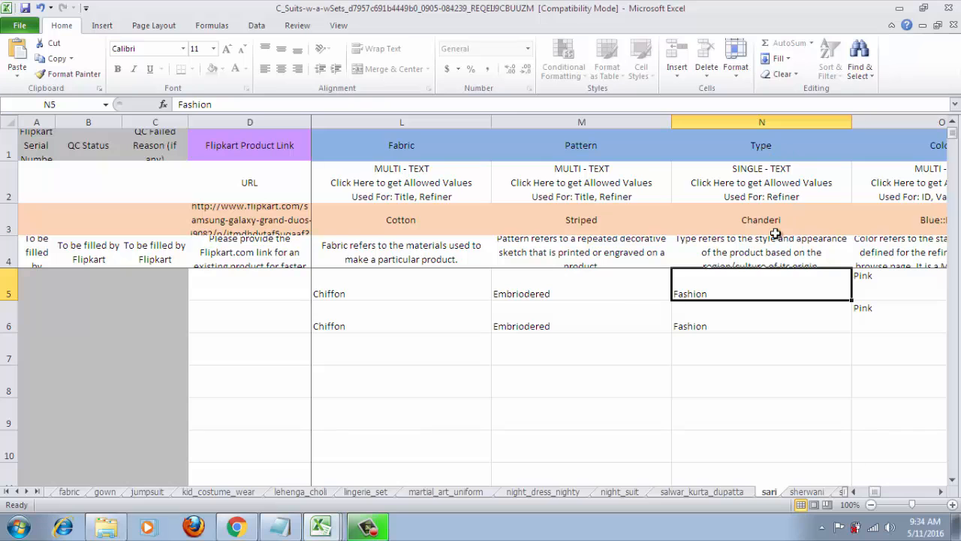
{"action": "left_click", "coordinate": [767, 184]}
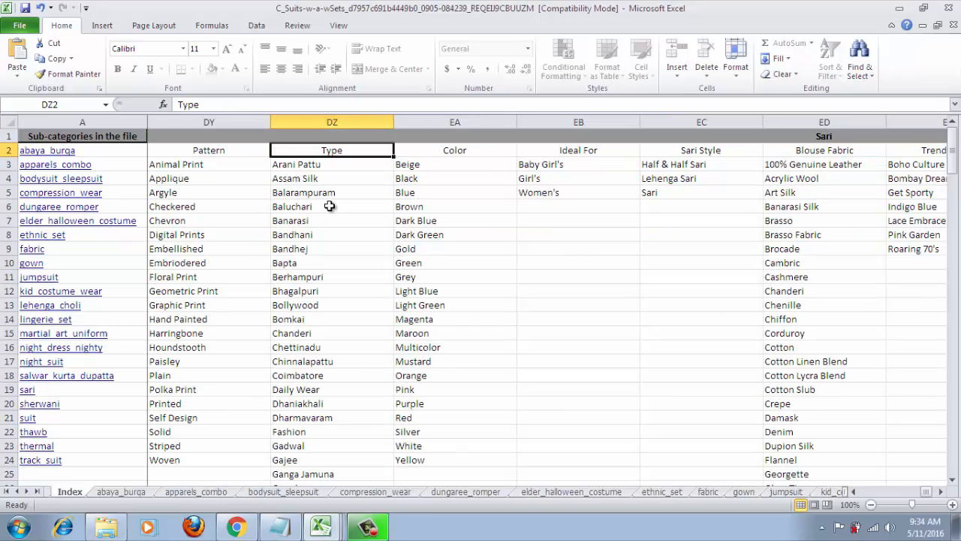
{"action": "scroll", "coordinate": [340, 327], "scroll_direction": "down", "scroll_amount": 3}
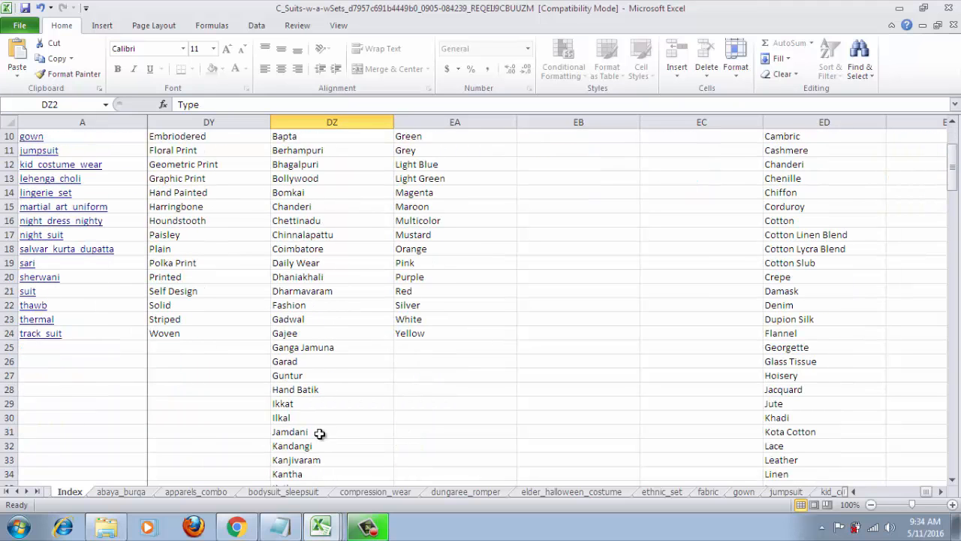
{"action": "left_click", "coordinate": [303, 309]}
{"action": "scroll", "coordinate": [350, 221], "scroll_direction": "up", "scroll_amount": 3}
{"action": "left_click", "coordinate": [326, 150]}
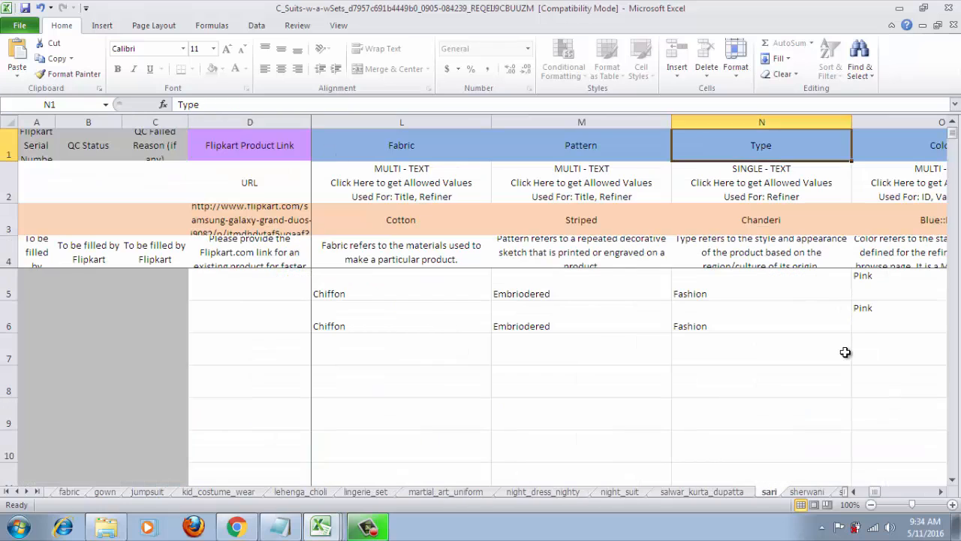
{"action": "mouse_move", "coordinate": [815, 292]}
{"action": "left_mouse_down"}
{"action": "mouse_move", "coordinate": [816, 420]}
{"action": "mouse_move", "coordinate": [822, 295]}
{"action": "left_mouse_up"}
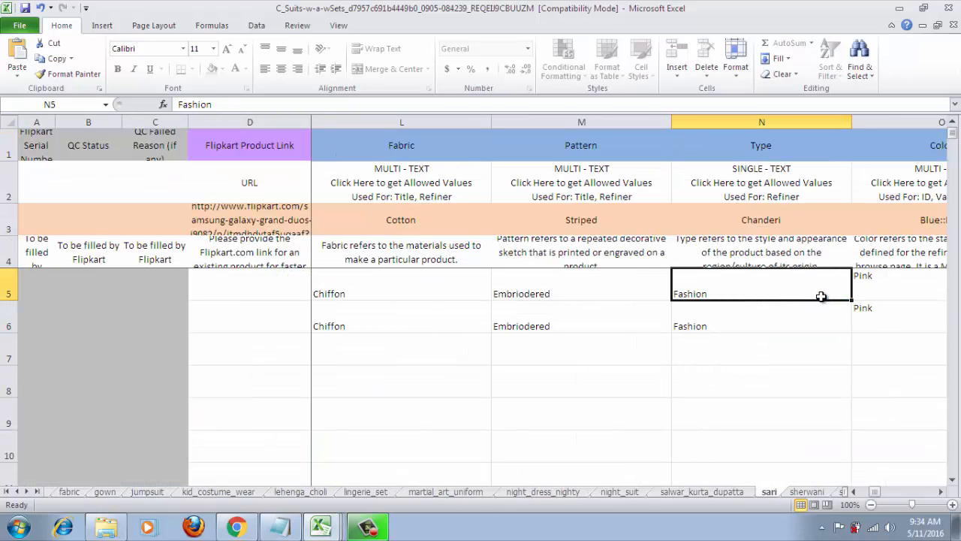
Open the 8001 picture from the Heroine Image Saree folder and compare its colour with the template's Color entry in O5.
{"action": "key", "text": "Right"}
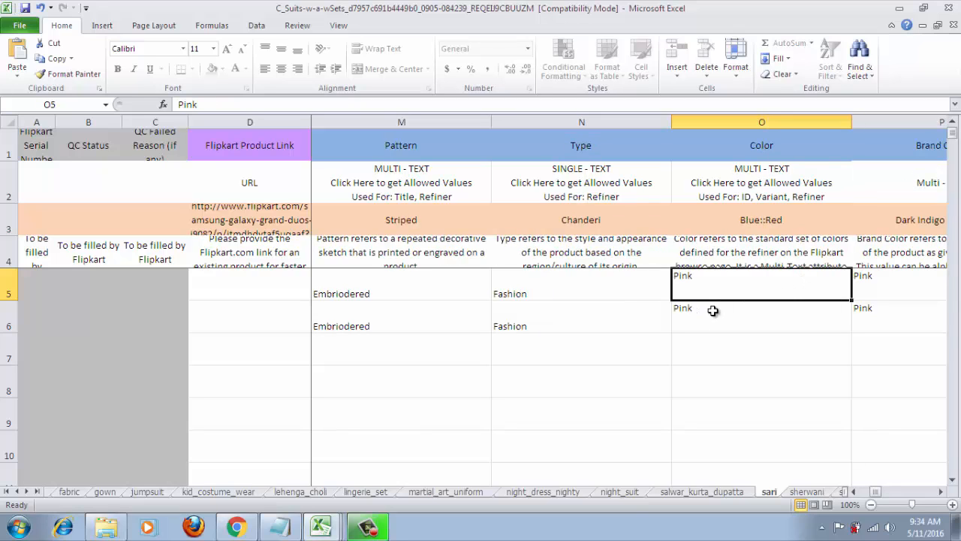
{"action": "left_click", "coordinate": [106, 530]}
{"action": "double_click", "coordinate": [193, 93]}
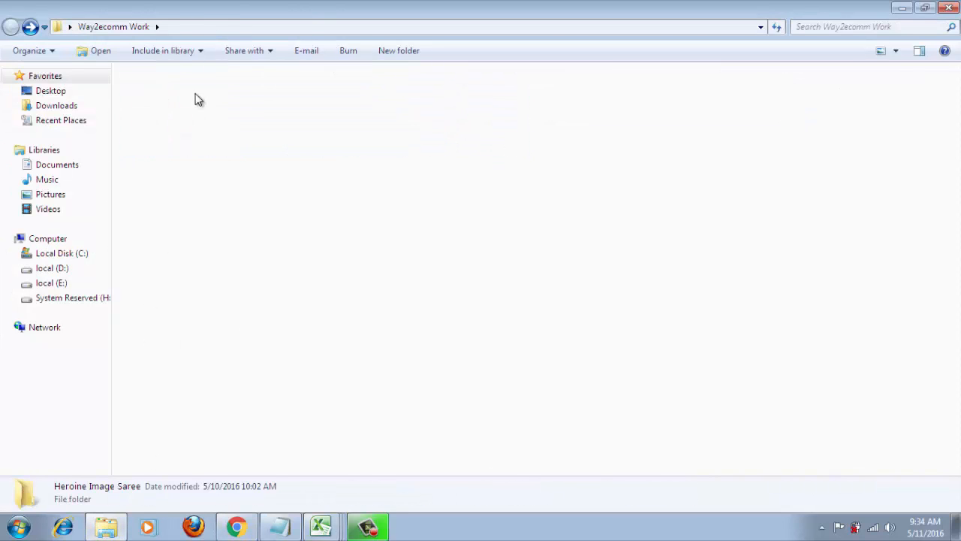
{"action": "double_click", "coordinate": [166, 120]}
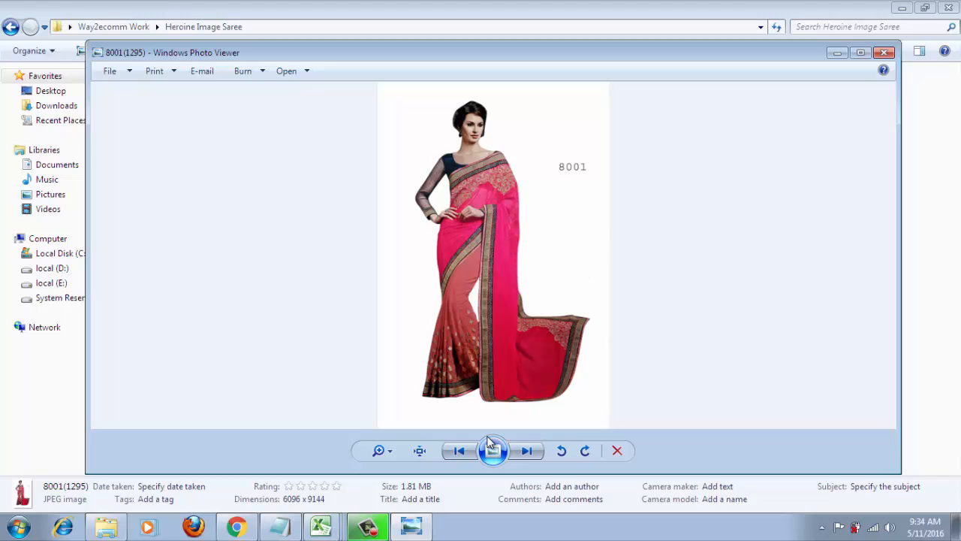
{"action": "left_click", "coordinate": [334, 529]}
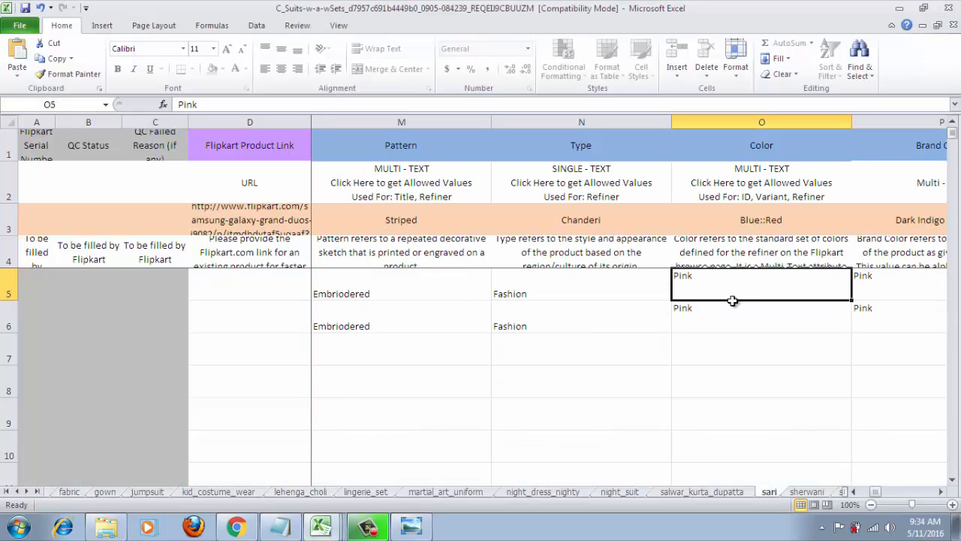
Examine the colours in the 8002 saree picture and set the second product's Color in O6 to Blue::Orange.
{"action": "left_click", "coordinate": [410, 527]}
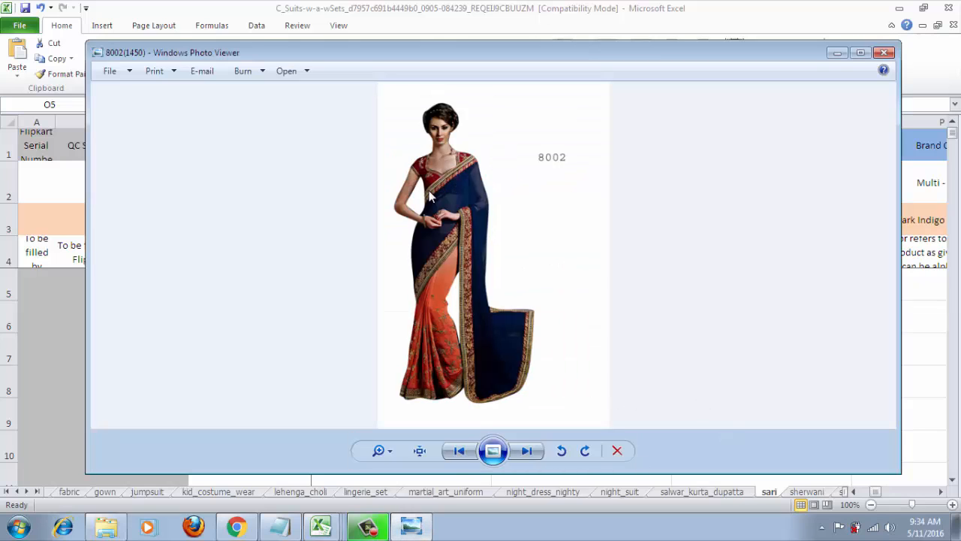
{"action": "scroll", "coordinate": [445, 308], "scroll_direction": "up", "scroll_amount": 2}
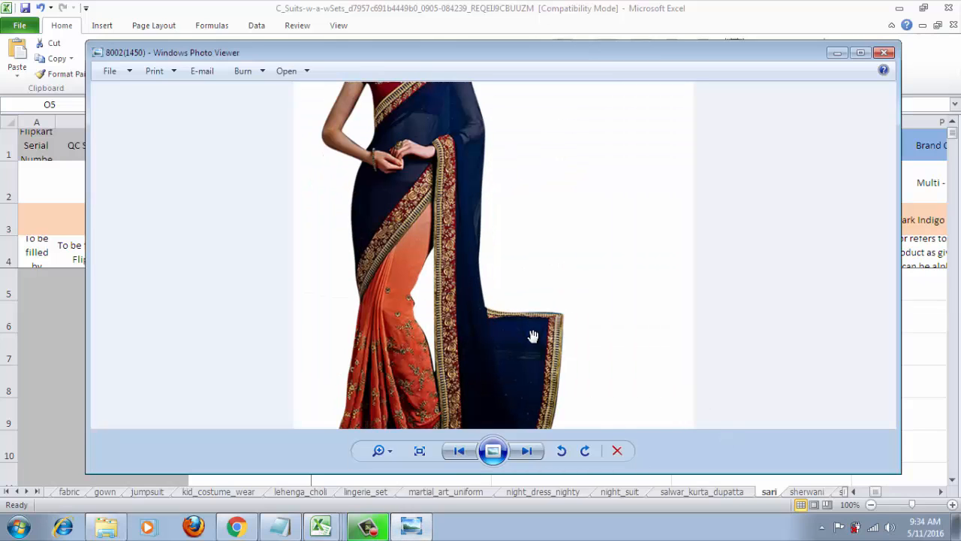
{"action": "left_click", "coordinate": [321, 525]}
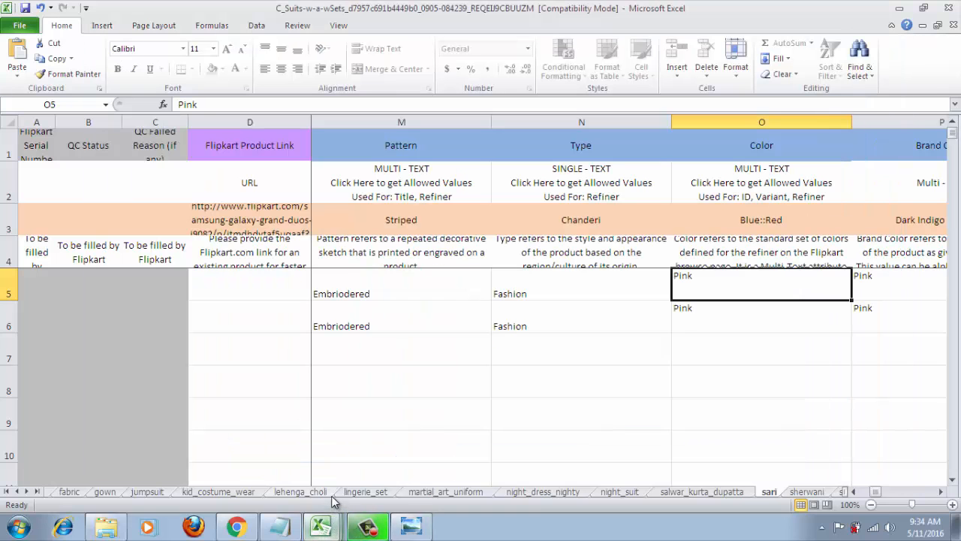
{"action": "left_click", "coordinate": [734, 310]}
{"action": "type", "text": "B"}
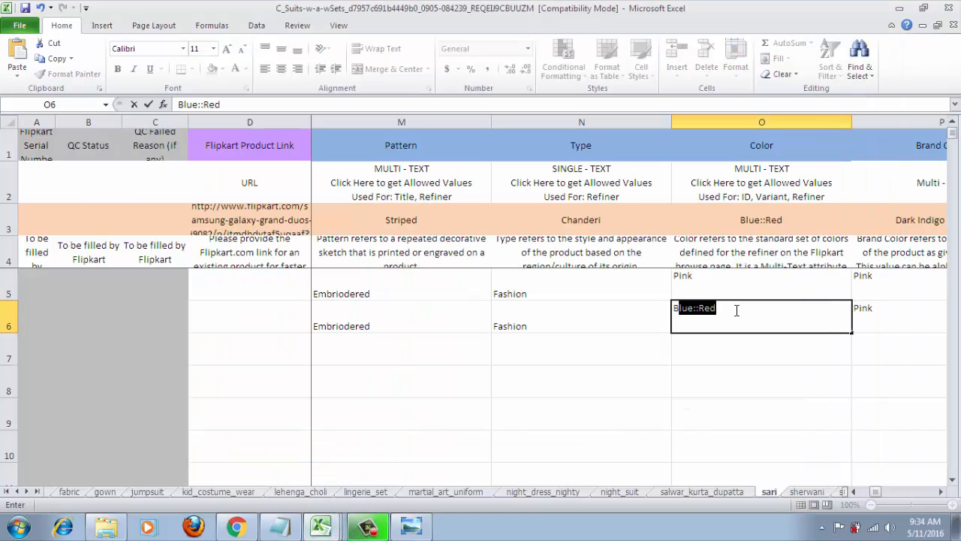
{"action": "type", "text": "lue::o"}
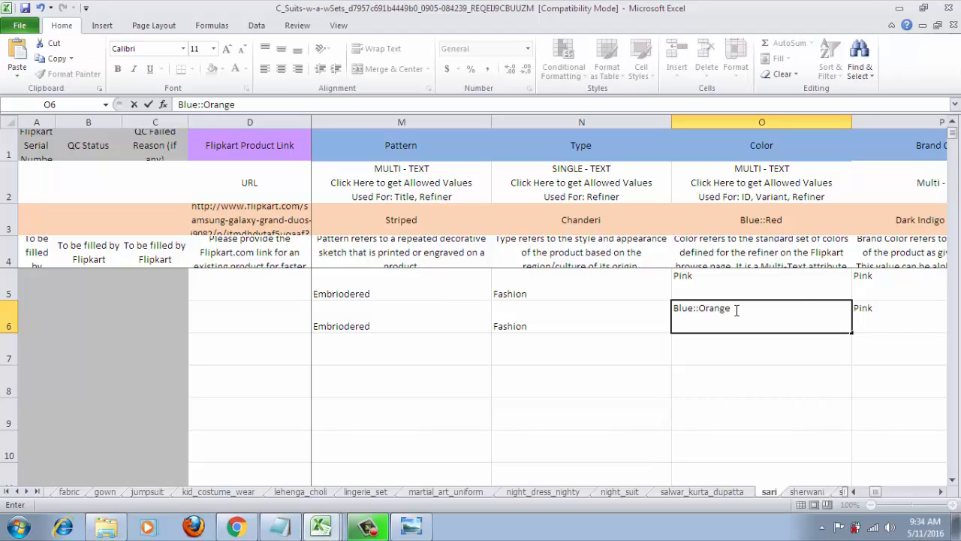
{"action": "left_click", "coordinate": [801, 281]}
Compare the first product's Brand Color entry in P5 with its Color entry in O5.
{"action": "key", "text": "Right"}
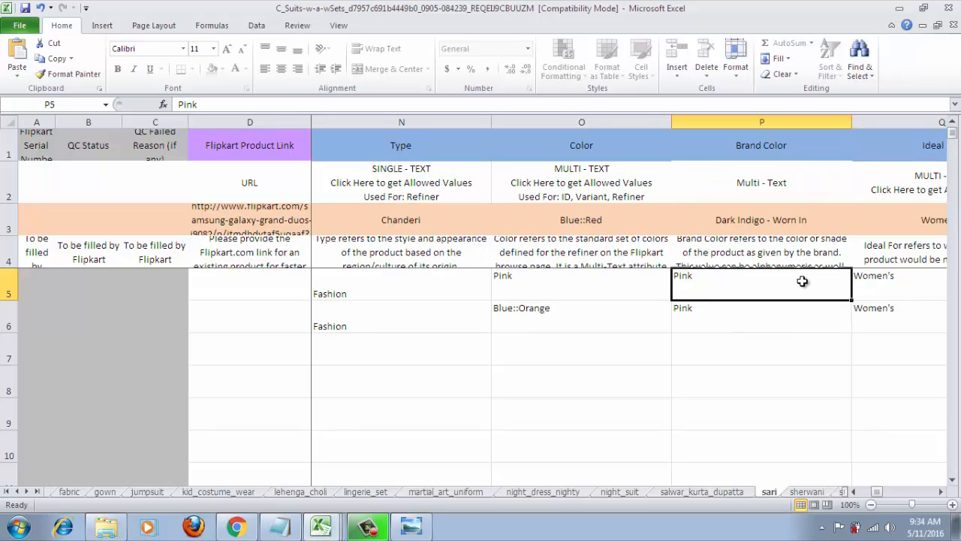
{"action": "left_click", "coordinate": [763, 150]}
{"action": "left_click", "coordinate": [738, 279]}
{"action": "left_click", "coordinate": [543, 280]}
{"action": "left_click", "coordinate": [737, 281]}
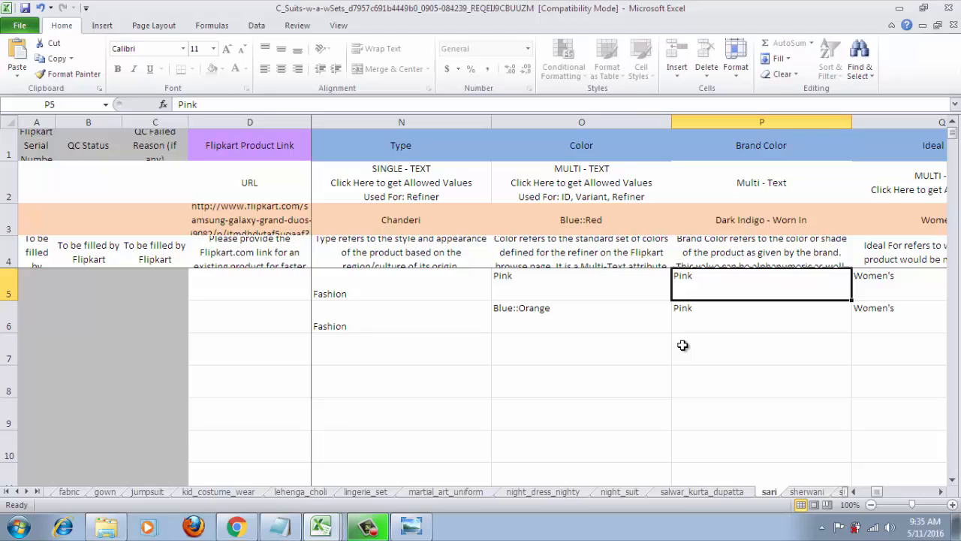
Set the second product's Brand Color in P6 to Blue.
{"action": "left_click", "coordinate": [594, 318]}
{"action": "left_click", "coordinate": [715, 314]}
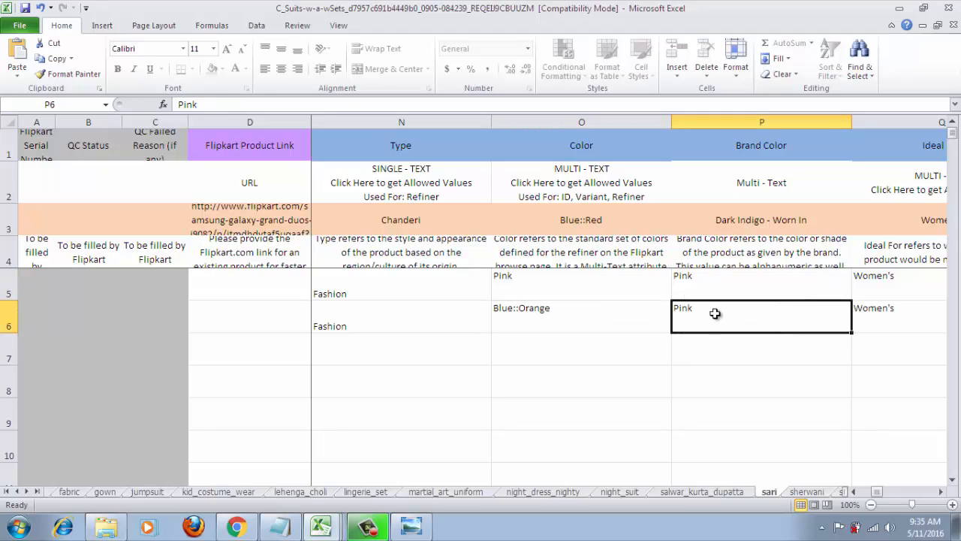
{"action": "type", "text": "Bl"}
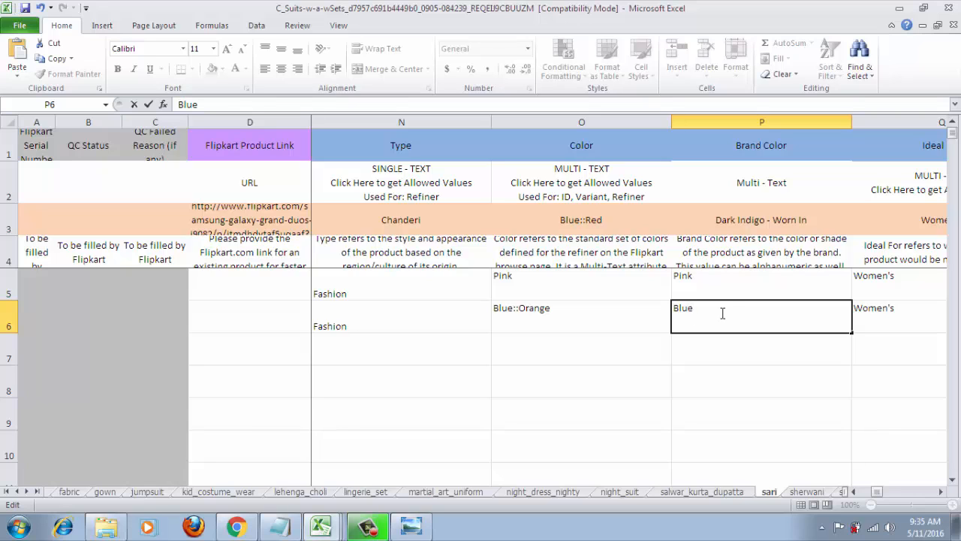
{"action": "type", "text": "ue"}
{"action": "left_click", "coordinate": [640, 320]}
{"action": "left_click", "coordinate": [733, 330]}
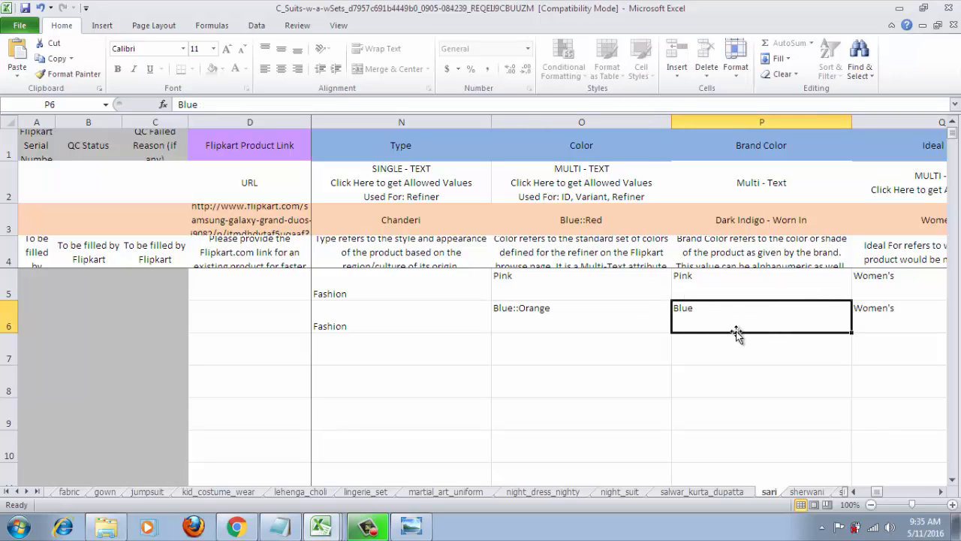
Check the Ideal For entry in Q5 against the allowed sari Ideal For values on the Index sheet.
{"action": "key", "text": "Right"}
{"action": "key", "text": "ctrl+Up"}
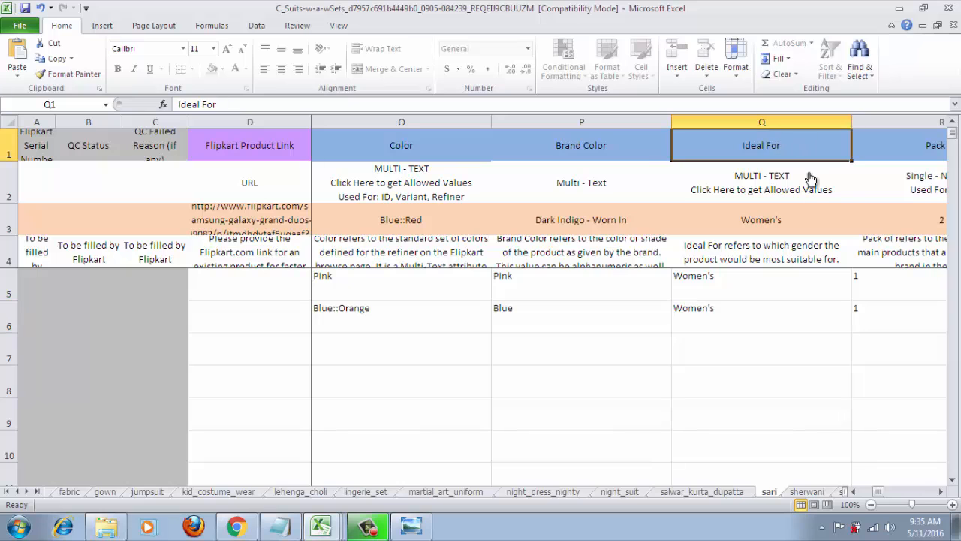
{"action": "left_click", "coordinate": [784, 189]}
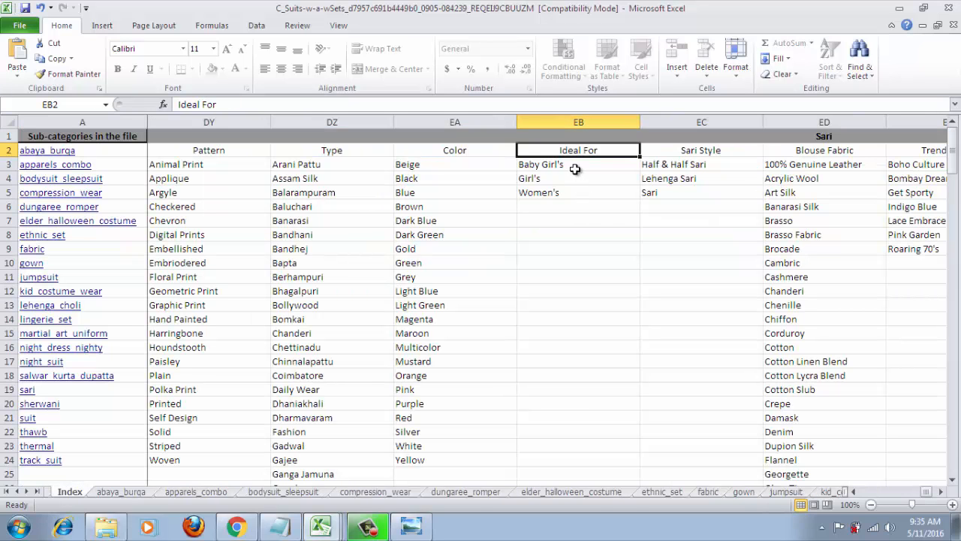
{"action": "left_click_drag", "start_coordinate": [575, 169], "coordinate": [572, 199]}
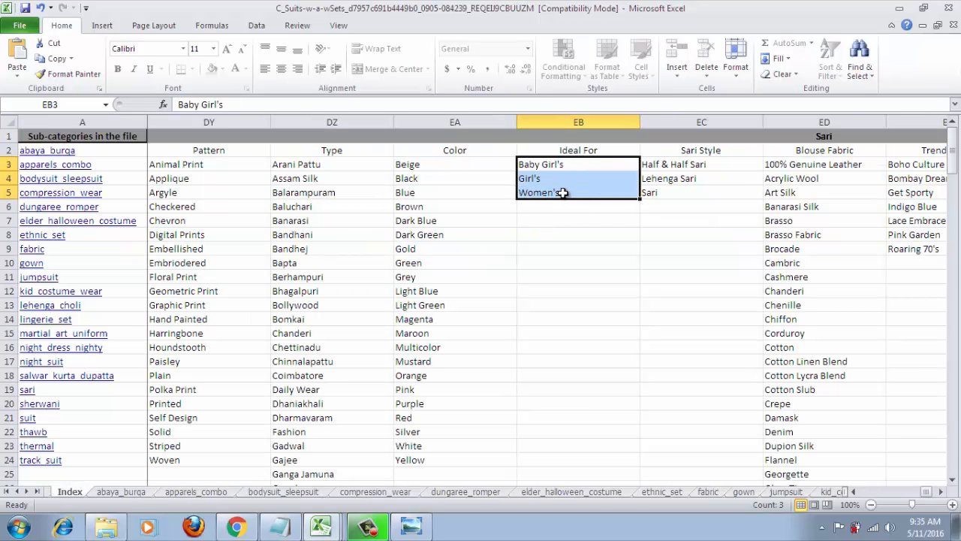
{"action": "left_click", "coordinate": [562, 192]}
{"action": "left_click", "coordinate": [591, 150]}
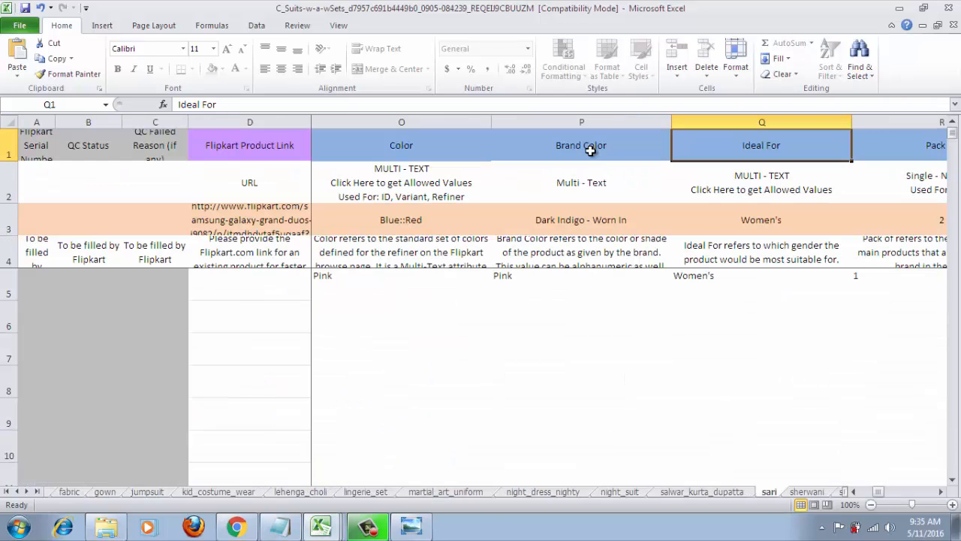
{"action": "left_click", "coordinate": [783, 288]}
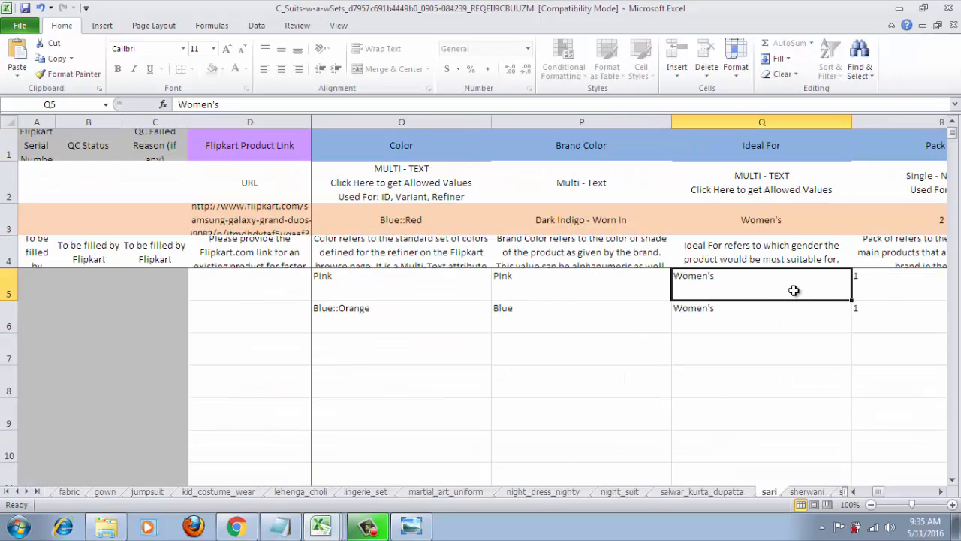
Review the Pack of entry in R5 and choose Yes for the first product's Blouse Piece in S5.
{"action": "key", "text": "Right"}
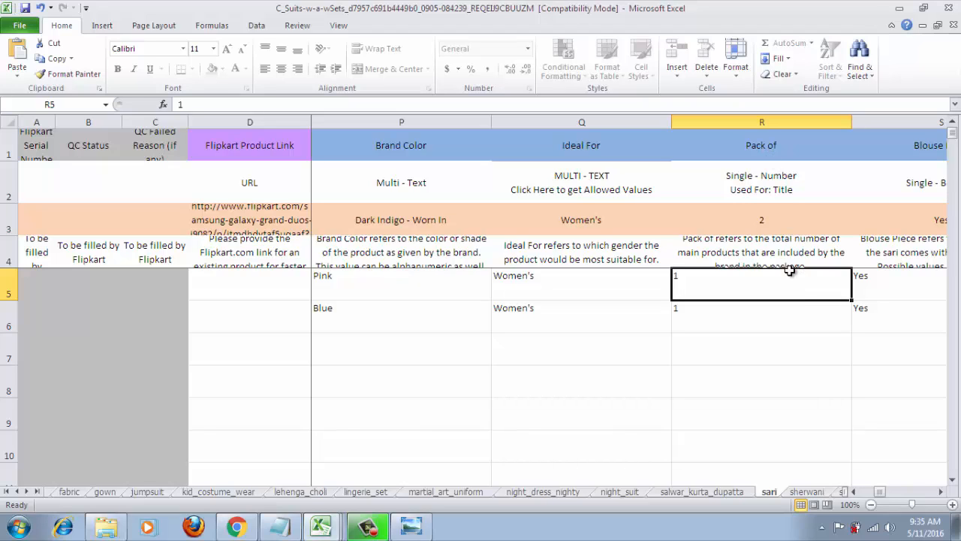
{"action": "key", "text": "Right"}
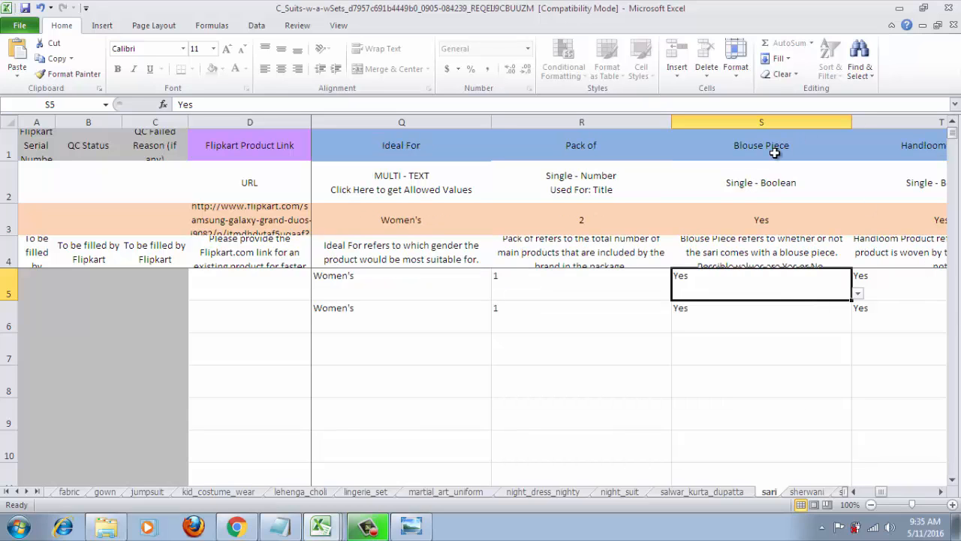
{"action": "left_click", "coordinate": [857, 293]}
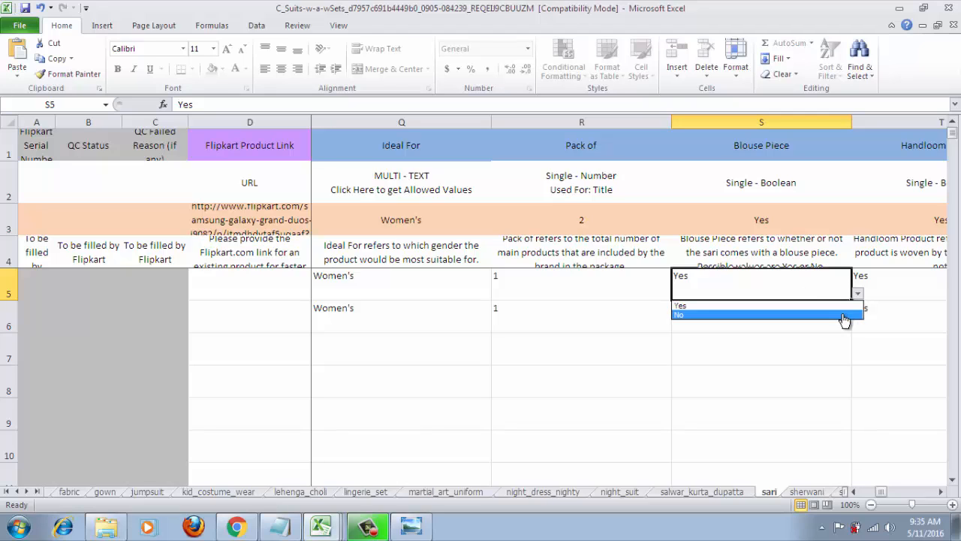
{"action": "left_click", "coordinate": [847, 308]}
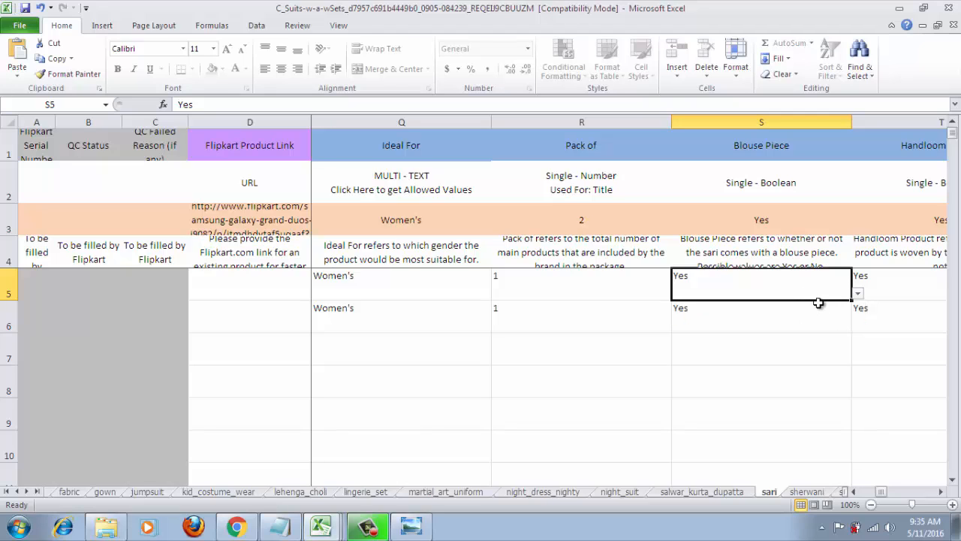
Review the Handloom Product entry in T5 and check Hand Embroidery in U5 against the 8002(1450) saree image.
{"action": "left_click", "coordinate": [873, 294]}
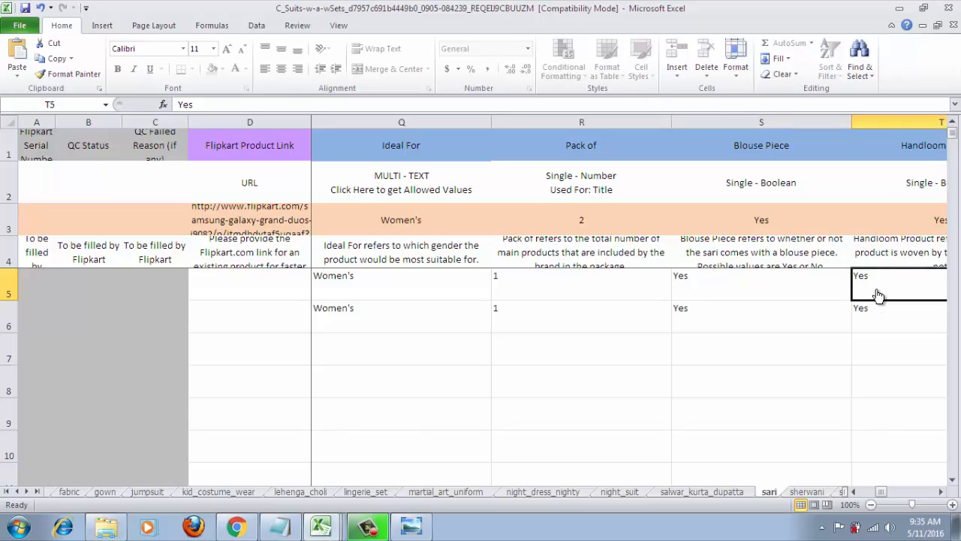
{"action": "key", "text": "Tab"}
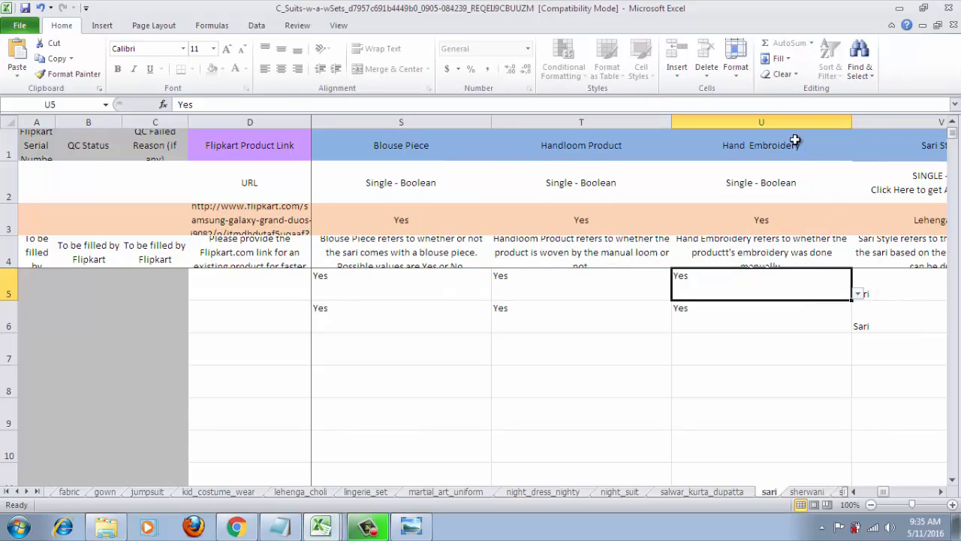
{"action": "left_click", "coordinate": [420, 535]}
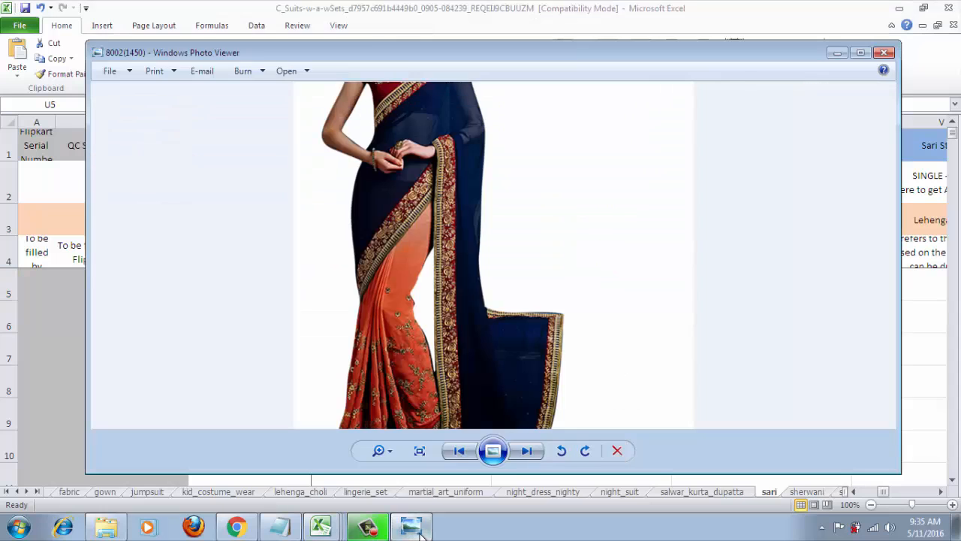
{"action": "scroll", "coordinate": [442, 368], "scroll_direction": "up", "scroll_amount": 2}
{"action": "scroll", "coordinate": [486, 358], "scroll_direction": "down", "scroll_amount": 1}
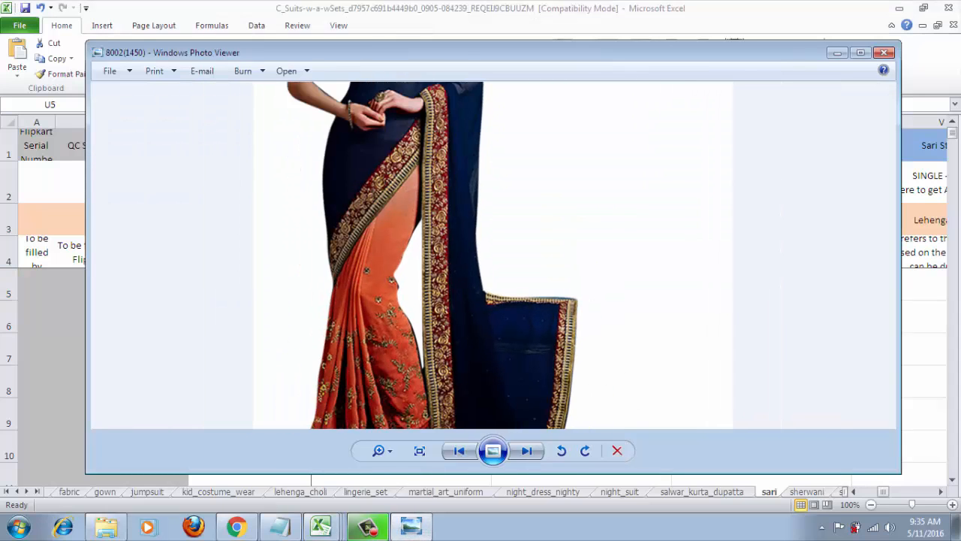
{"action": "left_click", "coordinate": [325, 529]}
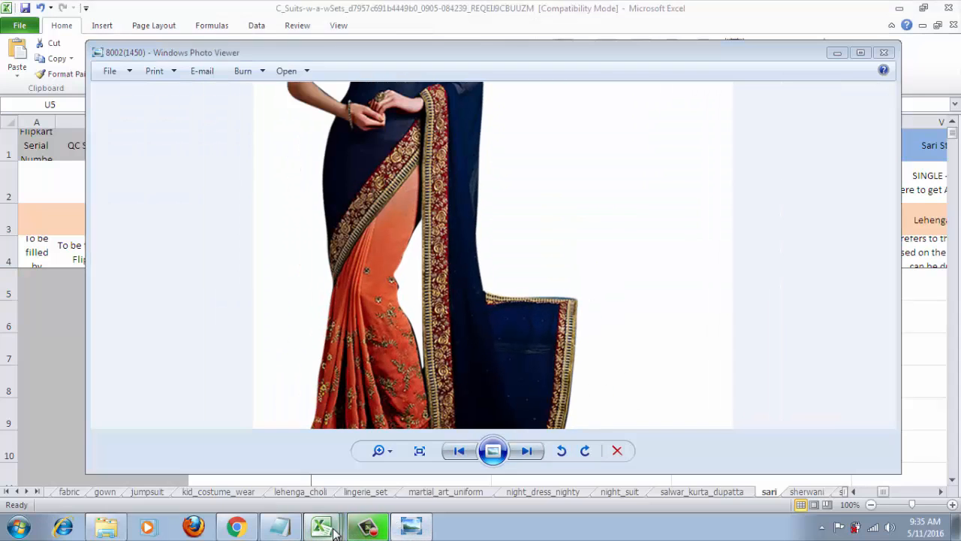
{"action": "left_click", "coordinate": [350, 492]}
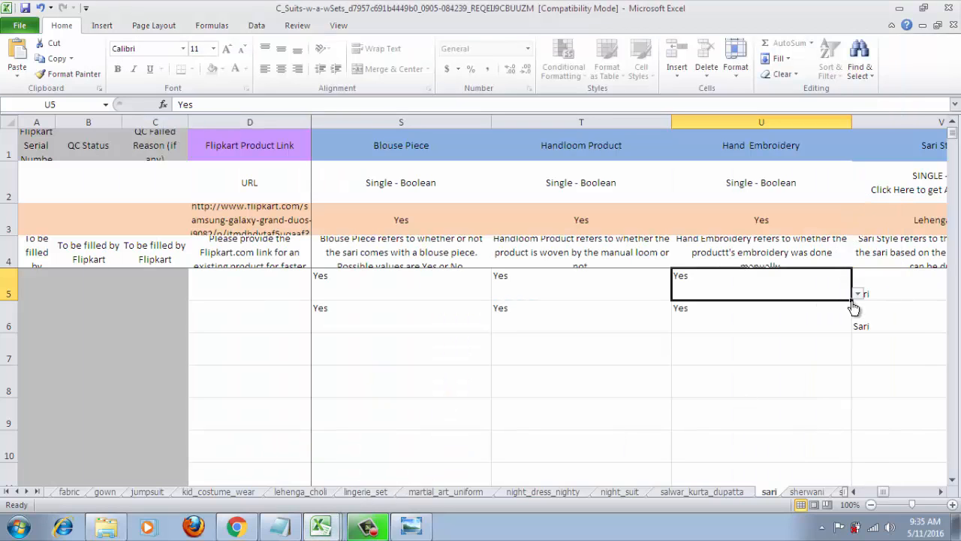
Review the first product's Sari Style entry in V5 and Blouse Fabric entry in W5.
{"action": "left_click", "coordinate": [876, 281]}
{"action": "key", "text": "Right"}
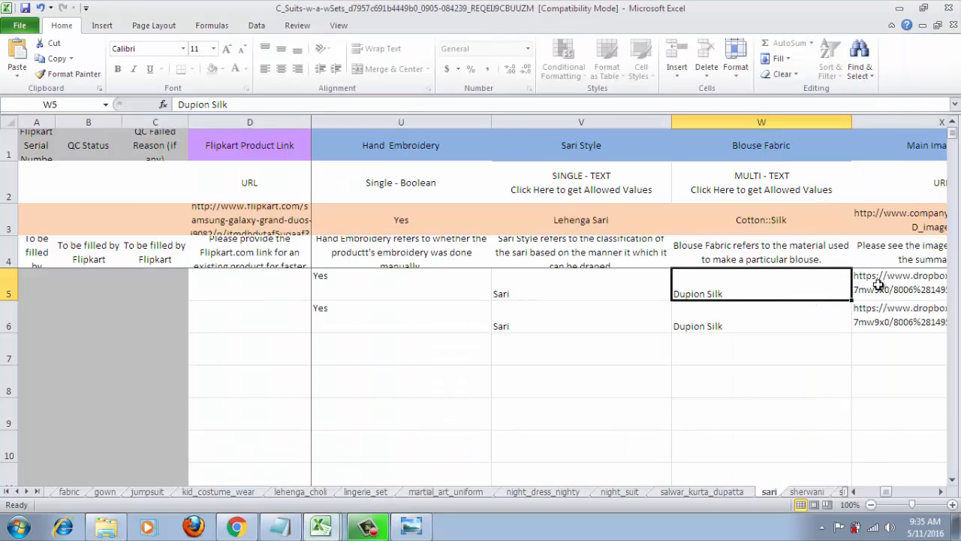
{"action": "left_click", "coordinate": [765, 145]}
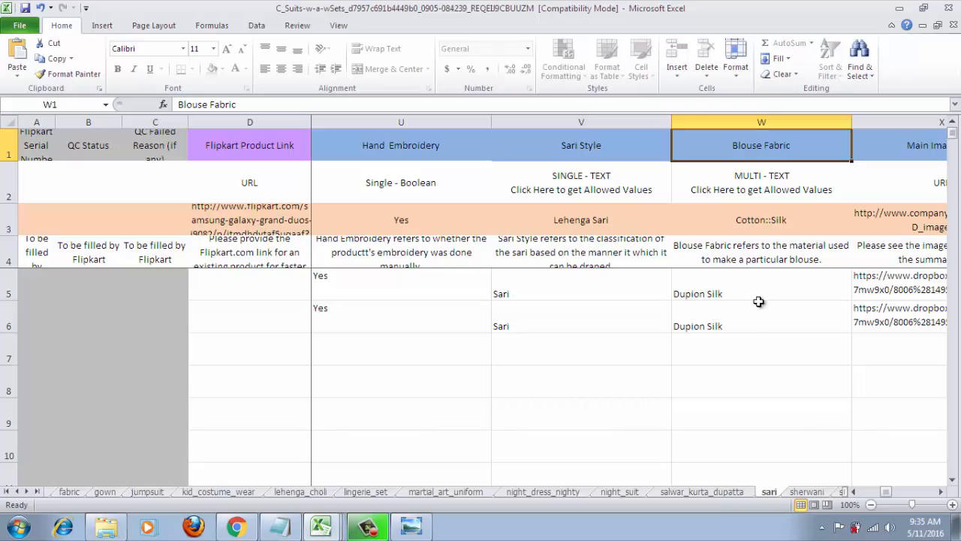
Check the Blouse Fabric entry in W5 against the blouse materials in F5 and F6 of the Heroine product information workbook.
{"action": "left_click", "coordinate": [330, 529]}
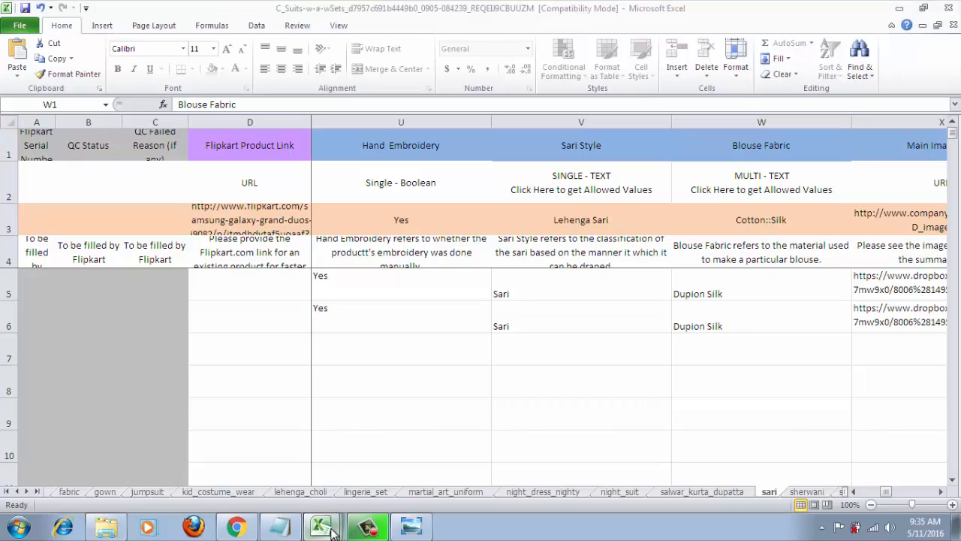
{"action": "left_click", "coordinate": [223, 472]}
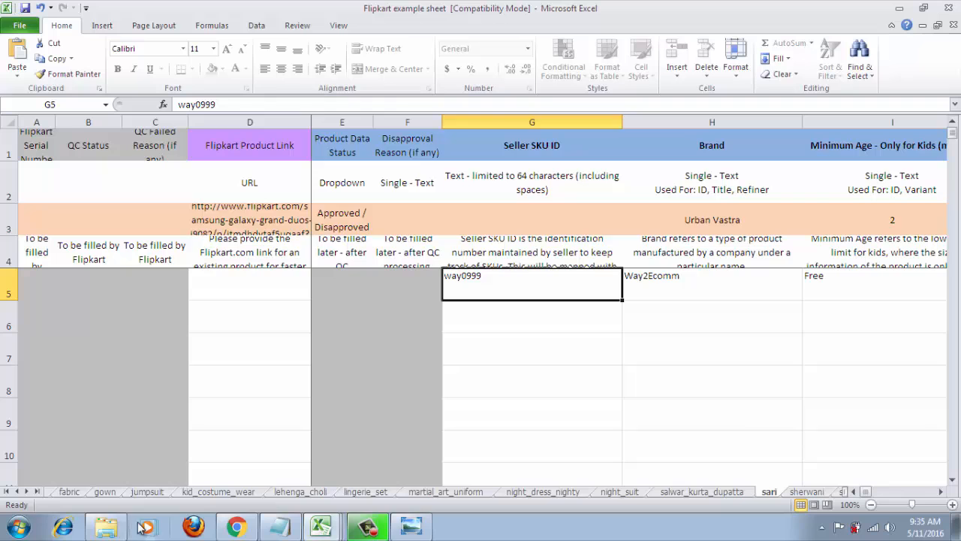
{"action": "left_click", "coordinate": [328, 529]}
{"action": "left_click", "coordinate": [221, 456]}
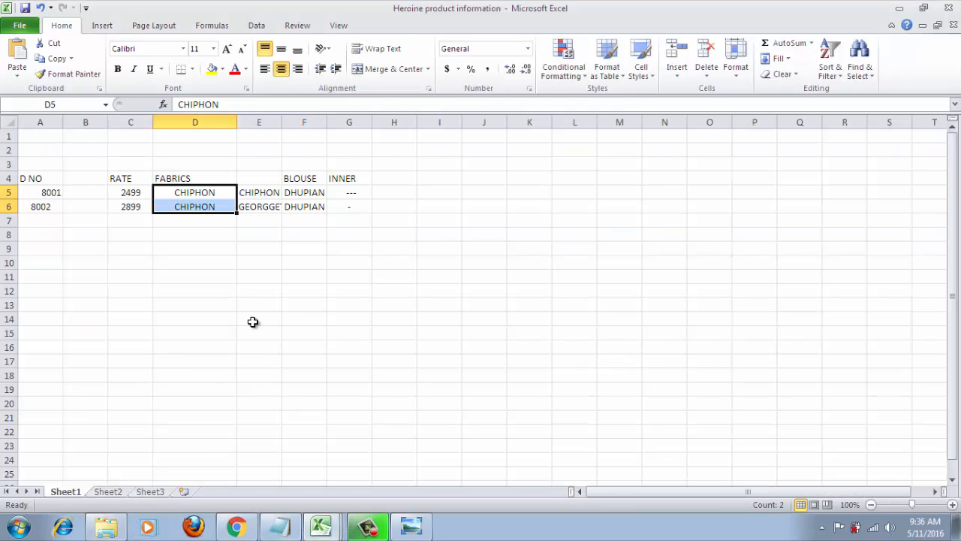
{"action": "left_click_drag", "start_coordinate": [299, 290], "coordinate": [298, 282]}
{"action": "left_click", "coordinate": [301, 178]}
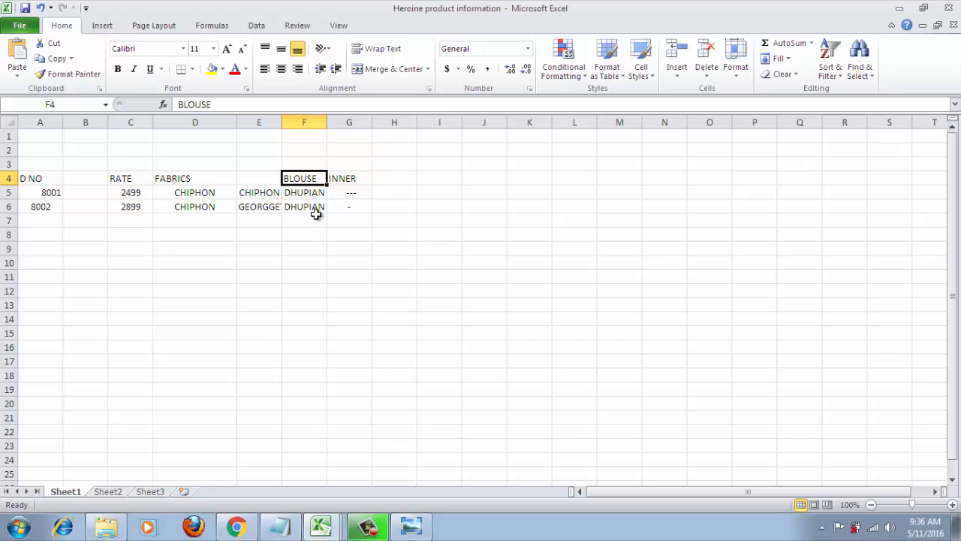
{"action": "left_click", "coordinate": [312, 194]}
{"action": "left_click", "coordinate": [312, 205]}
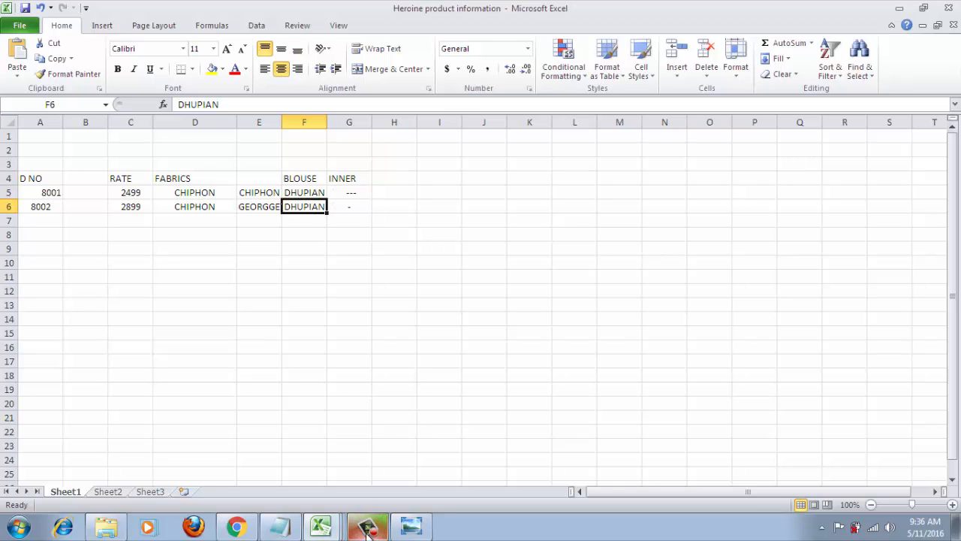
{"action": "left_click", "coordinate": [332, 497]}
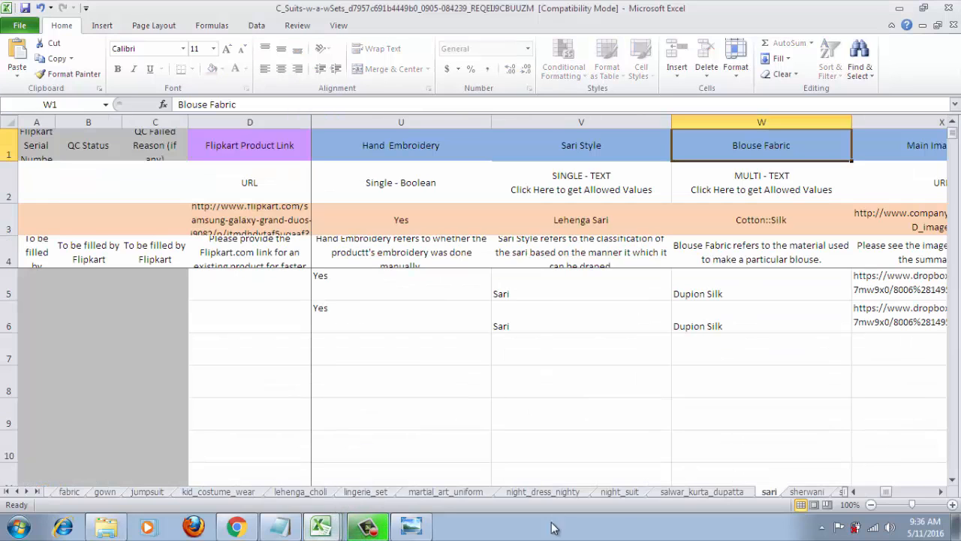
{"action": "left_click", "coordinate": [751, 294]}
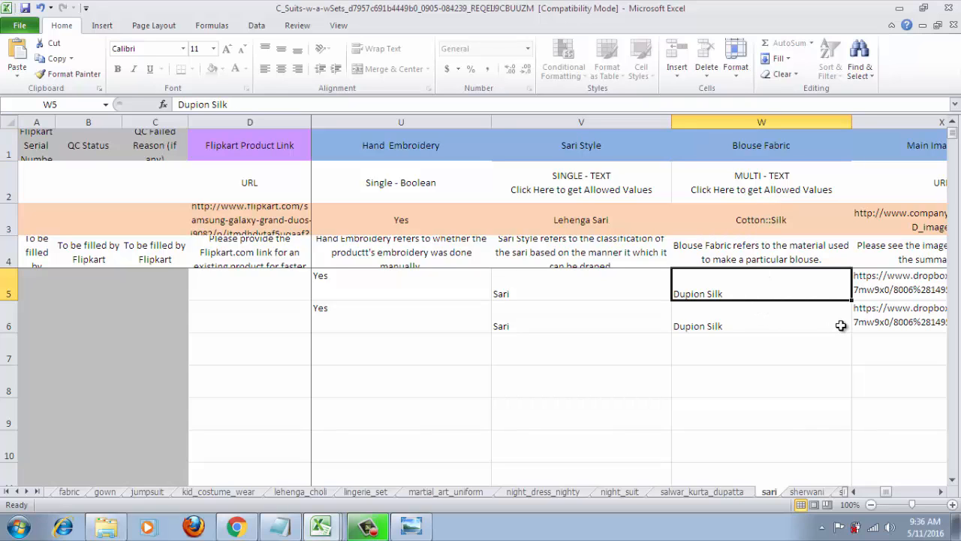
Review the Main Image URL entries in X5 and X6 alongside the saree image.
{"action": "key", "text": "Right"}
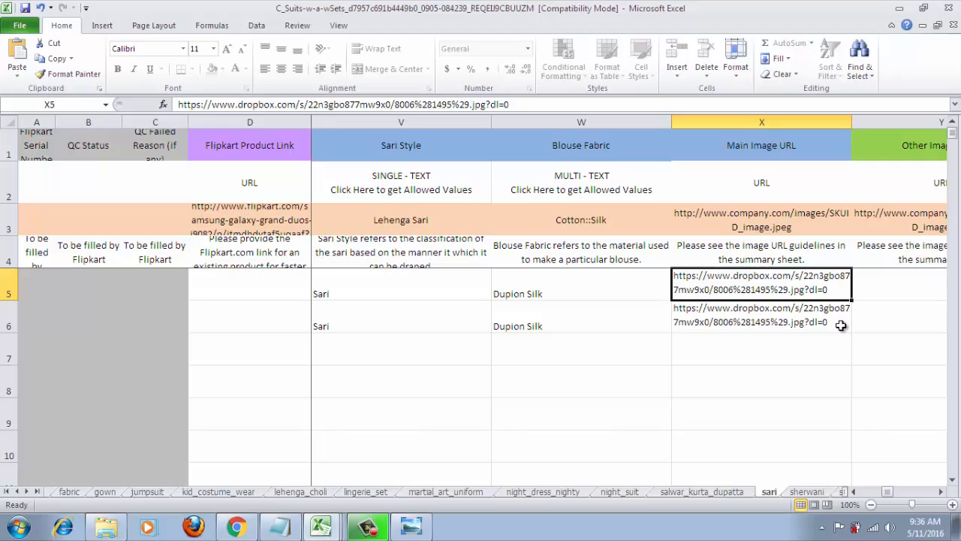
{"action": "left_click", "coordinate": [769, 149]}
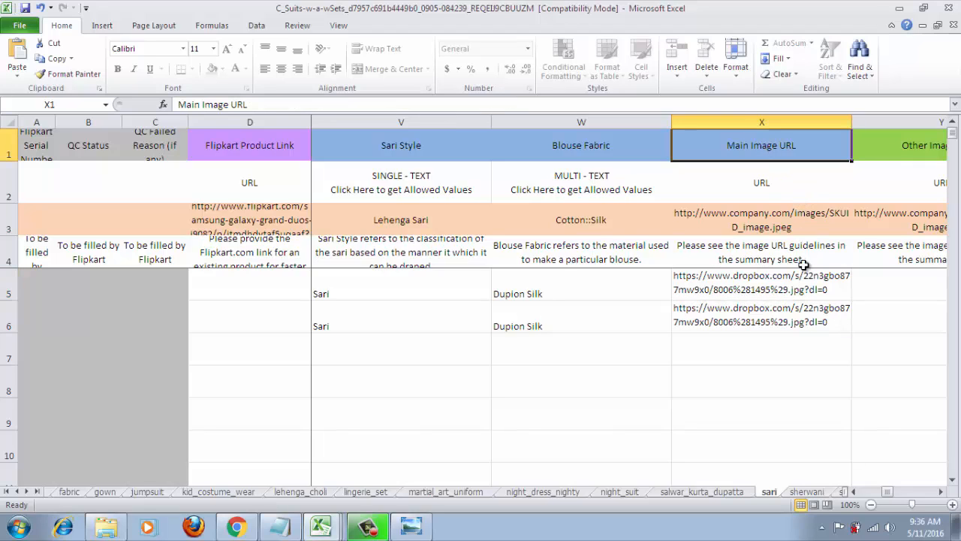
{"action": "left_click", "coordinate": [412, 526]}
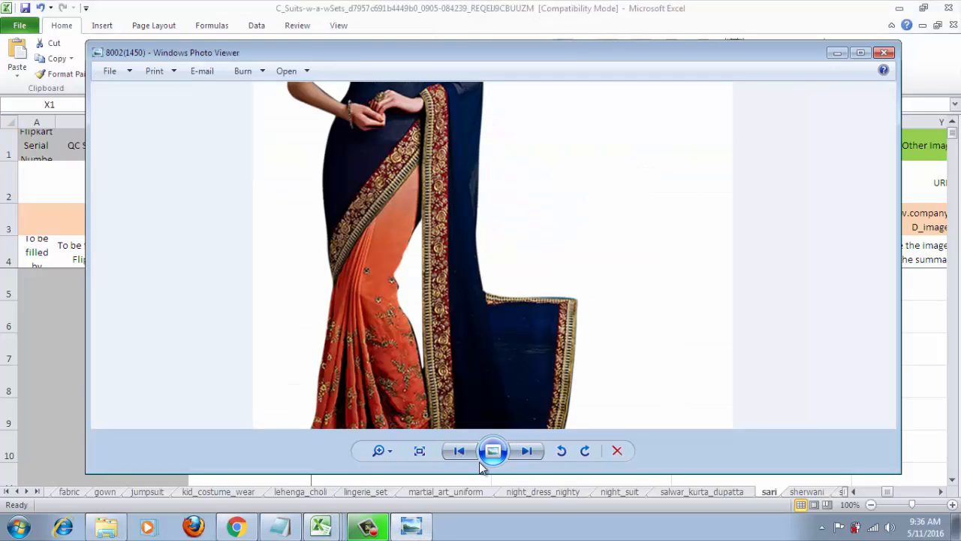
{"action": "left_click", "coordinate": [836, 54]}
{"action": "left_click", "coordinate": [779, 286]}
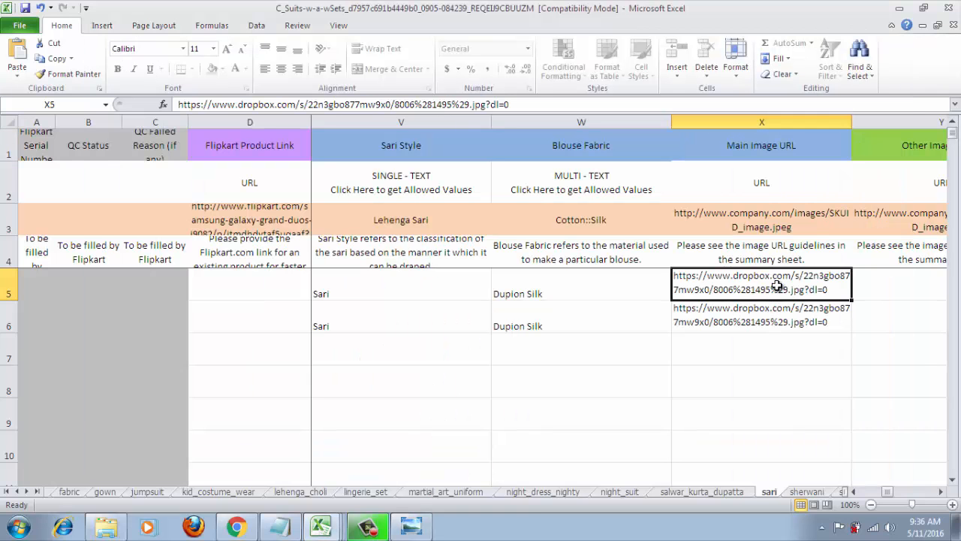
{"action": "left_click", "coordinate": [790, 321]}
{"action": "left_click", "coordinate": [805, 279]}
Look across the first product's optional attributes from Other Image URL 1 in Y5 to Occasion in AG5.
{"action": "key", "text": "Right"}
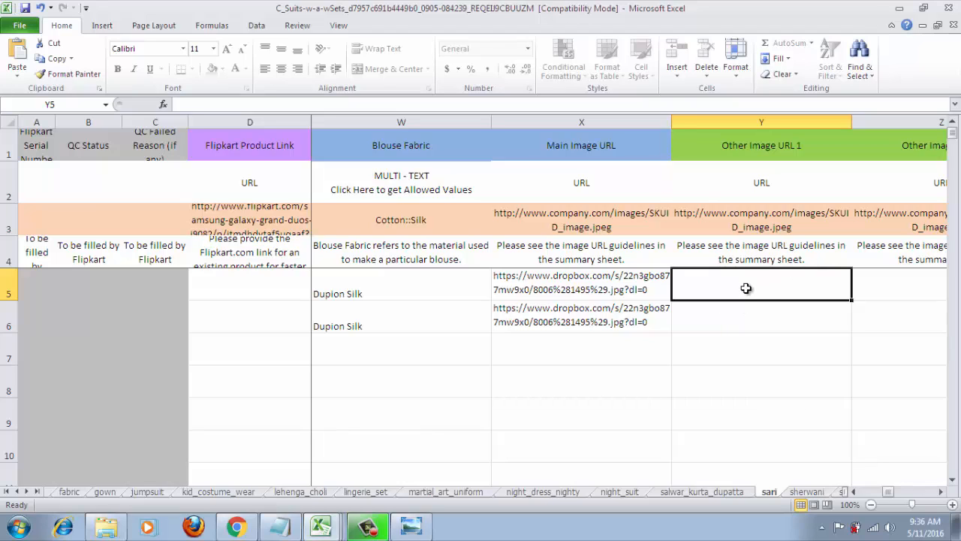
{"action": "key", "text": "Right"}
{"action": "key", "text": "Right"}
{"action": "key", "text": "Right"}
{"action": "key", "text": "Right"}
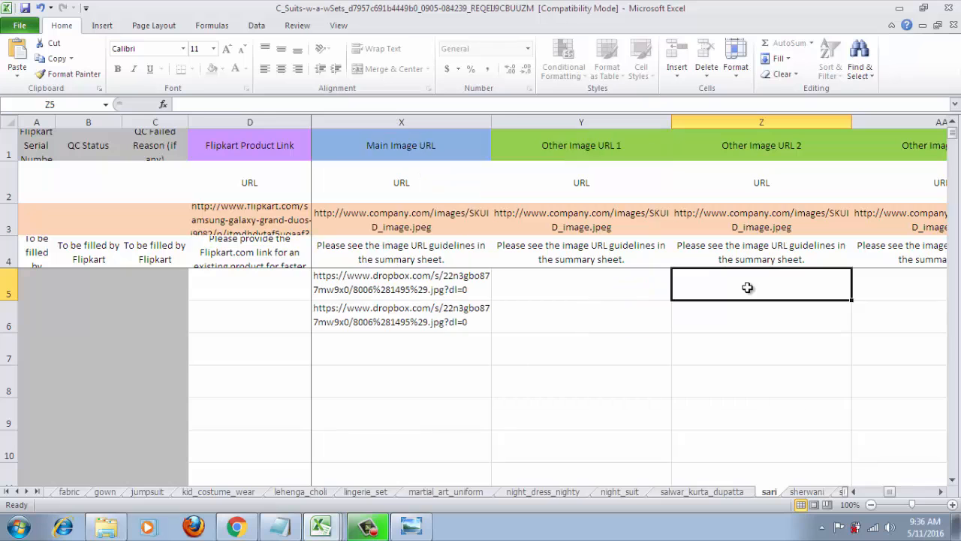
{"action": "key", "text": "Right"}
{"action": "key", "text": "Right"}
{"action": "key", "text": "Right"}
{"action": "key", "text": "Right"}
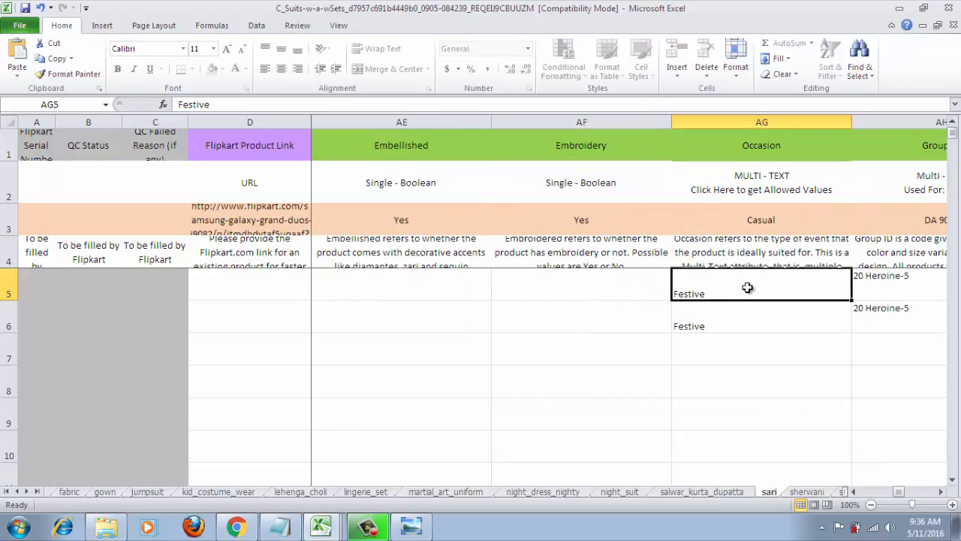
Check the Occasion entry in AG5 against the allowed sari Occasion values on the Index sheet.
{"action": "left_click", "coordinate": [792, 147]}
{"action": "left_click", "coordinate": [733, 288]}
{"action": "left_click", "coordinate": [773, 187]}
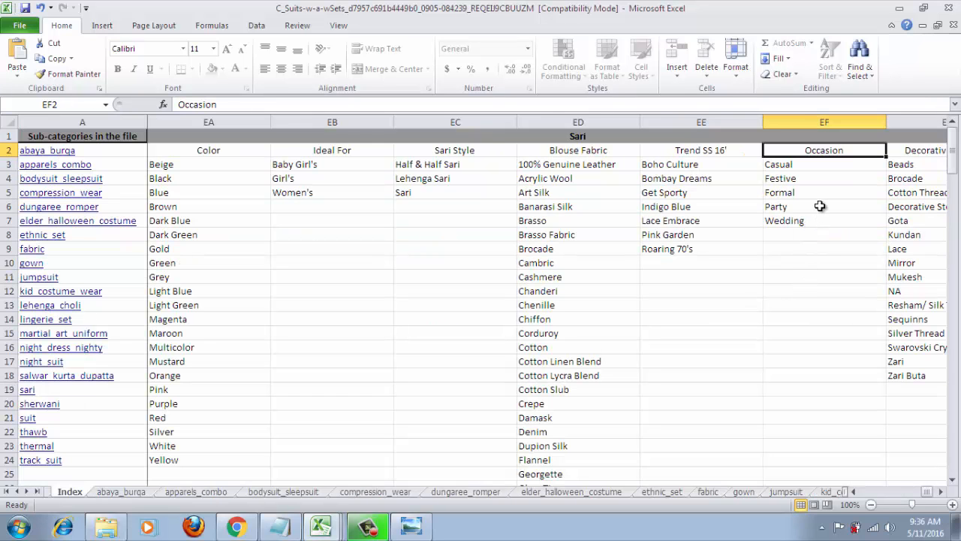
{"action": "left_click", "coordinate": [829, 154]}
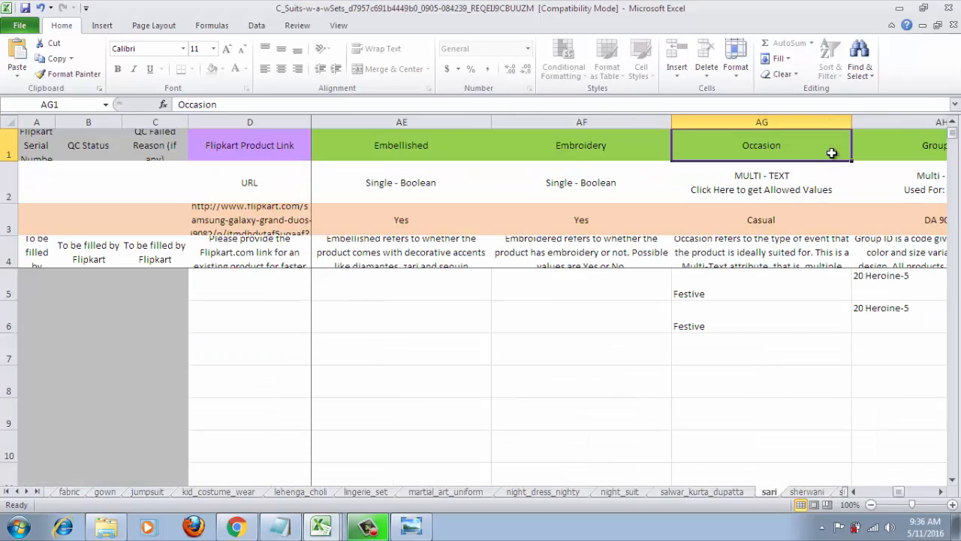
{"action": "left_click", "coordinate": [754, 293]}
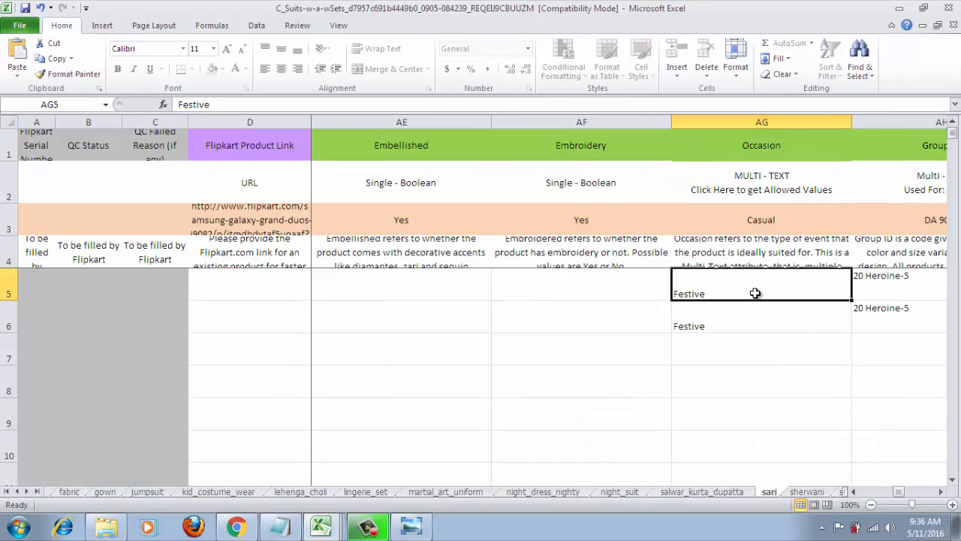
Review the Group ID in AH5 and copy the word Heroine from the Heroine Image Saree folder name in Way2ecomm Work.
{"action": "key", "text": "Right"}
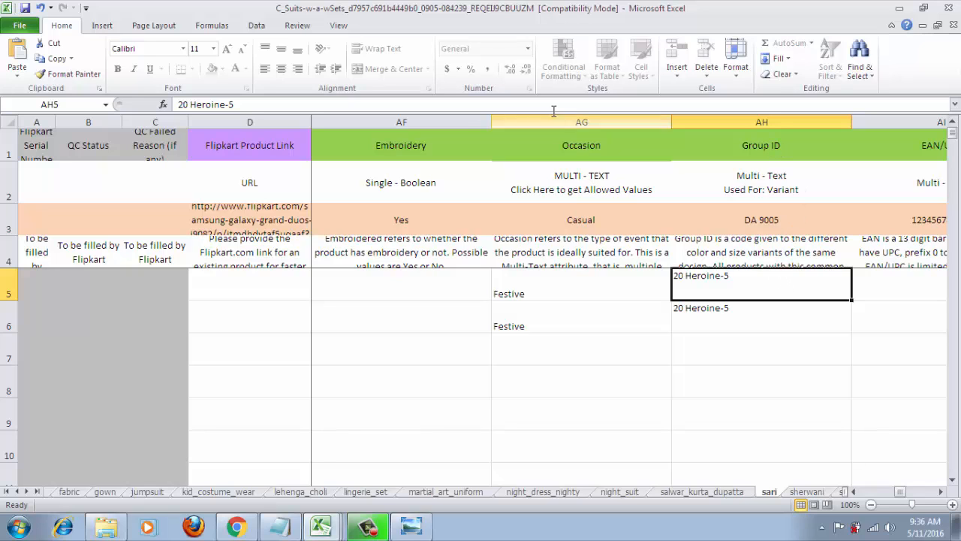
{"action": "left_click", "coordinate": [106, 527]}
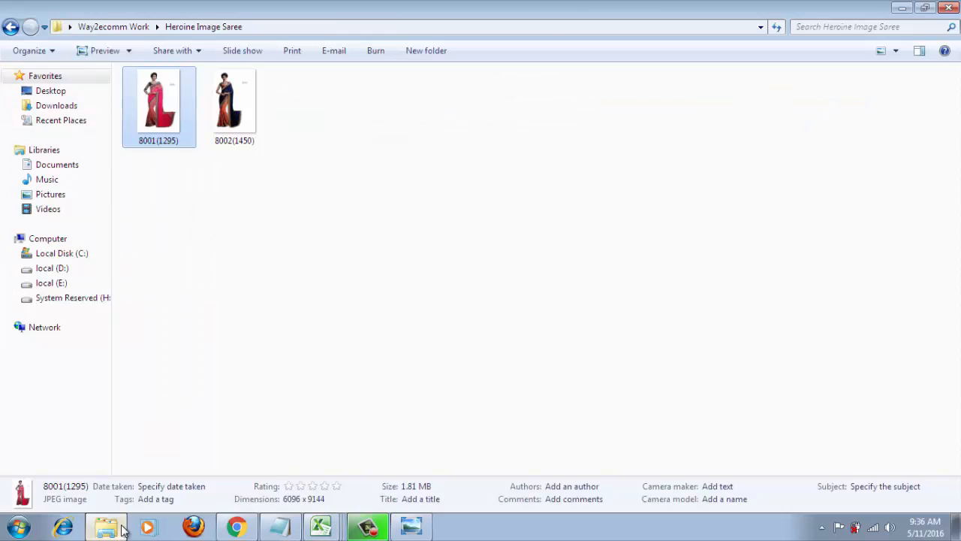
{"action": "key", "text": "BackSpace"}
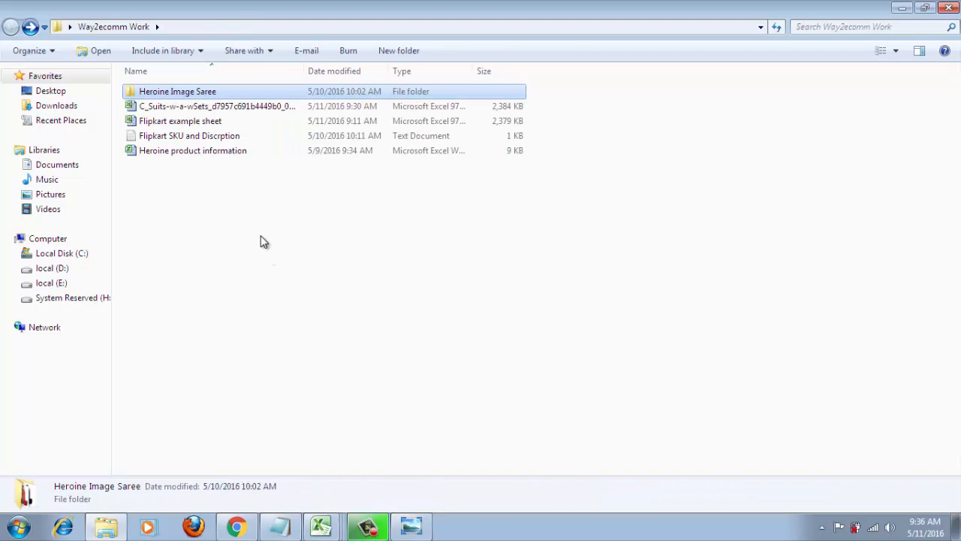
{"action": "key", "text": "F2"}
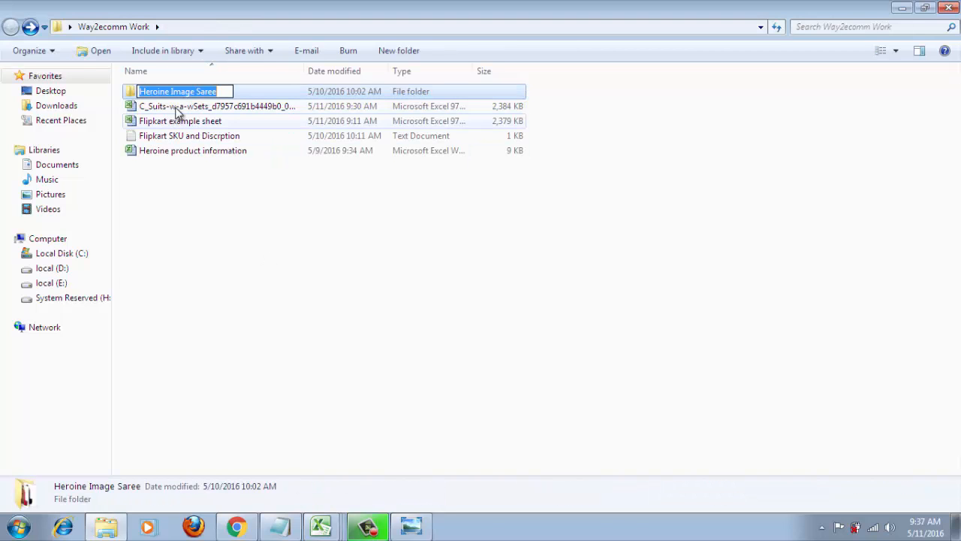
{"action": "left_click", "coordinate": [167, 91]}
{"action": "double_click", "coordinate": [167, 91]}
{"action": "key", "text": "ctrl+c"}
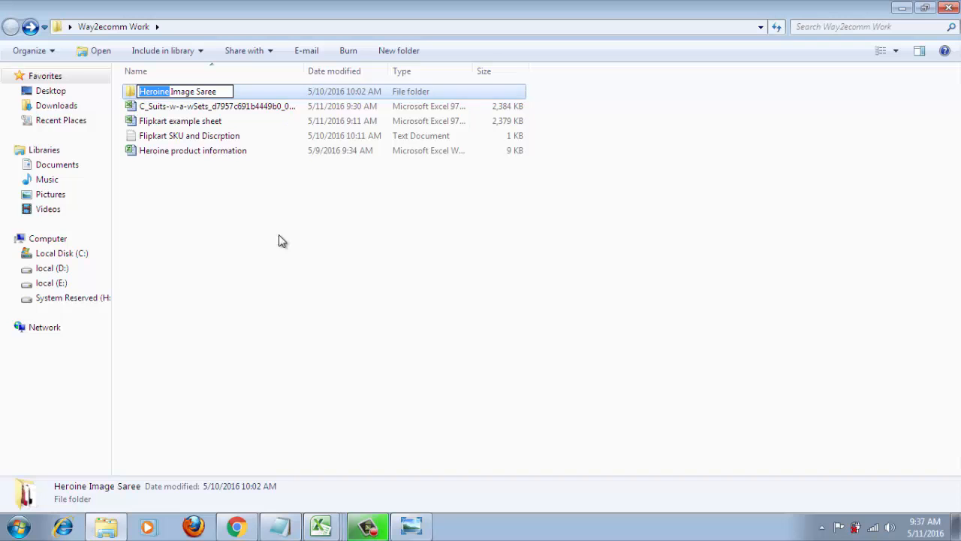
Return to the template workbook and set the Group ID of both products in AH5 and AH6 to Heroine.
{"action": "left_click", "coordinate": [321, 526]}
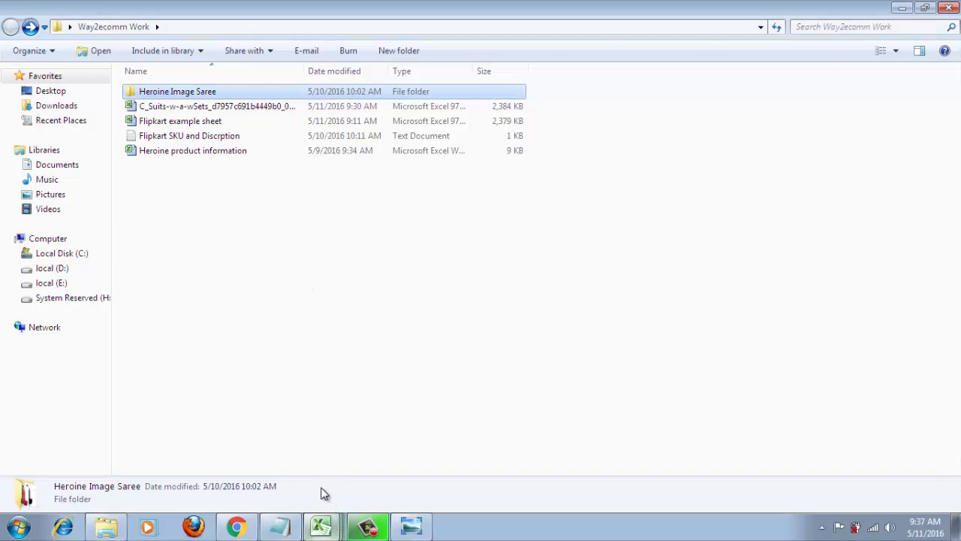
{"action": "key", "text": "ctrl+v"}
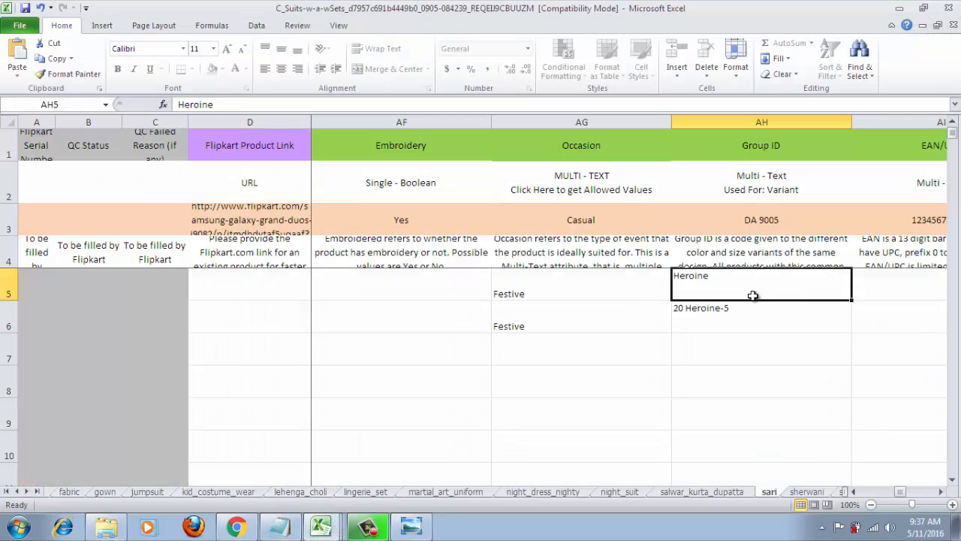
{"action": "left_click", "coordinate": [750, 308]}
{"action": "key", "text": "ctrl+v"}
{"action": "left_click", "coordinate": [756, 280]}
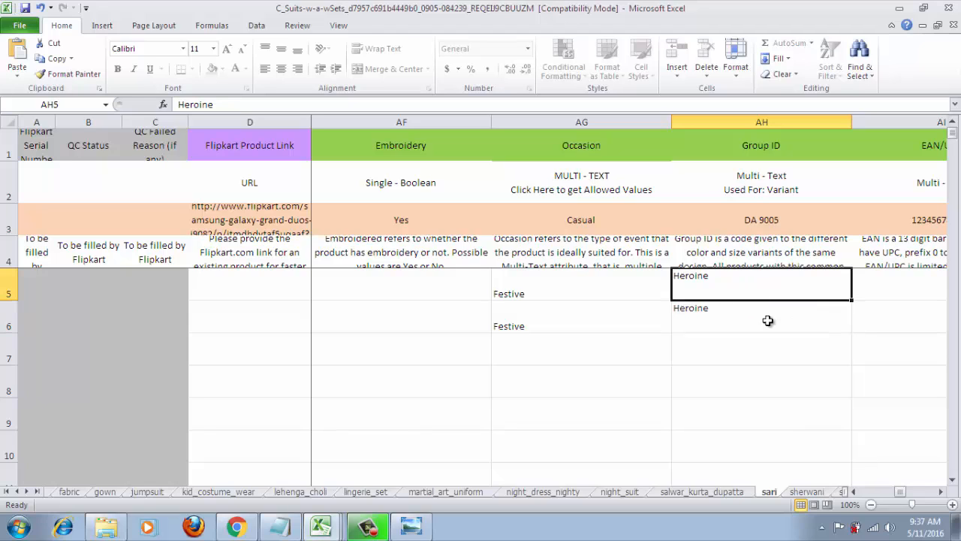
{"action": "left_click_drag", "start_coordinate": [741, 283], "coordinate": [754, 309]}
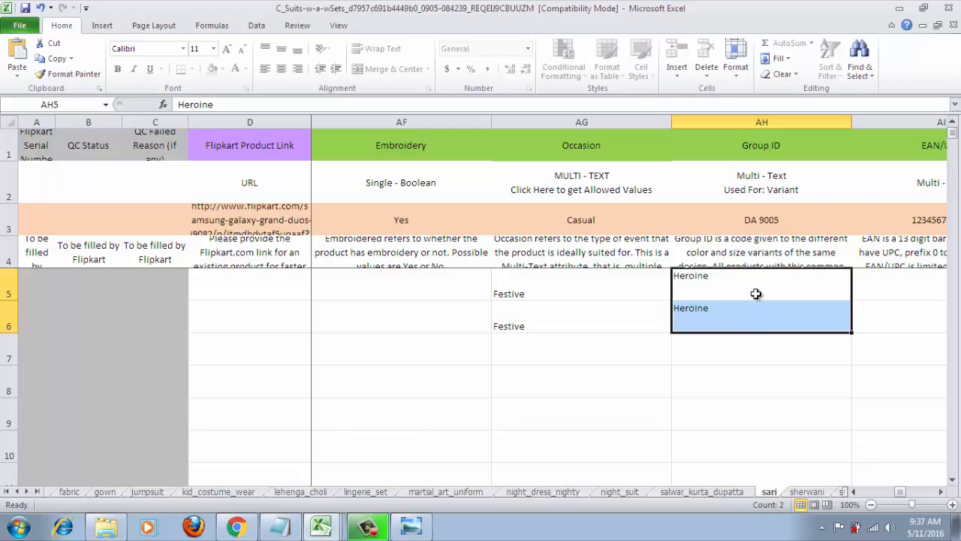
{"action": "left_click", "coordinate": [763, 279]}
{"action": "key", "text": "Right"}
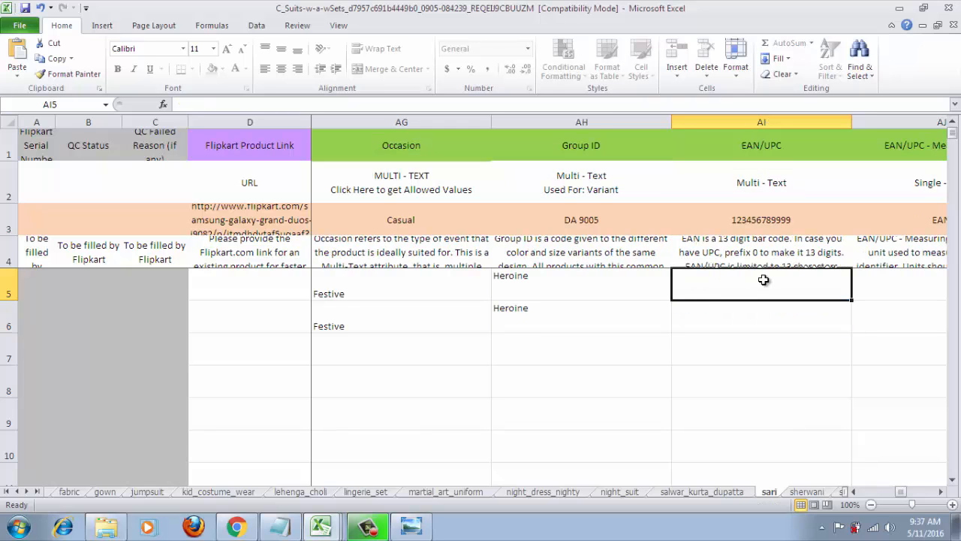
Review the first product's optional attributes from EAN/UPC in AI5 through Fabric Care in AK5 to Sales Package in AN5.
{"action": "key", "text": "Right"}
{"action": "key", "text": "Right"}
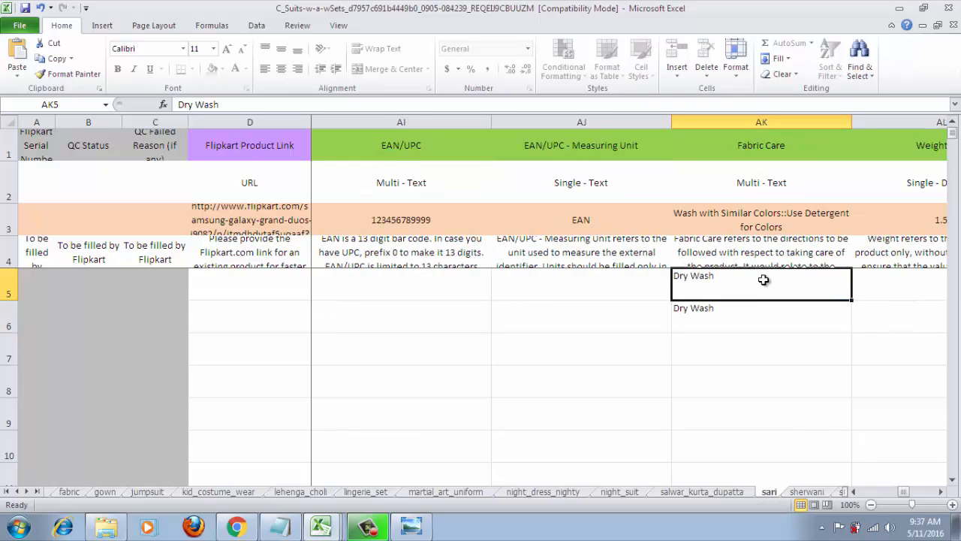
{"action": "left_click", "coordinate": [770, 137]}
{"action": "left_click", "coordinate": [789, 283]}
{"action": "left_click", "coordinate": [769, 178]}
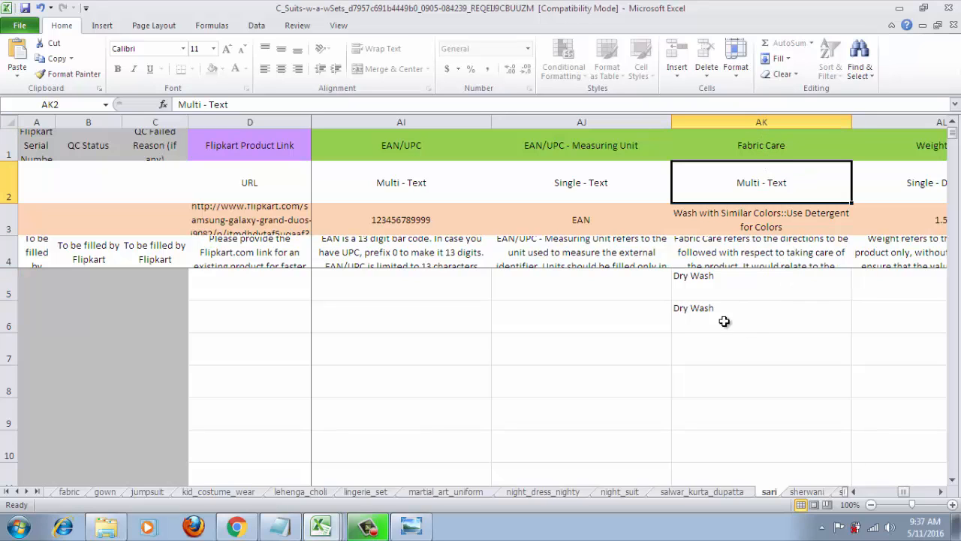
{"action": "left_click", "coordinate": [733, 290]}
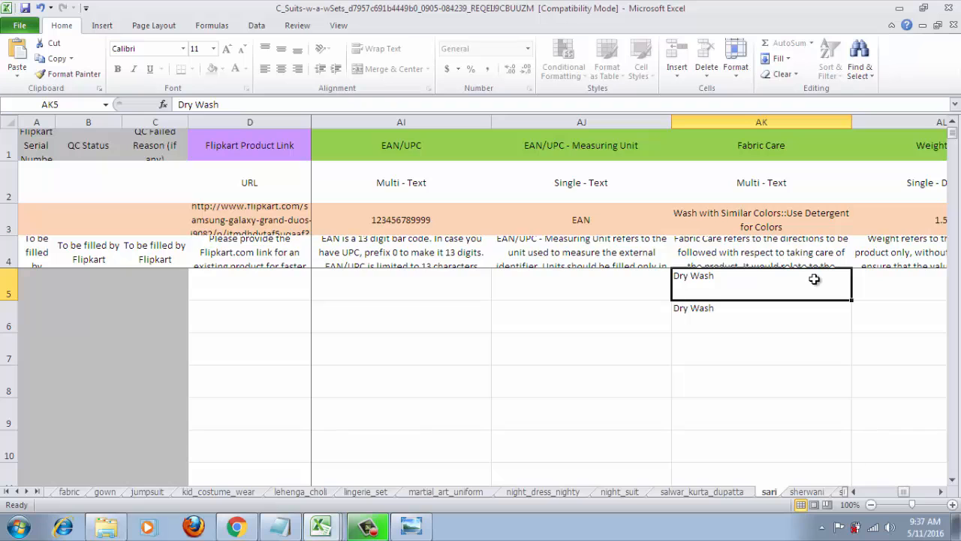
{"action": "key", "text": "Right"}
{"action": "key", "text": "Right"}
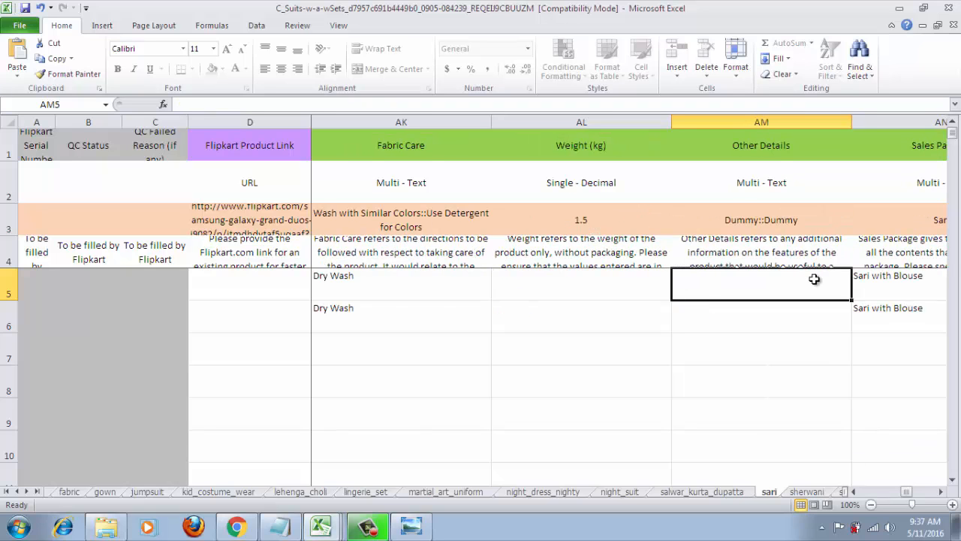
{"action": "key", "text": "Right"}
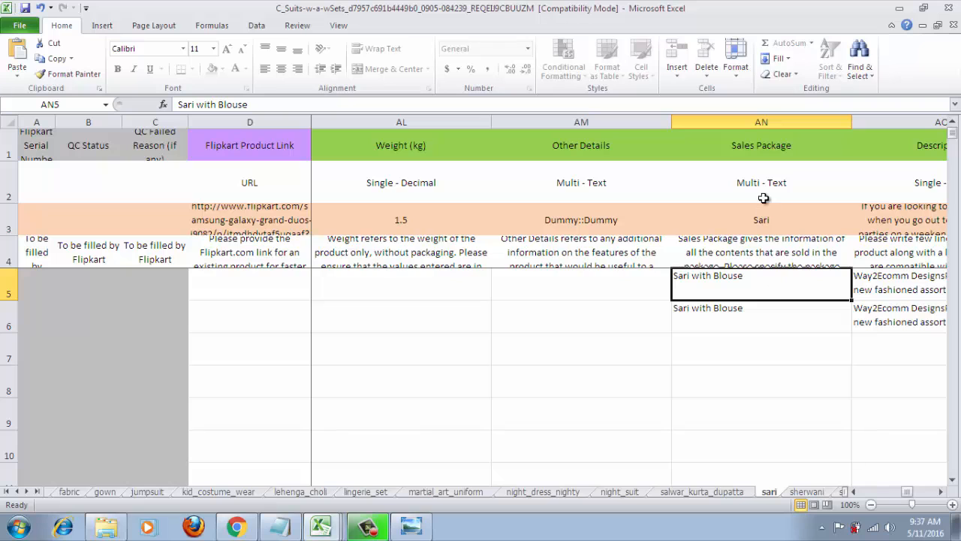
Compare the Description entries in AO5 and AO6 with the description text in the Flipkart SKU and Discrption note.
{"action": "key", "text": "Right"}
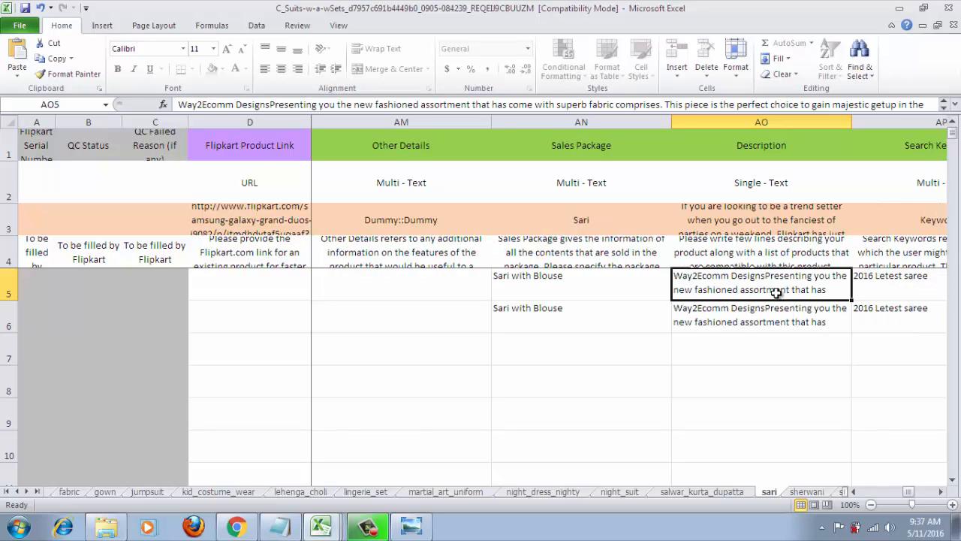
{"action": "left_click", "coordinate": [766, 150]}
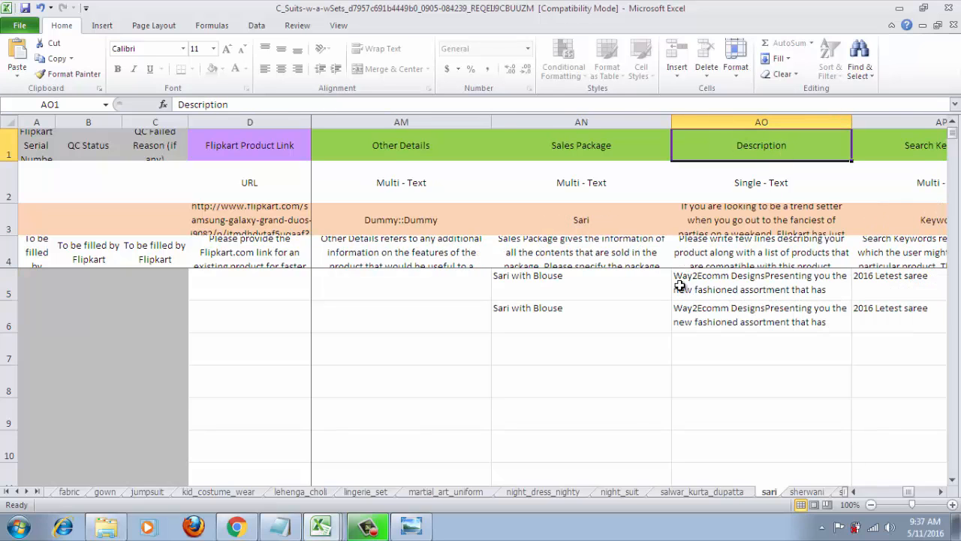
{"action": "left_click", "coordinate": [281, 527]}
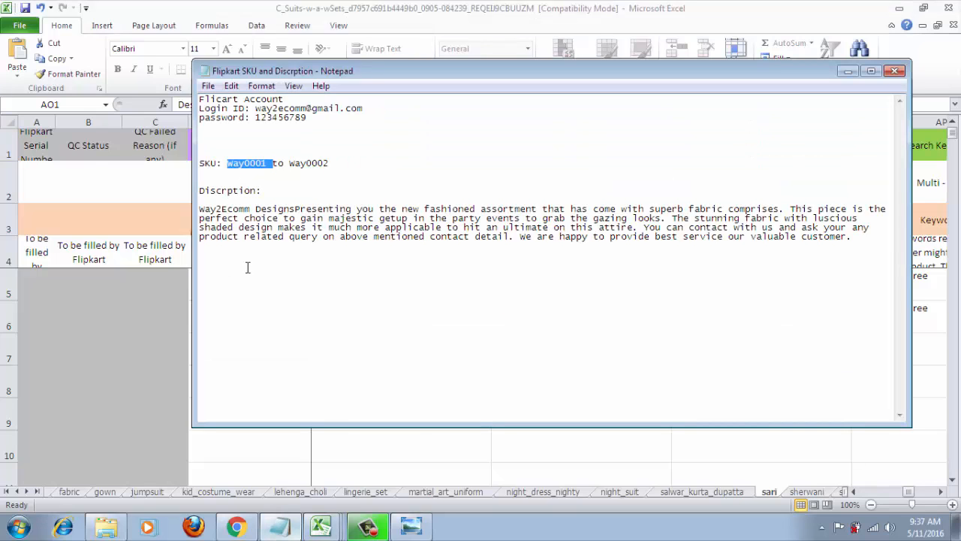
{"action": "left_click_drag", "start_coordinate": [861, 250], "coordinate": [216, 198]}
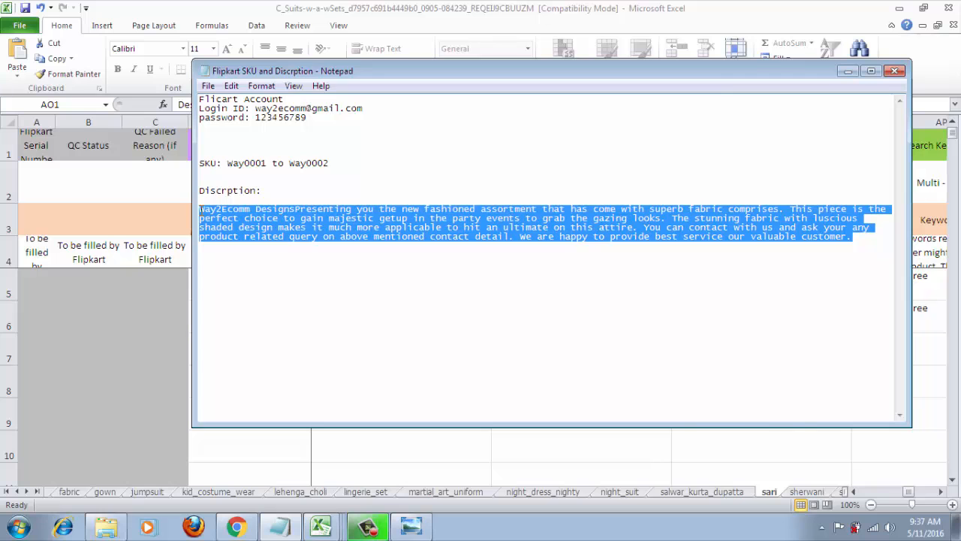
{"action": "left_click", "coordinate": [847, 72]}
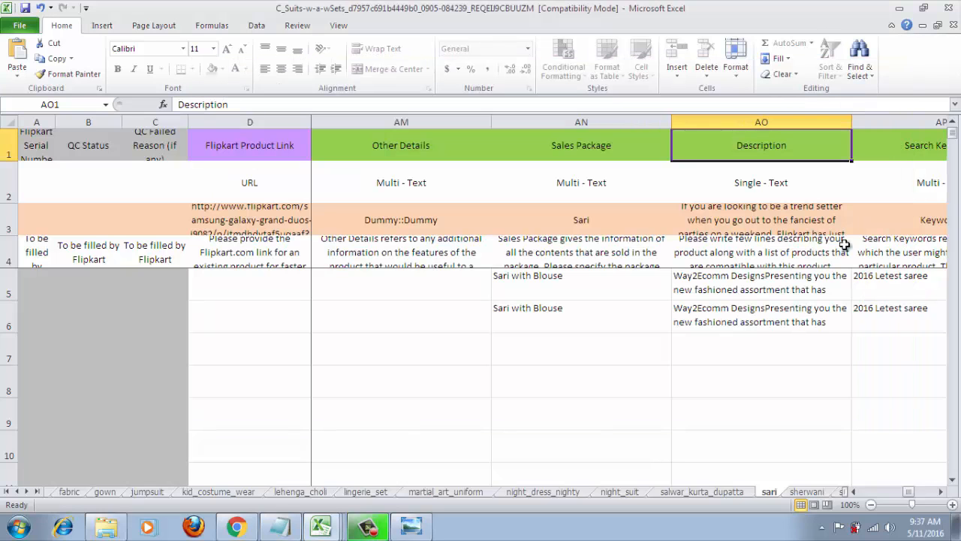
{"action": "left_click", "coordinate": [767, 289]}
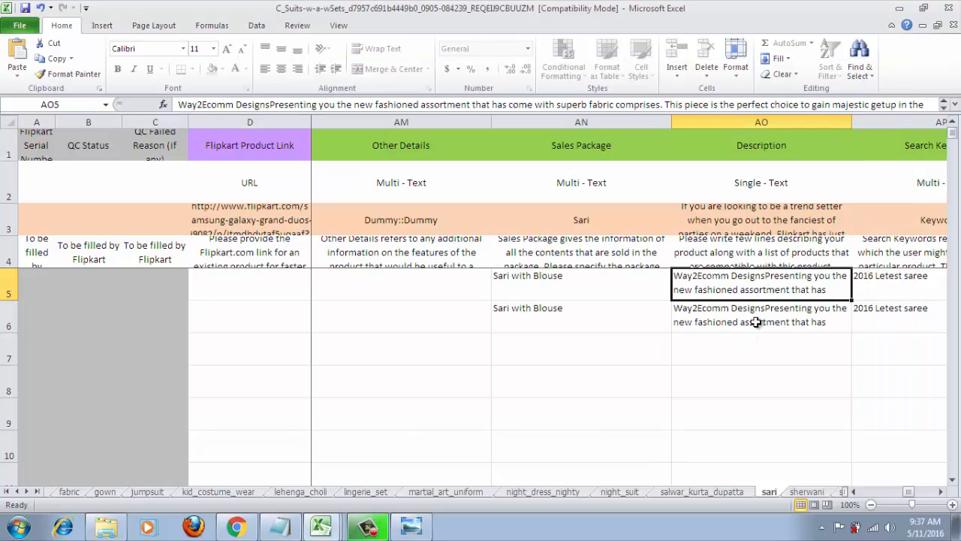
{"action": "left_click", "coordinate": [758, 321]}
{"action": "right_click", "coordinate": [762, 323]}
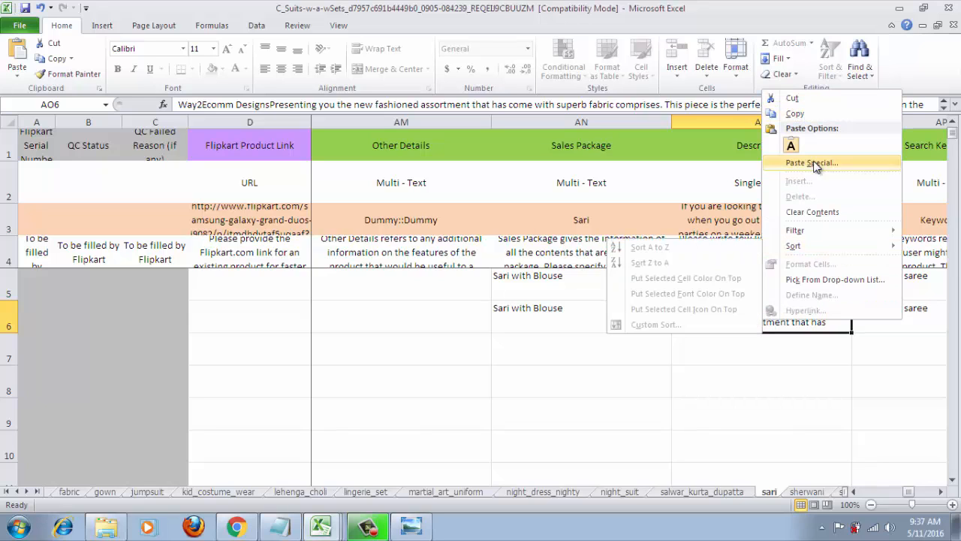
{"action": "left_click", "coordinate": [728, 324]}
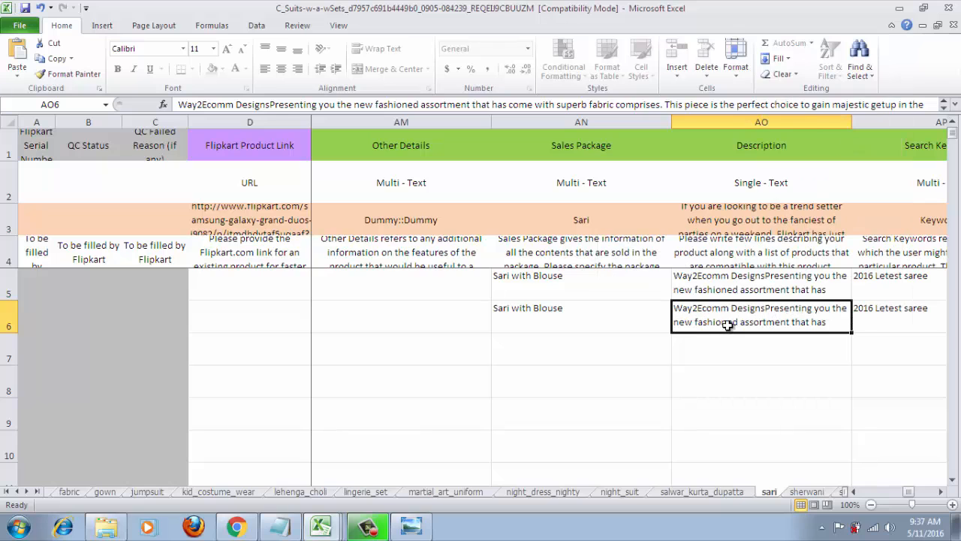
{"action": "left_click", "coordinate": [802, 280]}
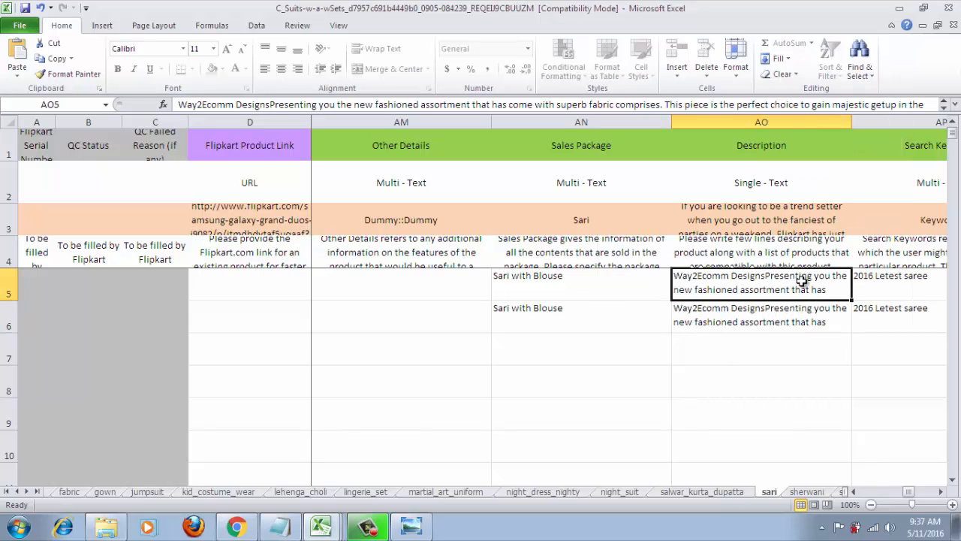
Check the first product's Search Keywords entry in AP5 against its column heading.
{"action": "key", "text": "Right"}
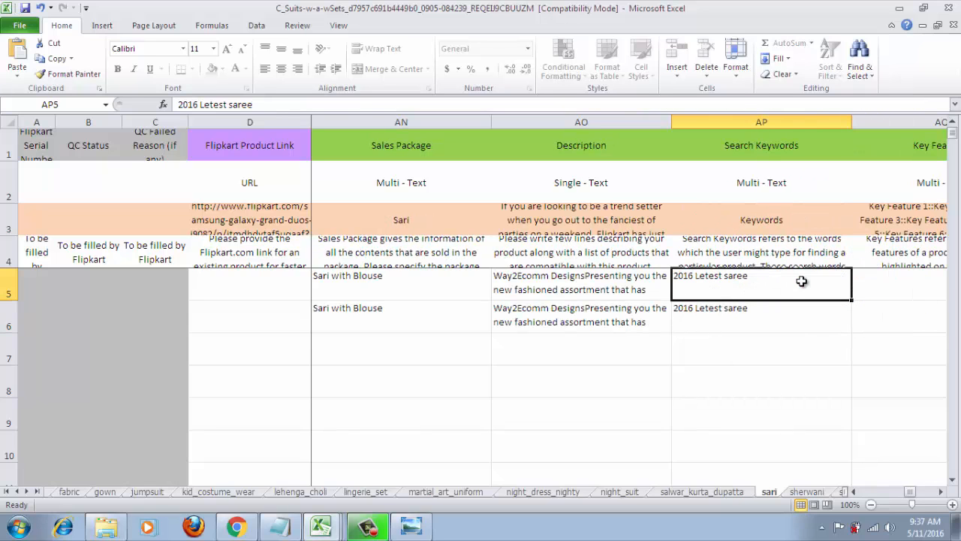
{"action": "left_click", "coordinate": [758, 145]}
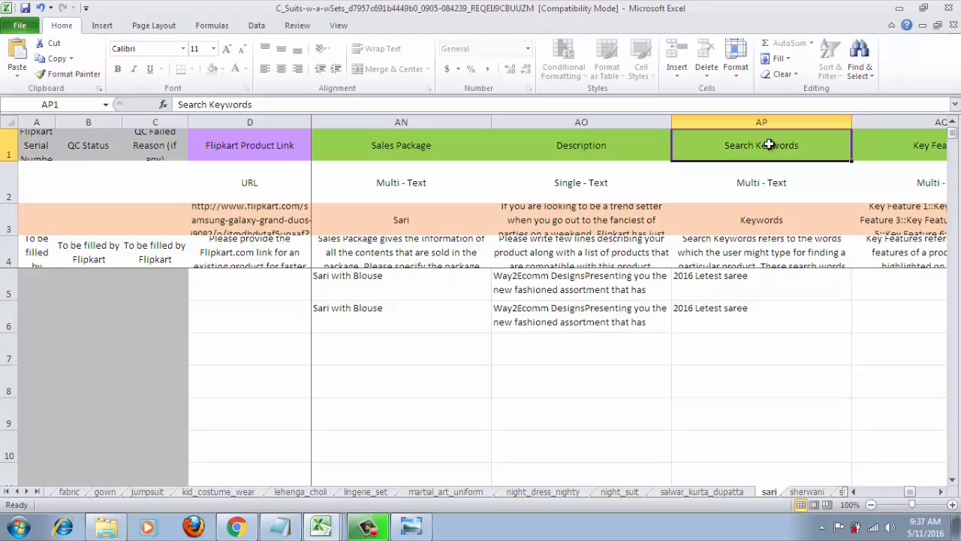
{"action": "left_click", "coordinate": [771, 285]}
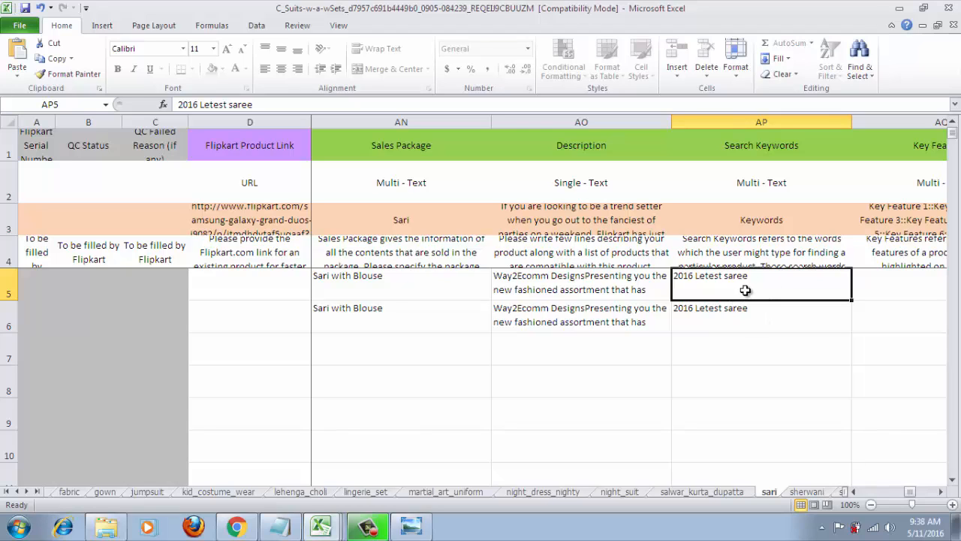
Look across the first product's remaining optional attributes, from Key Features through the warranty columns to Secondary Color in BE5.
{"action": "key", "text": "Right"}
{"action": "key", "text": "Right"}
{"action": "key", "text": "Right"}
{"action": "key", "text": "Right"}
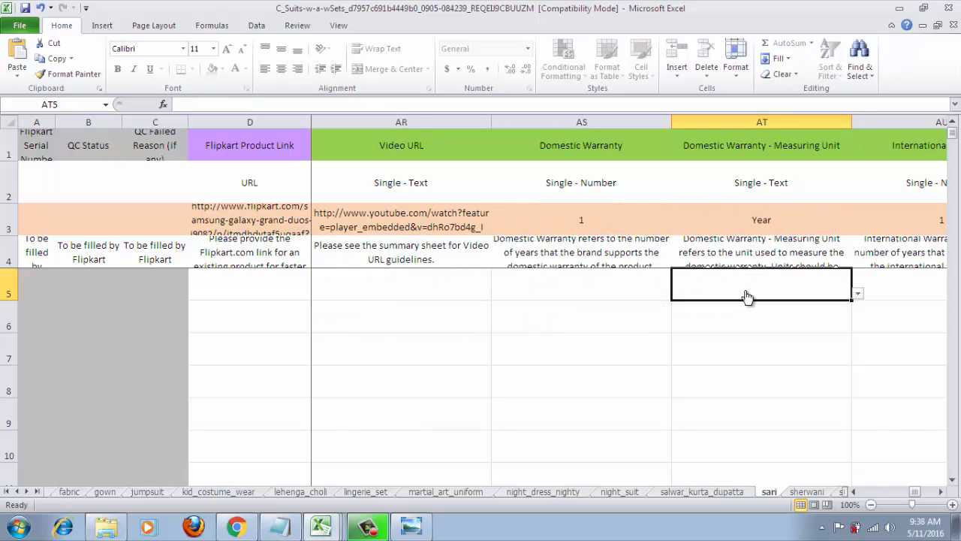
{"action": "key", "text": "Right"}
{"action": "key", "text": "Right"}
{"action": "key", "text": "Right"}
{"action": "key", "text": "Right"}
{"action": "key", "text": "Right"}
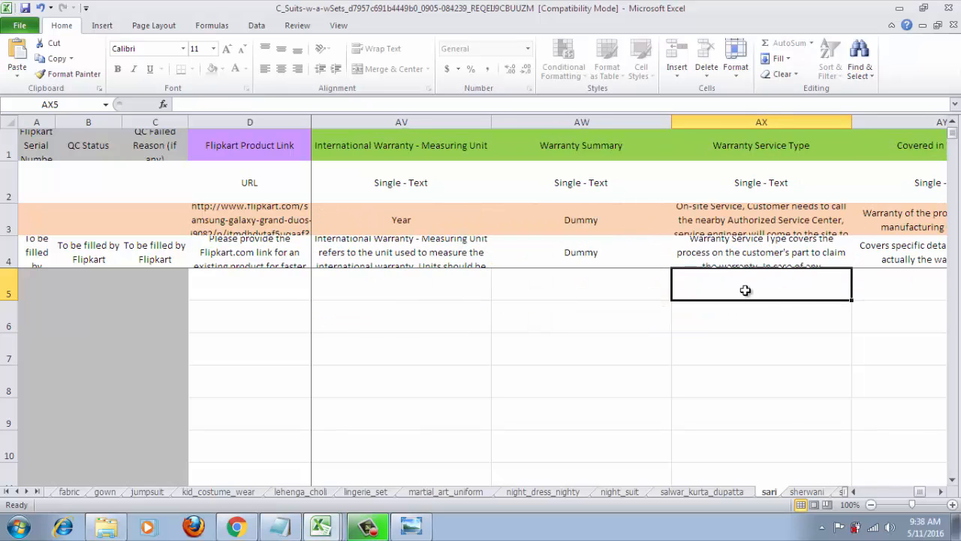
{"action": "key", "text": "Right"}
{"action": "key", "text": "Right"}
{"action": "key", "text": "Right"}
{"action": "key", "text": "Right"}
{"action": "key", "text": "Right"}
{"action": "key", "text": "Right"}
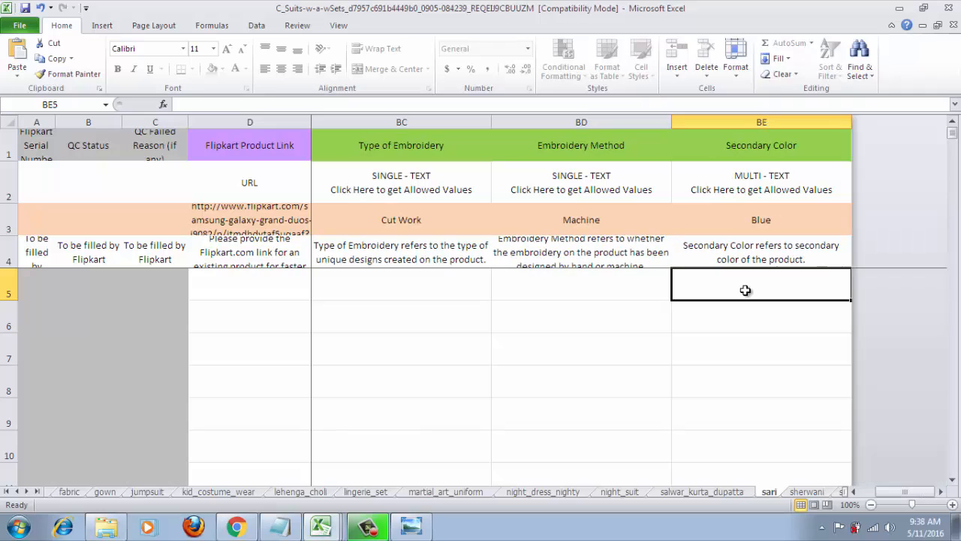
{"action": "key", "text": "Left"}
{"action": "key", "text": "Right"}
Close the filled template workbook and the Flipkart example sheet, discarding the changes to the example sheet.
{"action": "left_click", "coordinate": [955, 9]}
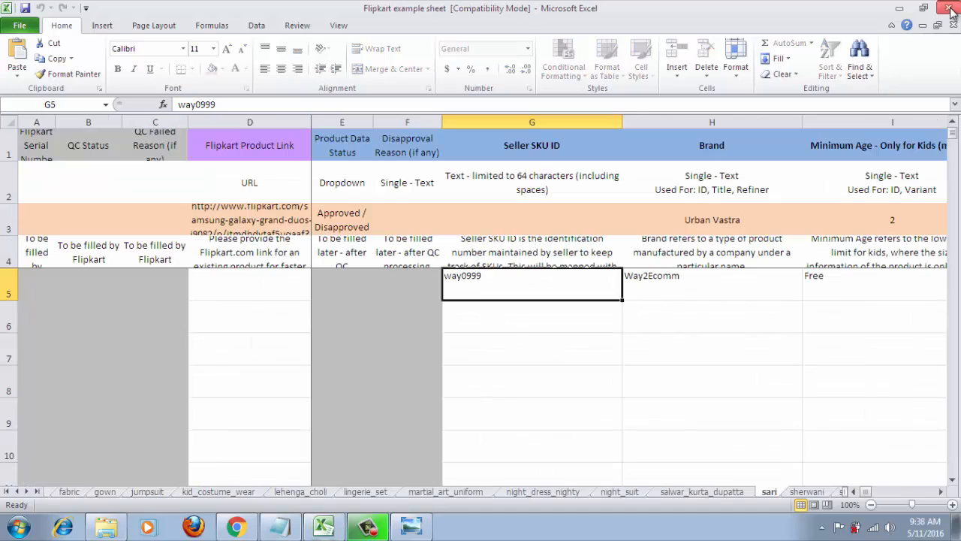
{"action": "left_click", "coordinate": [955, 12]}
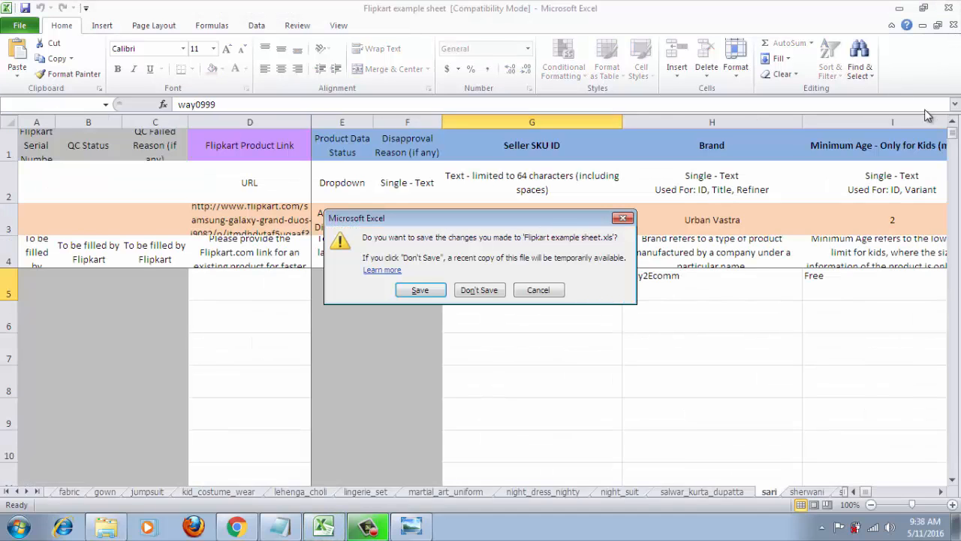
{"action": "left_click", "coordinate": [490, 294]}
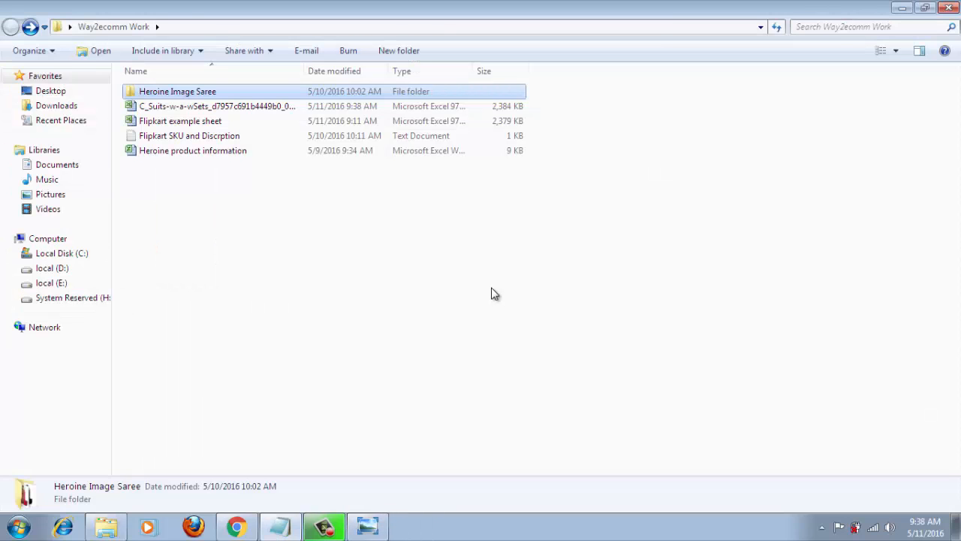
{"action": "left_click", "coordinate": [428, 307]}
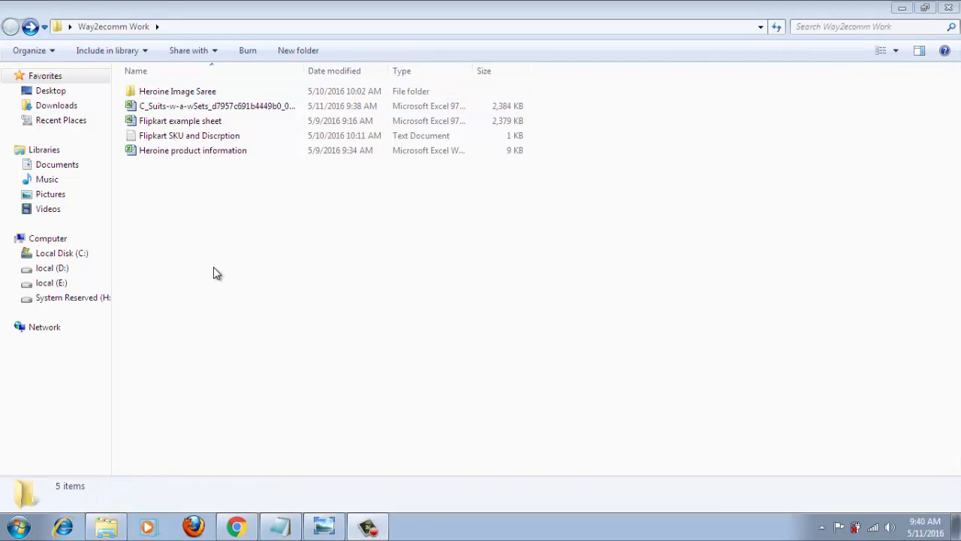
Check the login details in the Flipkart SKU and Discrption note, then log in to Flipkart Seller Hub in Chrome with the account username and password.
{"action": "left_click", "coordinate": [264, 106]}
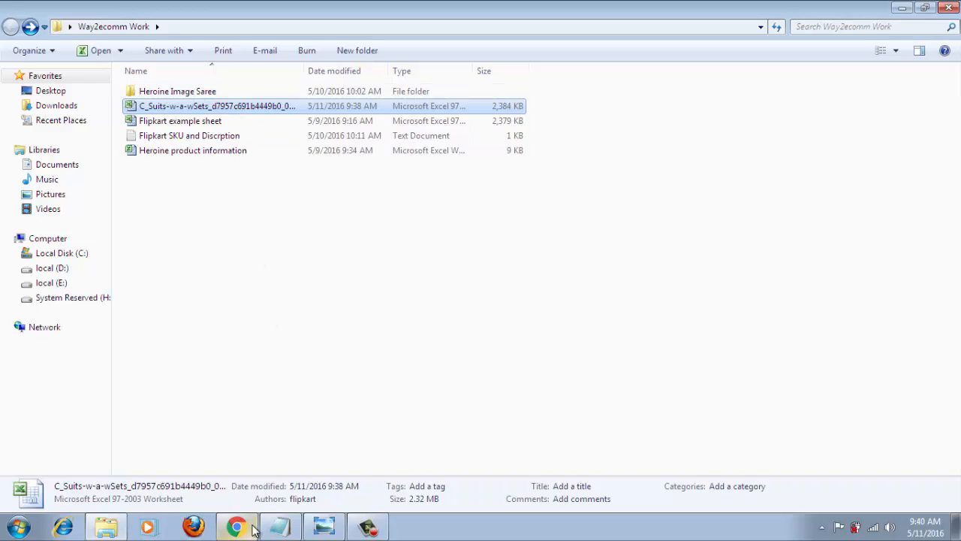
{"action": "left_click", "coordinate": [278, 528]}
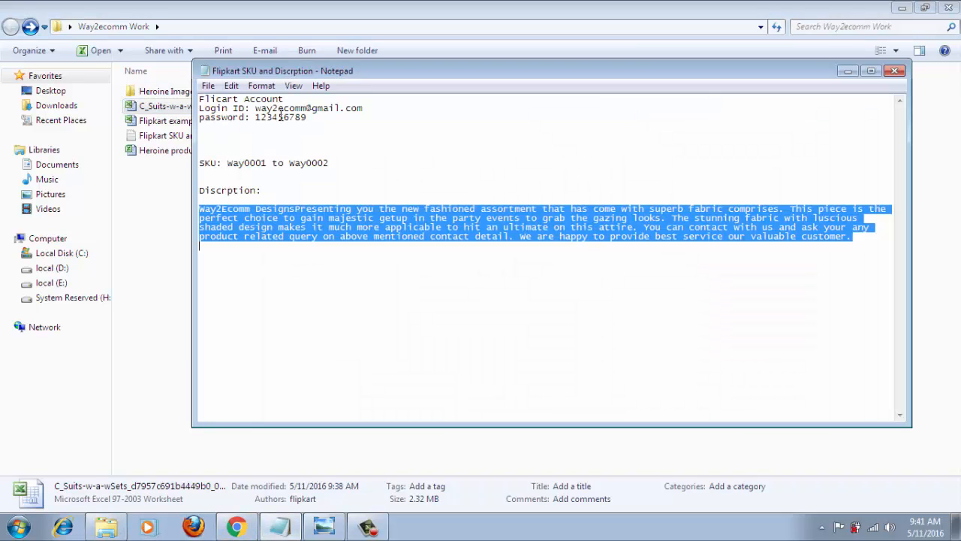
{"action": "left_click", "coordinate": [237, 526]}
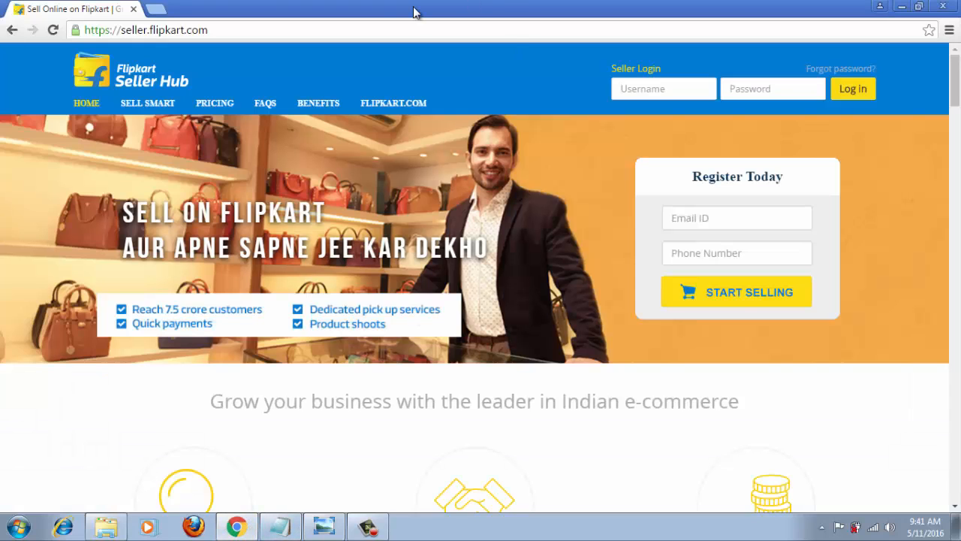
{"action": "left_click", "coordinate": [650, 89]}
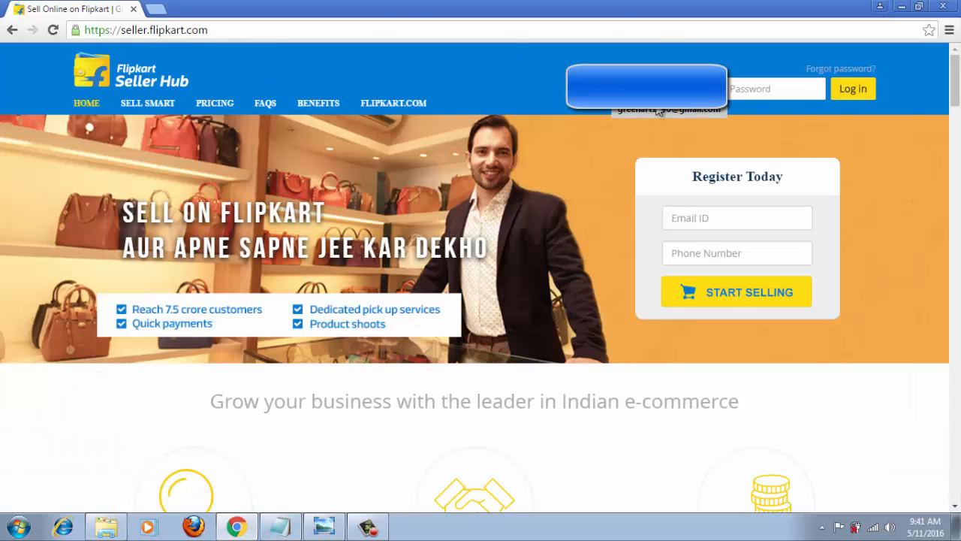
{"action": "left_click", "coordinate": [658, 111]}
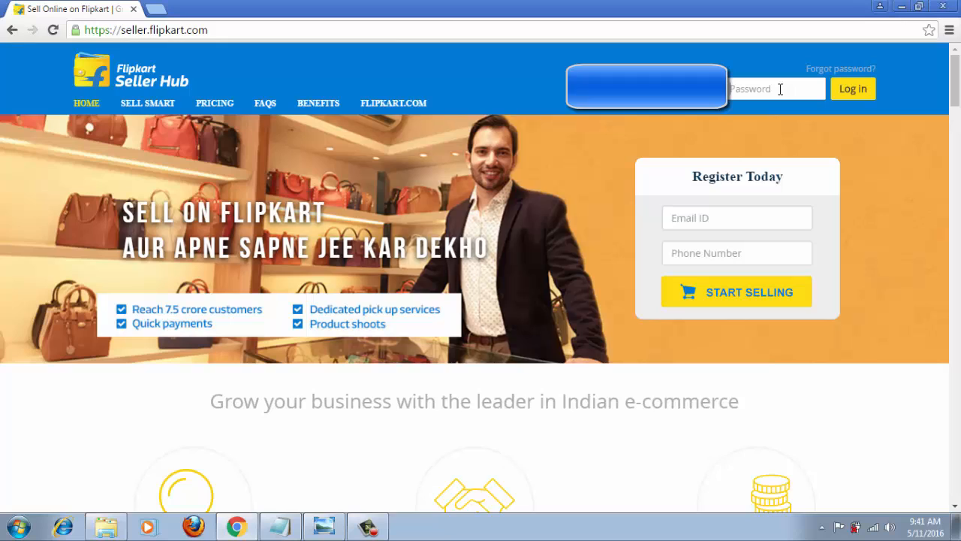
{"action": "left_click", "coordinate": [780, 89]}
{"action": "key", "text": "Return"}
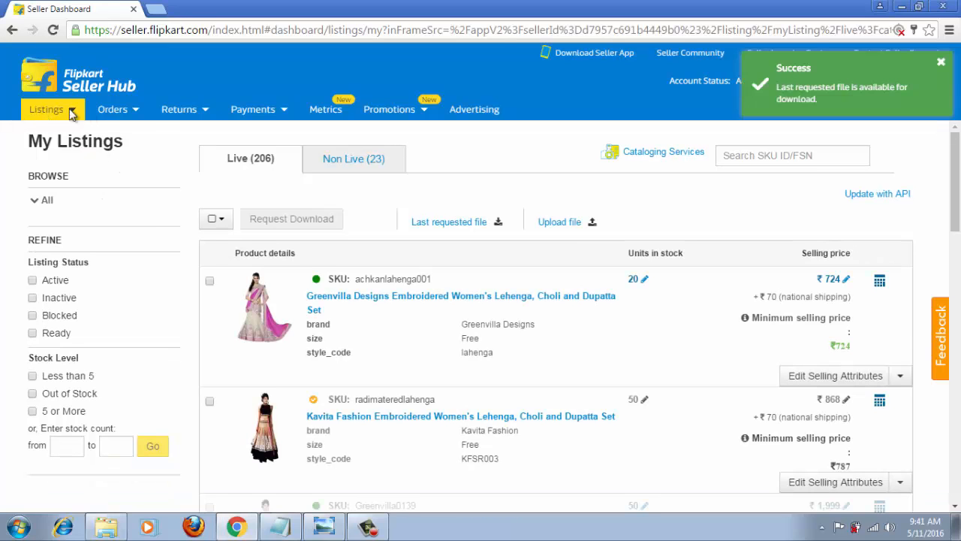
Go to adding listings in bulk and start a catalogue upload.
{"action": "left_click", "coordinate": [70, 116]}
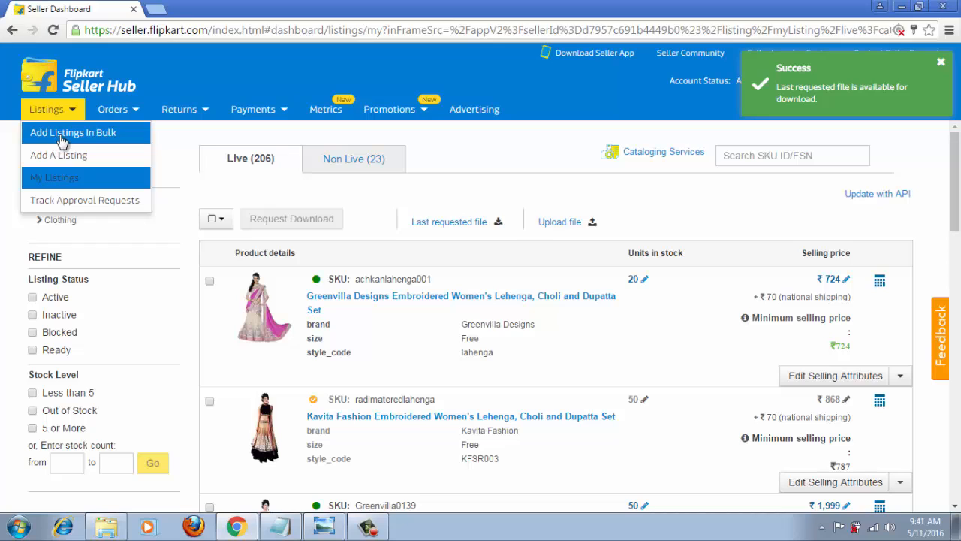
{"action": "left_click", "coordinate": [99, 137]}
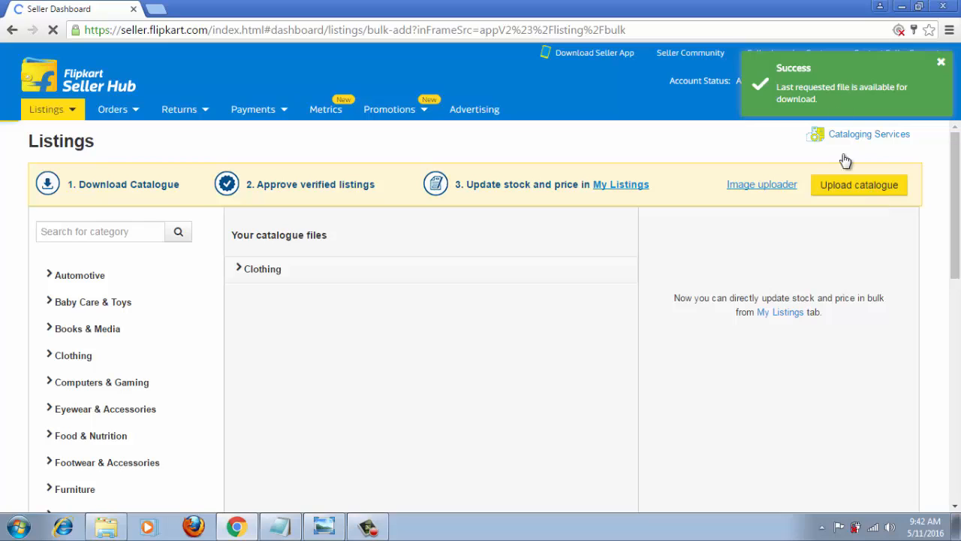
{"action": "left_click", "coordinate": [861, 197]}
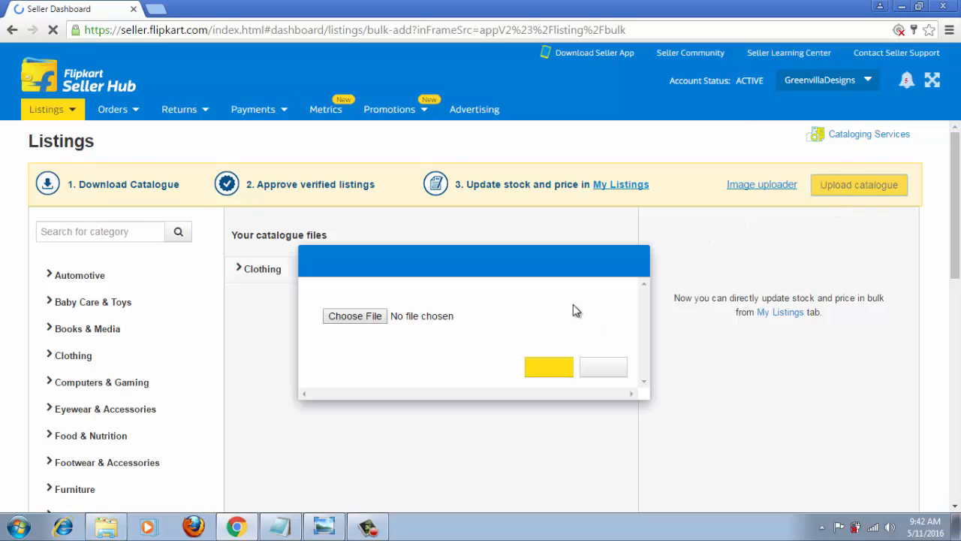
Choose the filled C_Suits-w-a-wSets template from the desktop's Way2ecomm Work folder as the file to upload.
{"action": "left_click", "coordinate": [368, 321]}
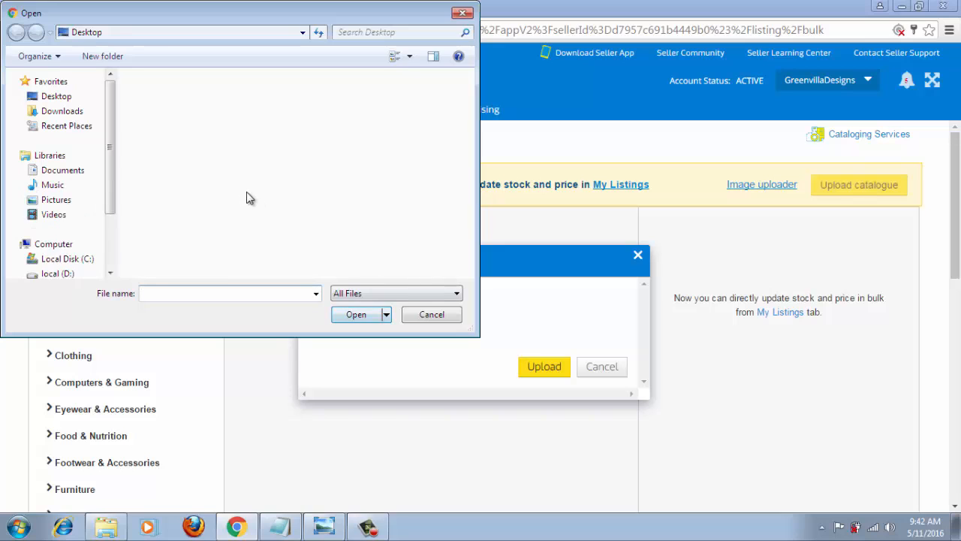
{"action": "scroll", "coordinate": [252, 206], "scroll_direction": "down", "scroll_amount": 5}
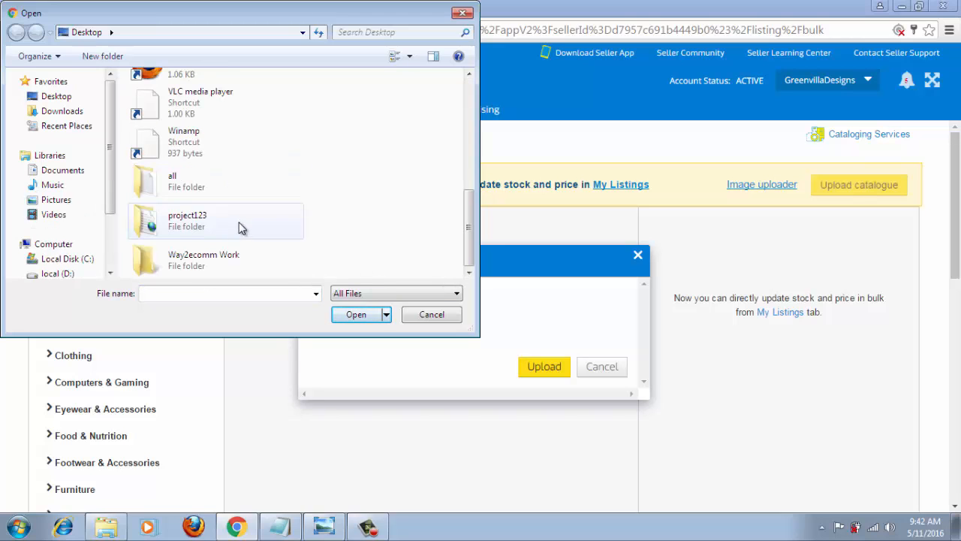
{"action": "left_click", "coordinate": [249, 266]}
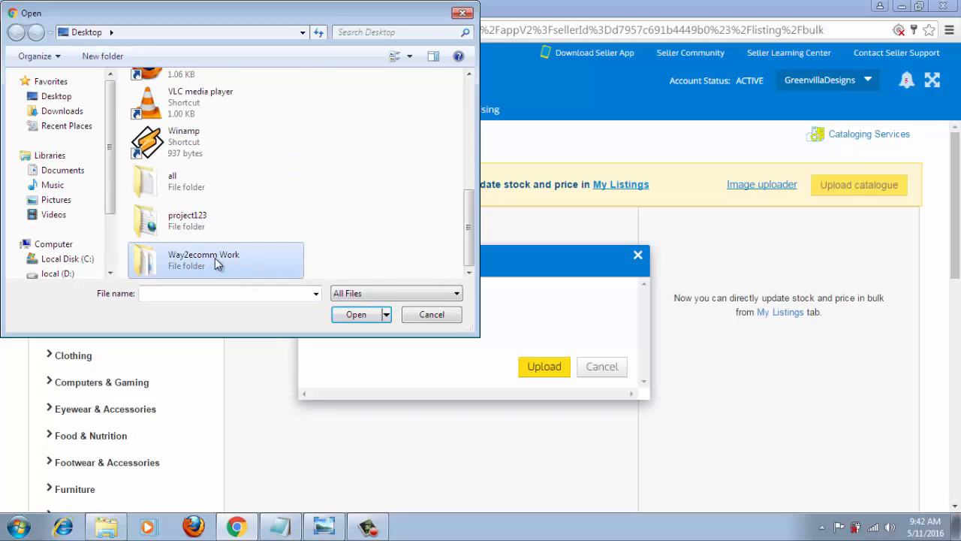
{"action": "double_click", "coordinate": [215, 258]}
{"action": "left_click", "coordinate": [197, 112]}
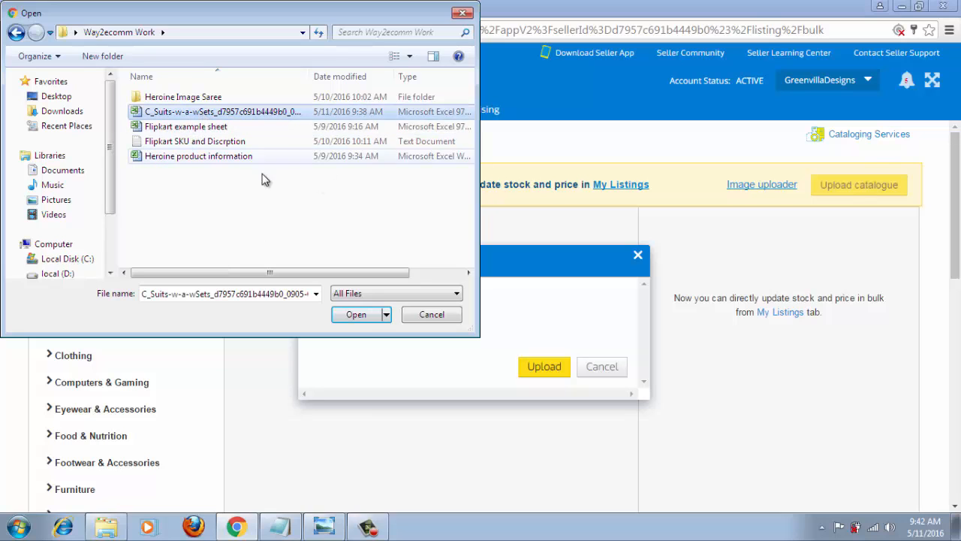
{"action": "left_click", "coordinate": [377, 314]}
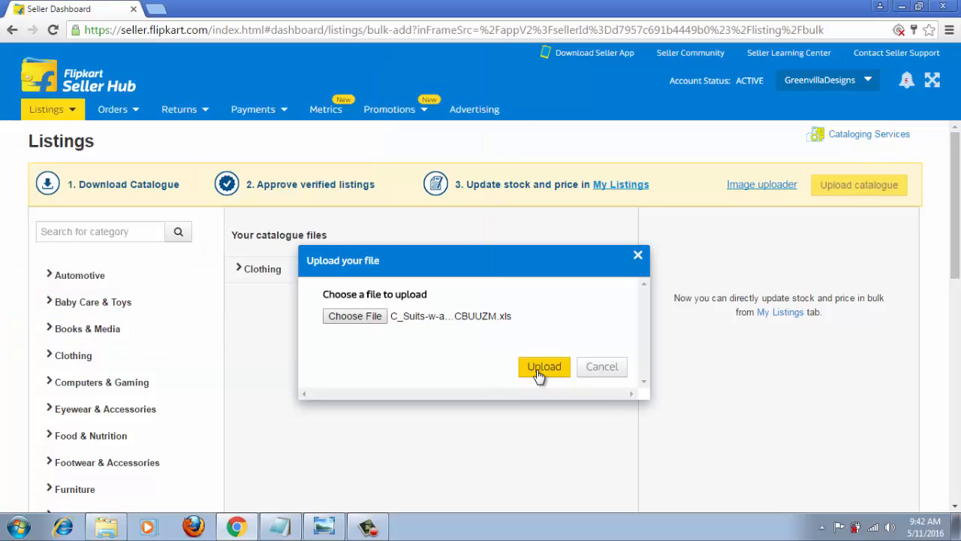